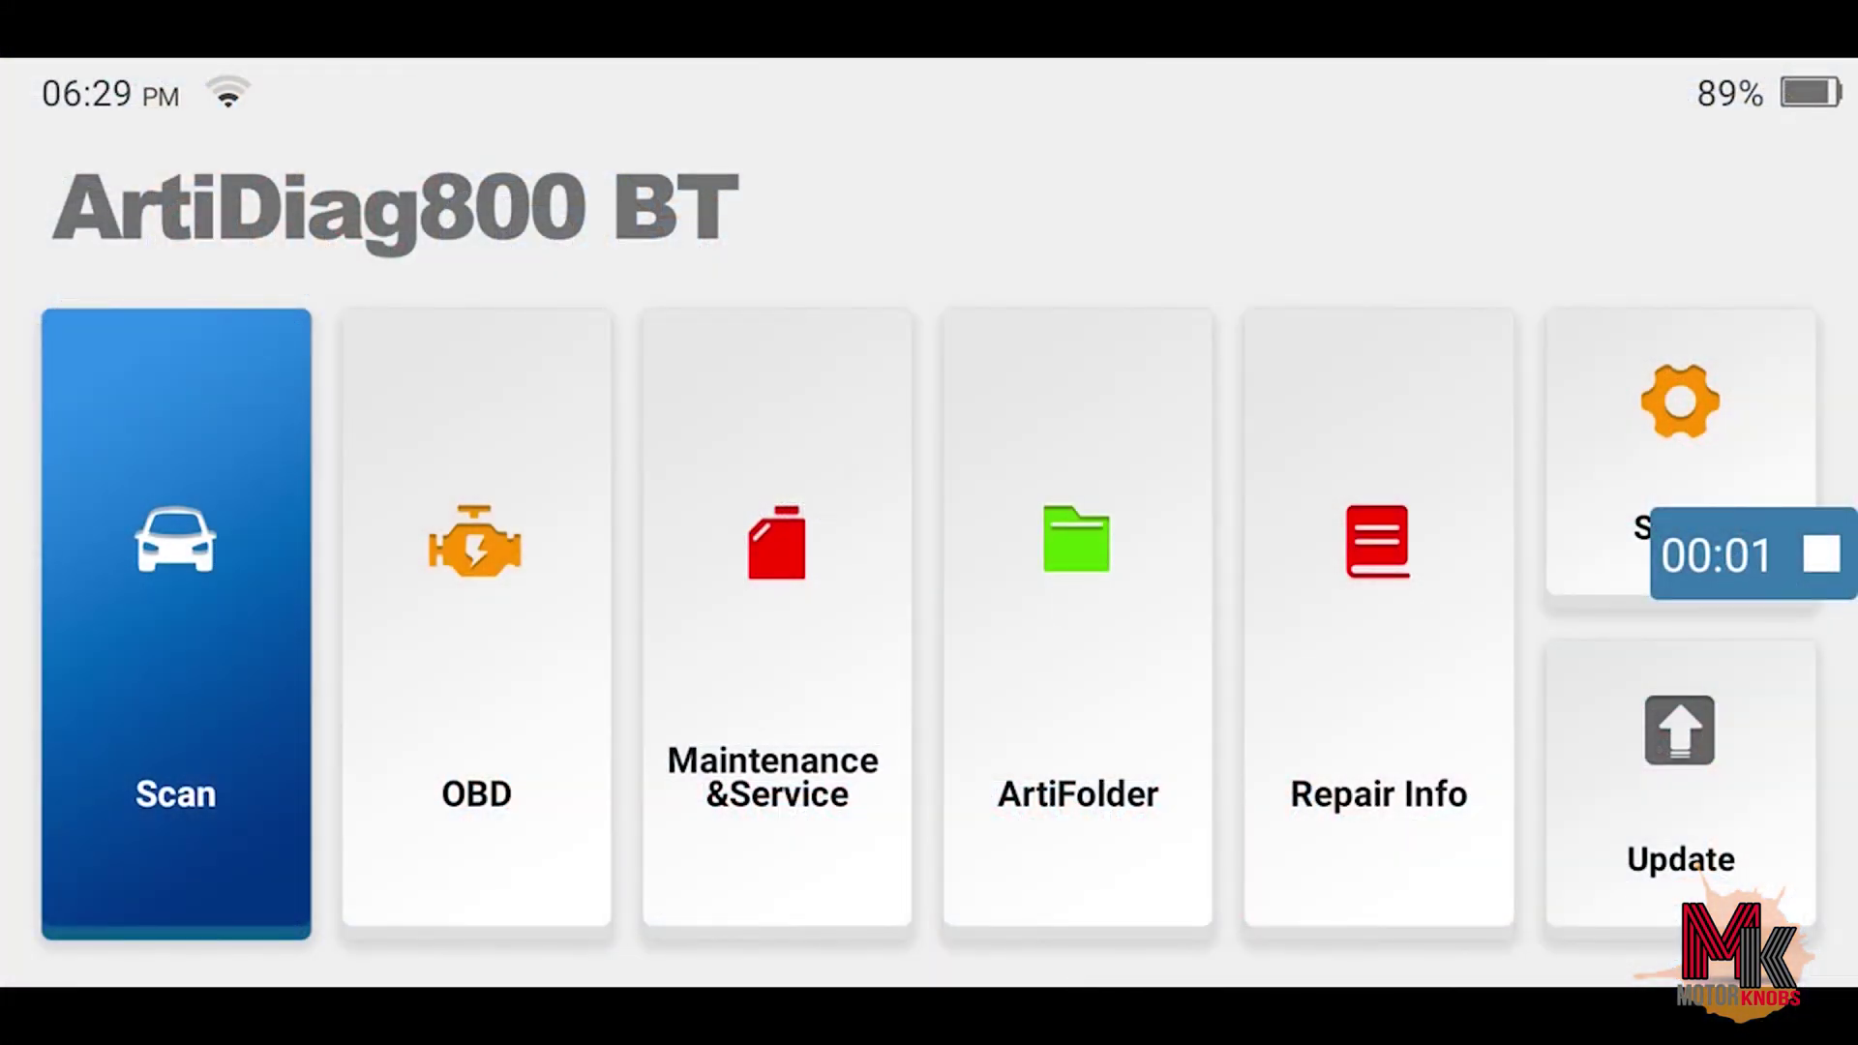
Start a DEMO scan without the VCI, choose VW, and confirm ignition and vehicle information
click(175, 620)
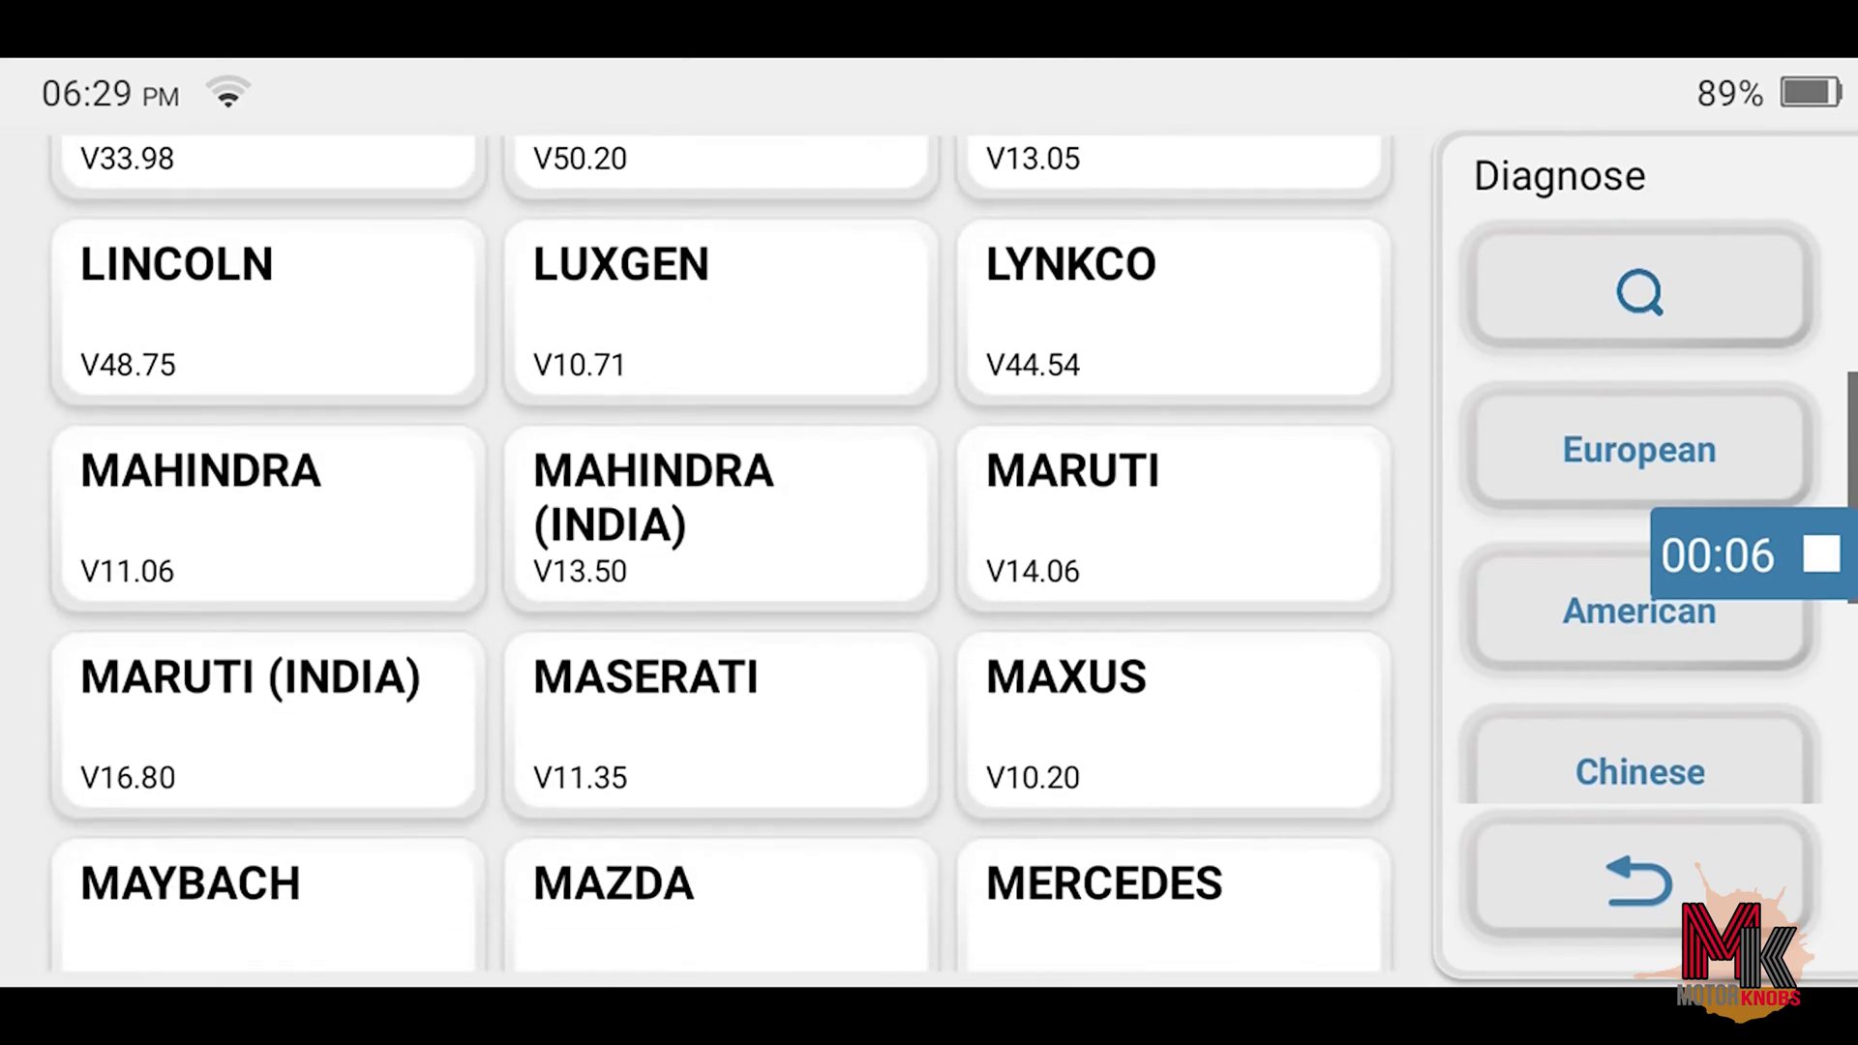
scroll(721, 552, down, 20)
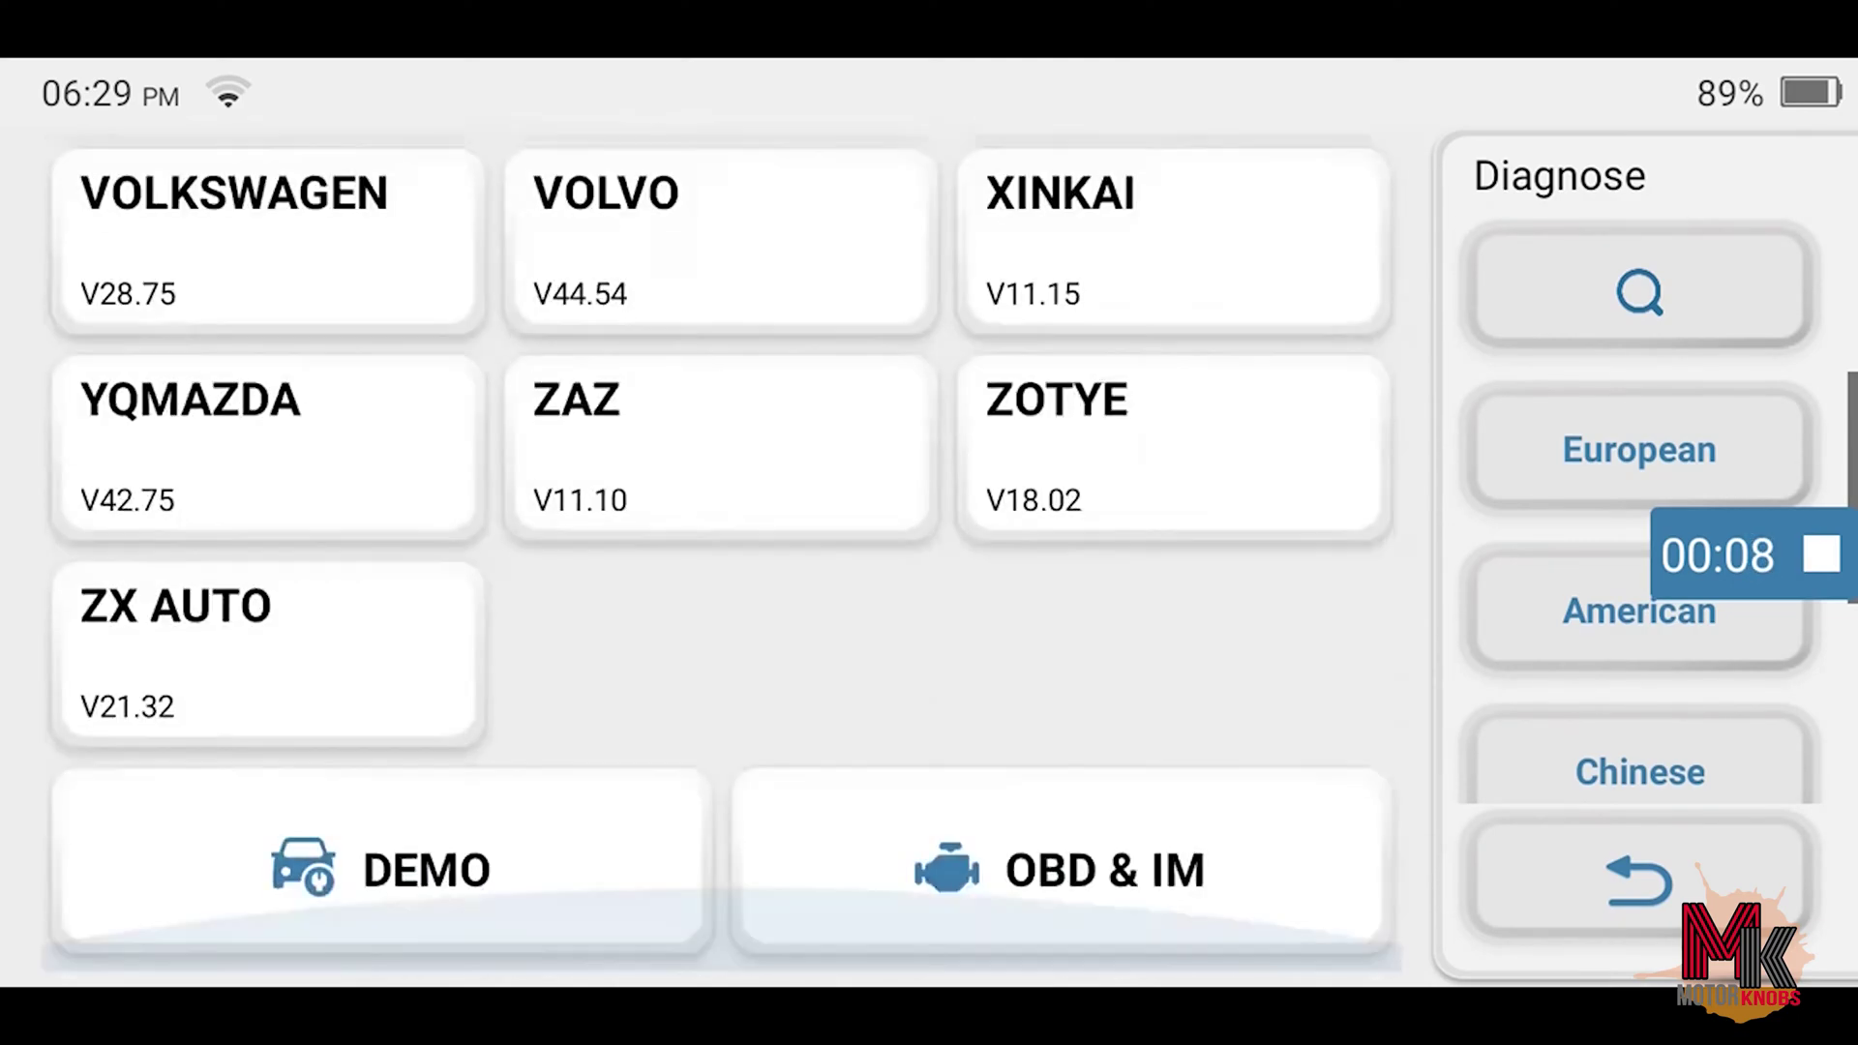
click(382, 868)
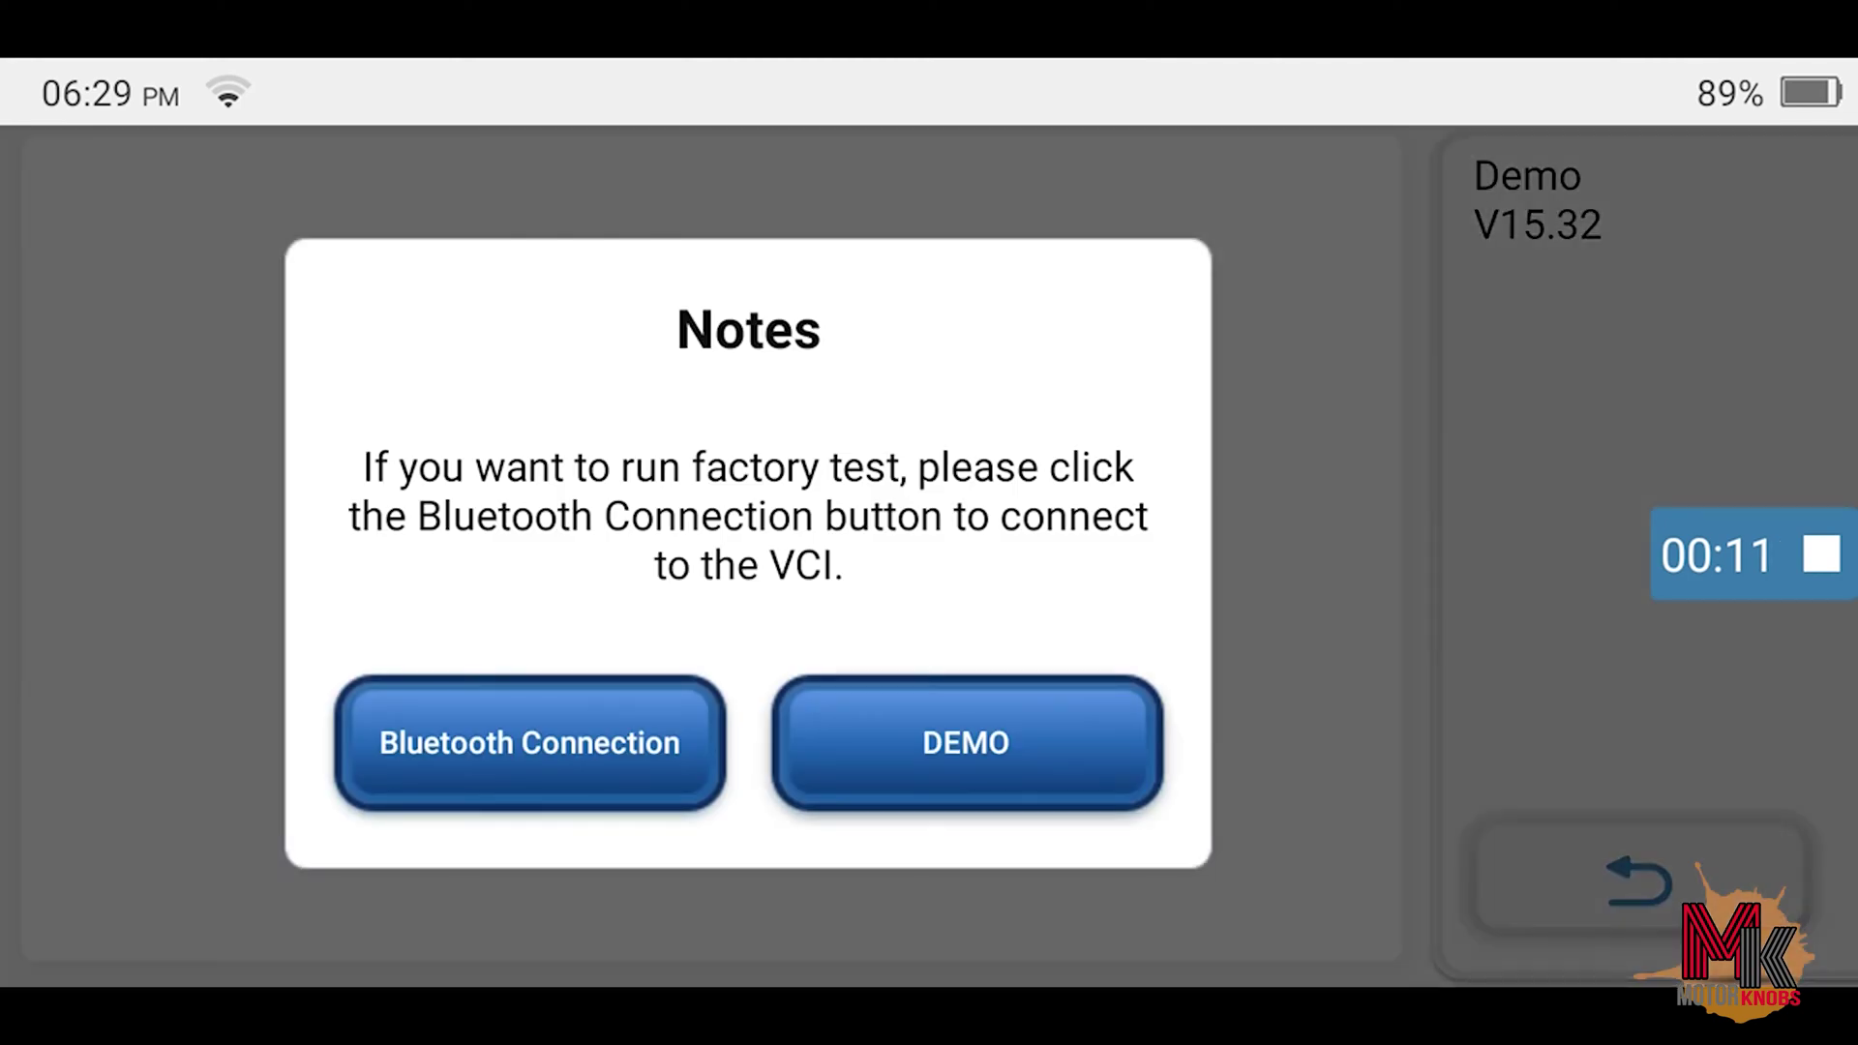
click(966, 742)
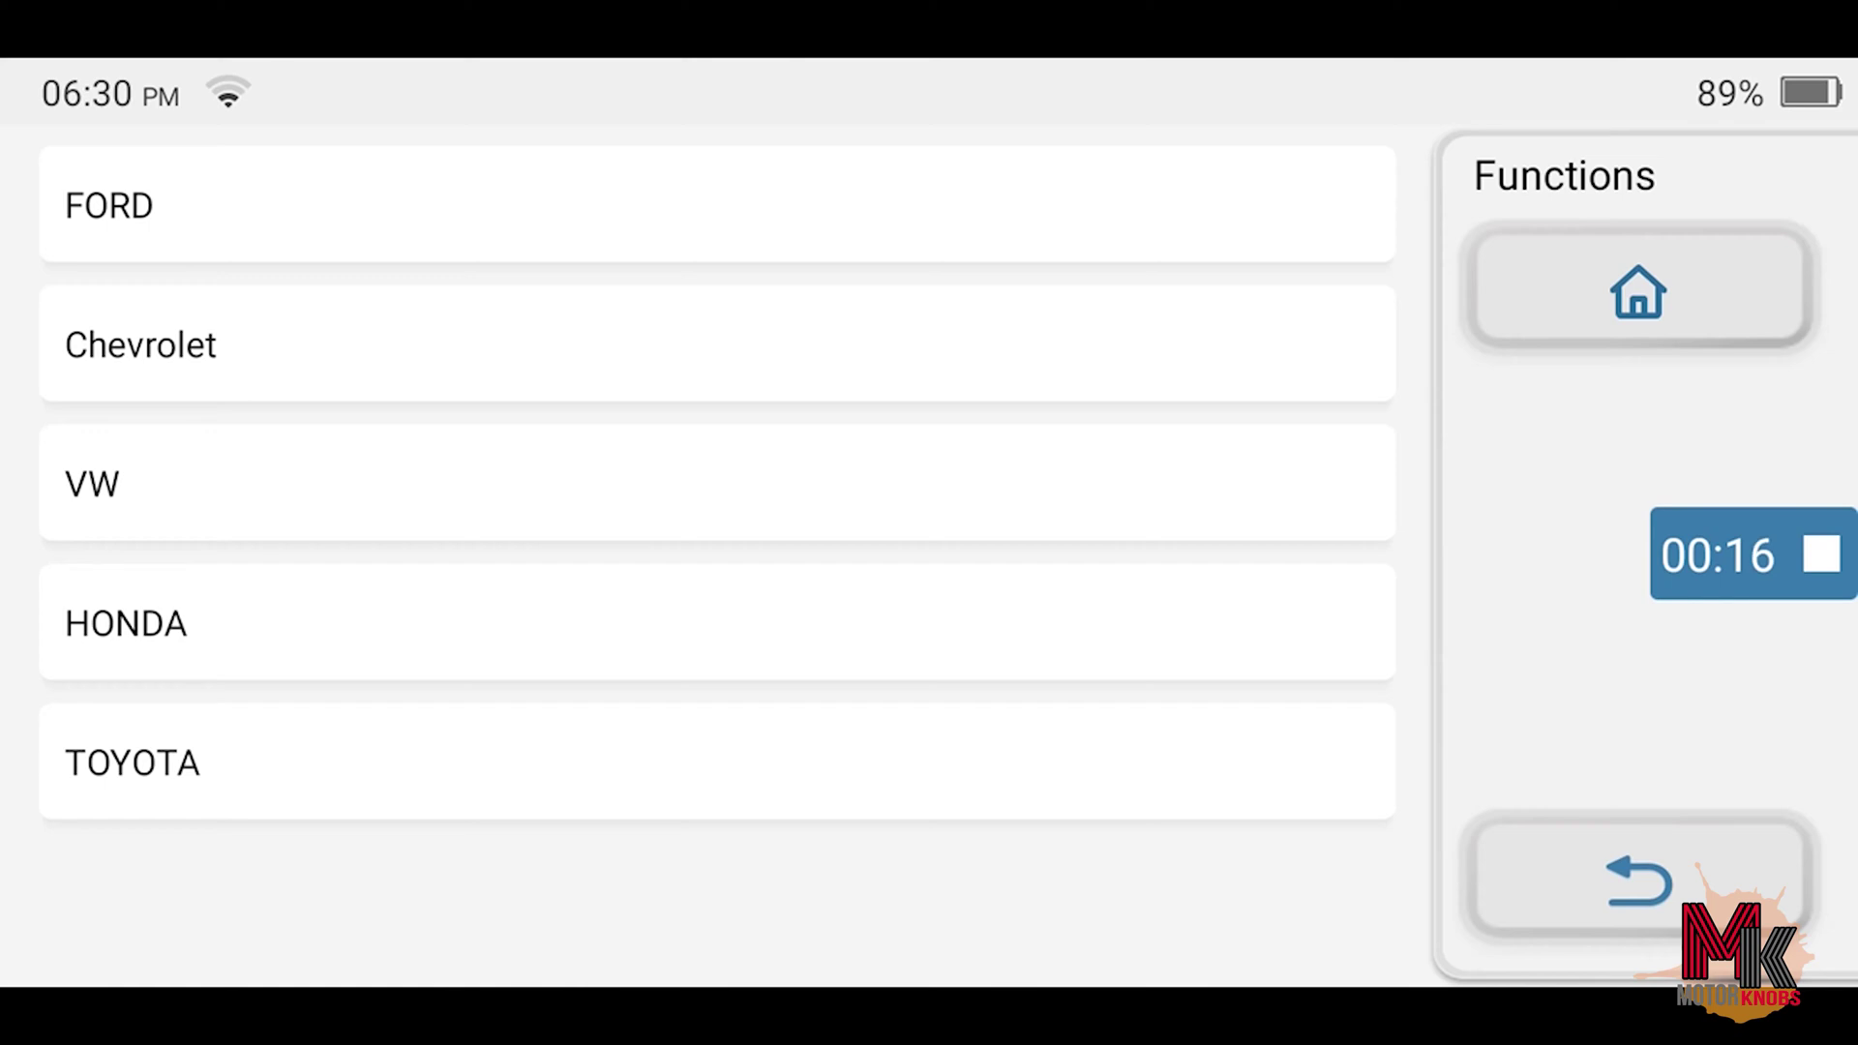
click(290, 483)
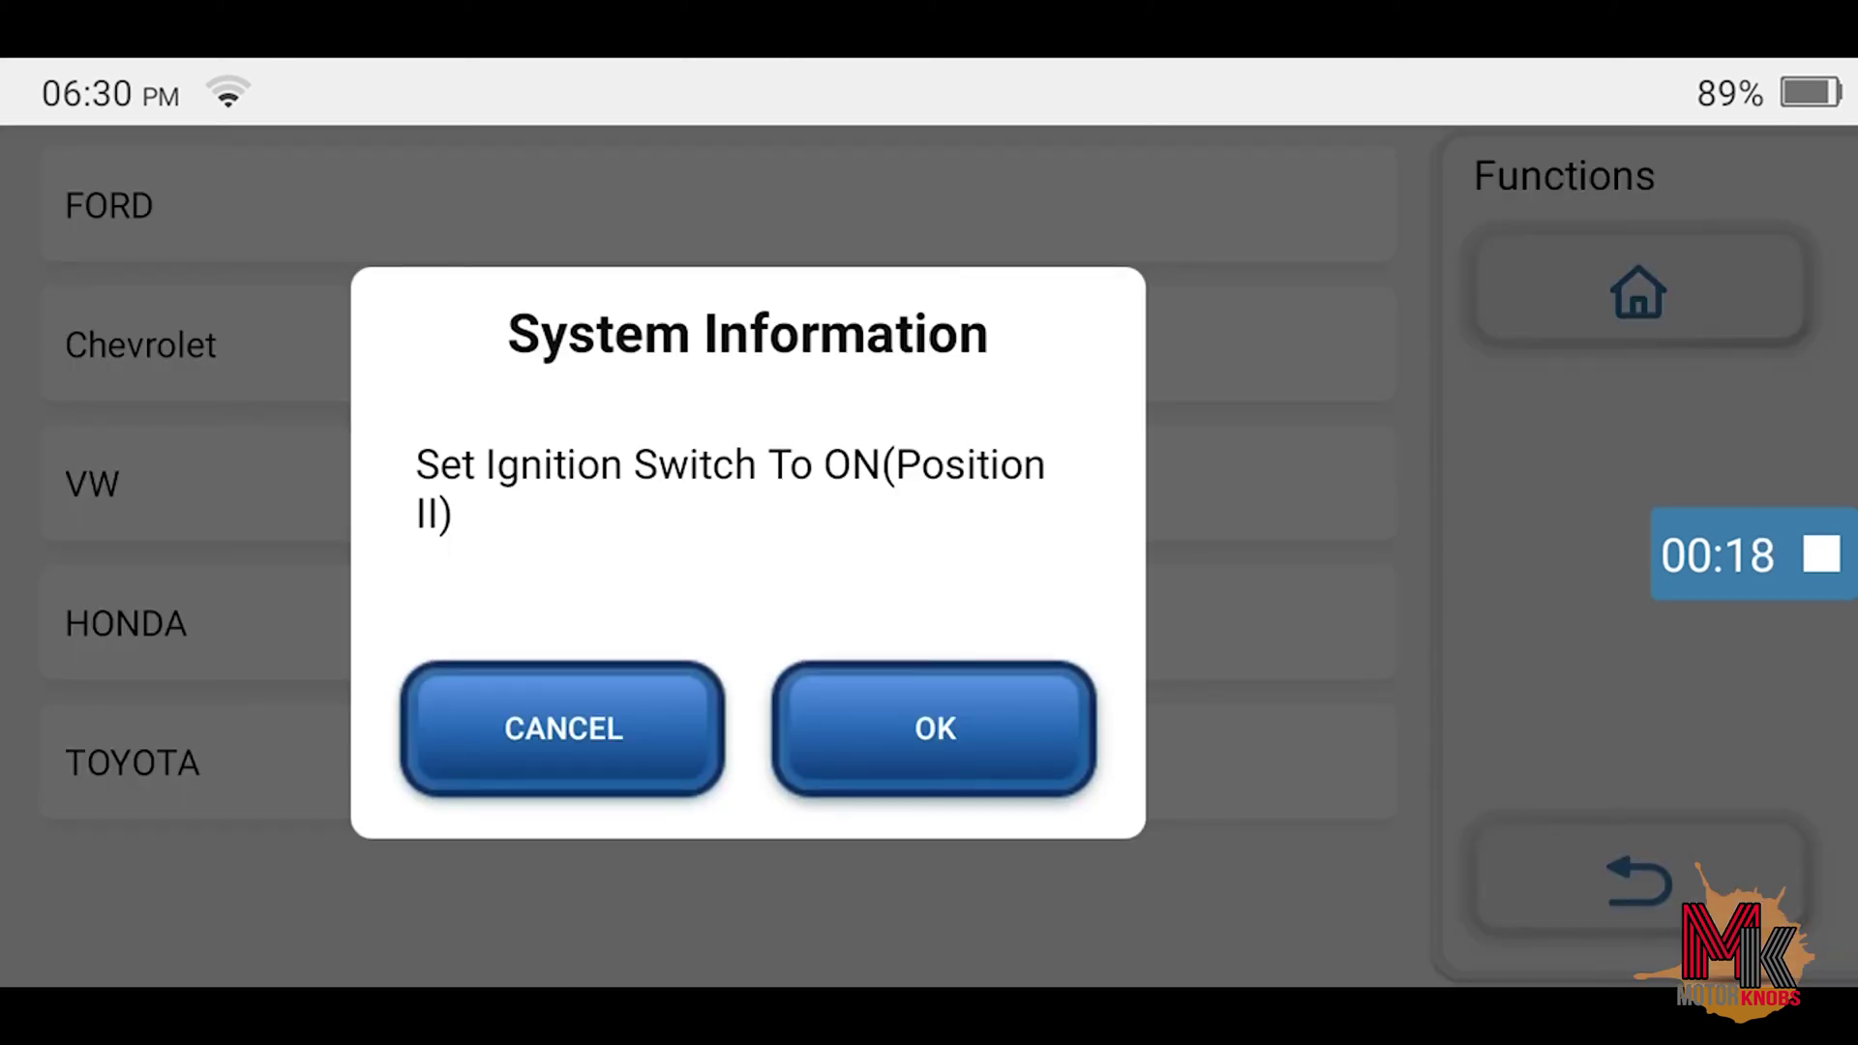
click(933, 728)
click(933, 822)
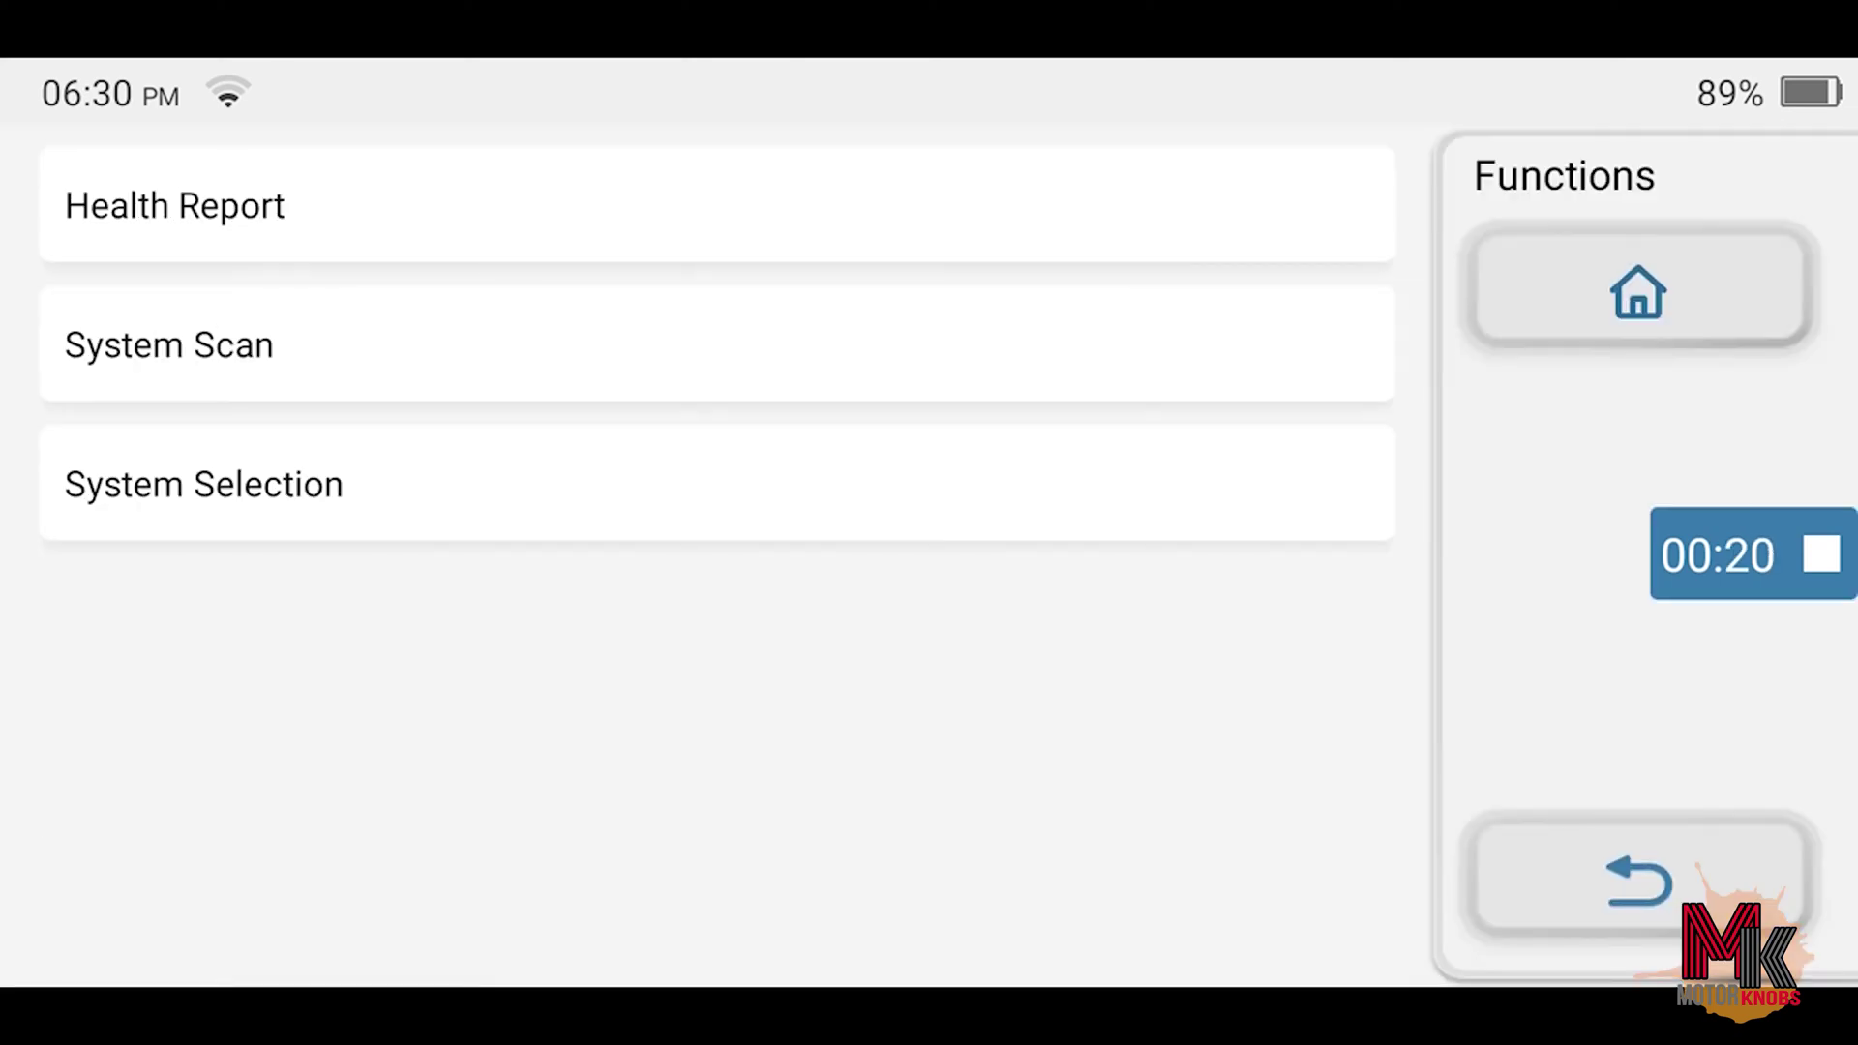
Run the Health Report scan on the demo VW and generate a report from its fault results
click(174, 205)
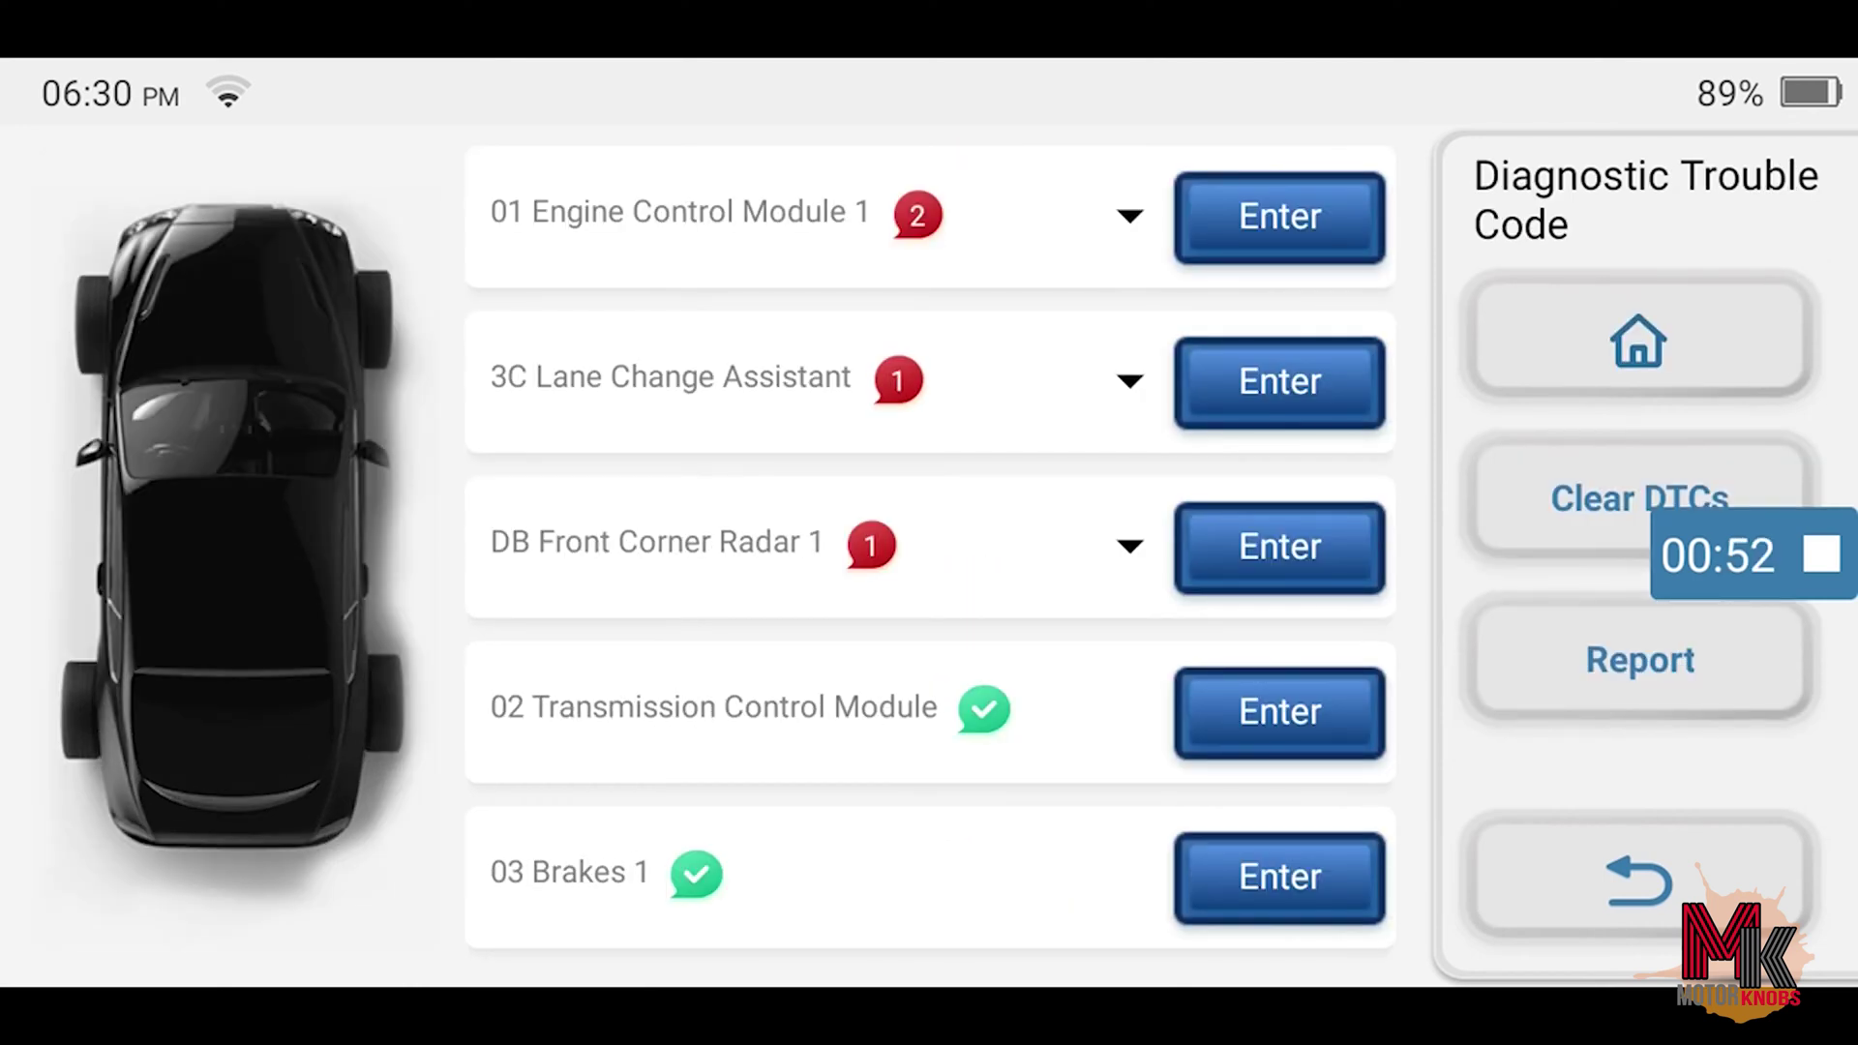
click(1639, 660)
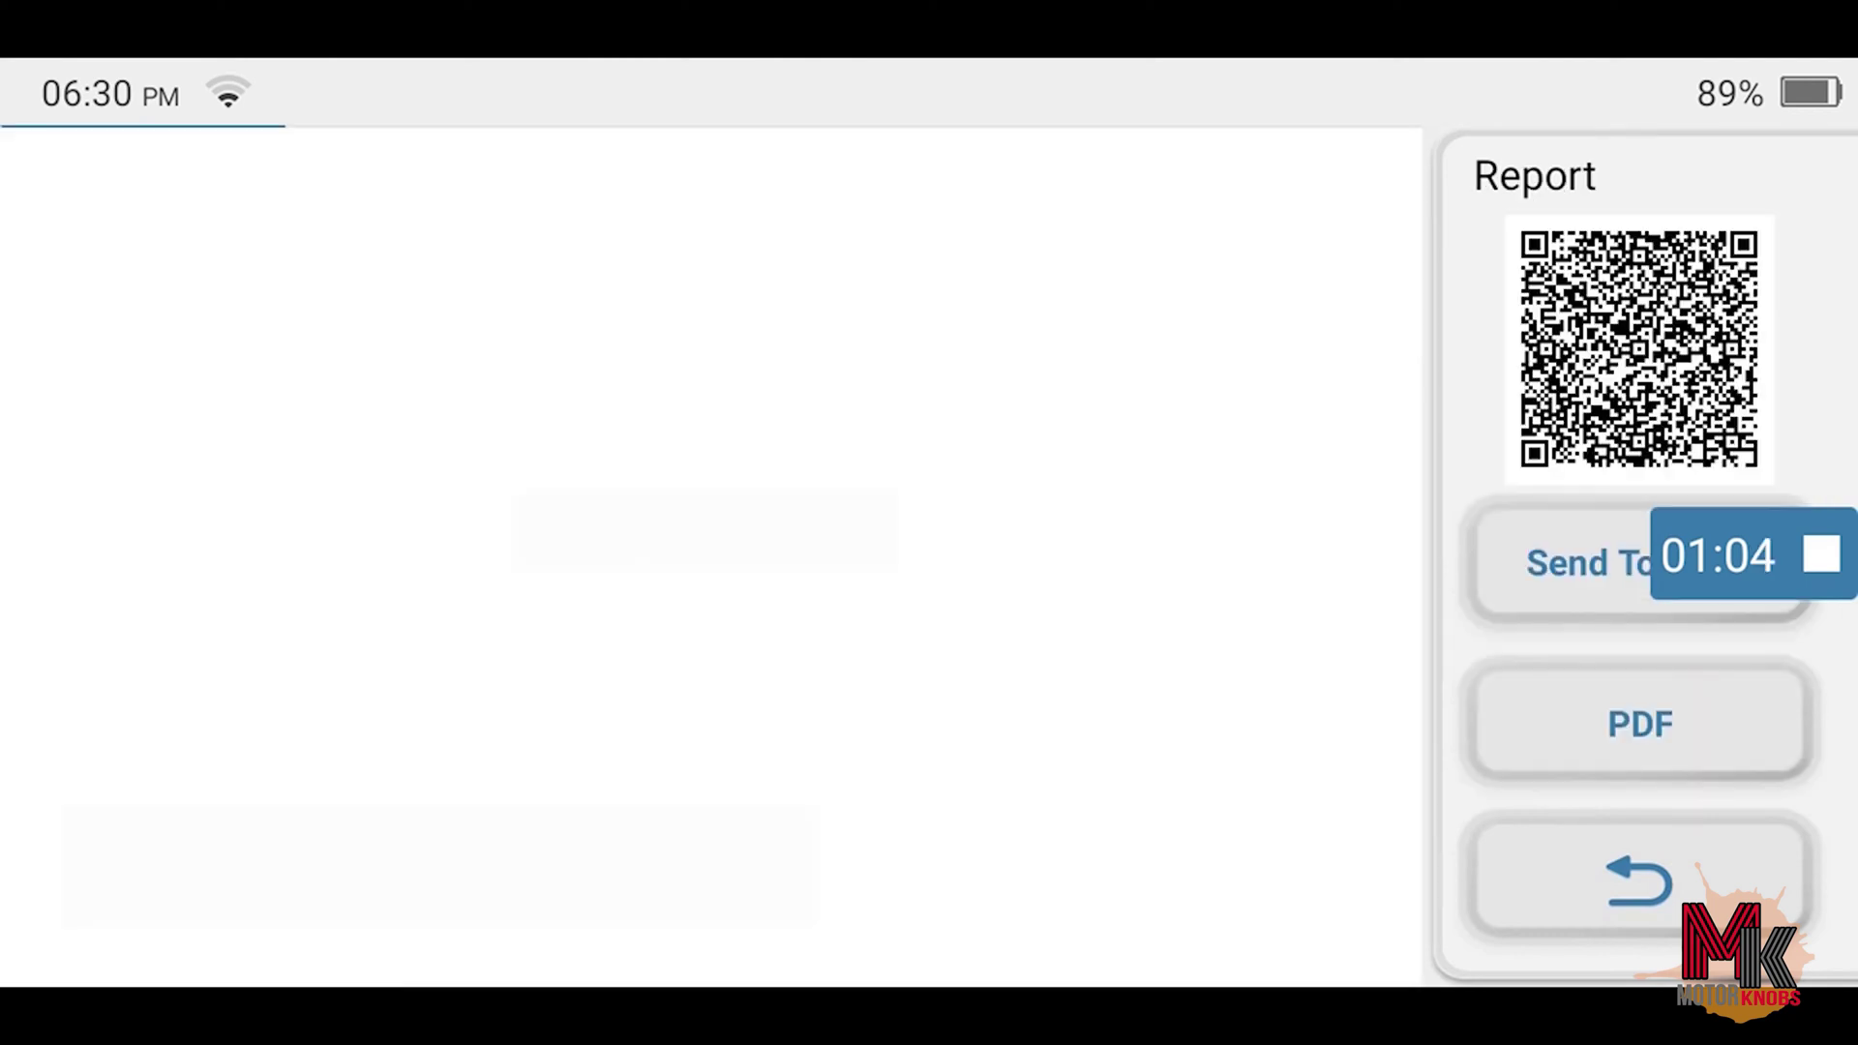
scroll(709, 557, down, 5)
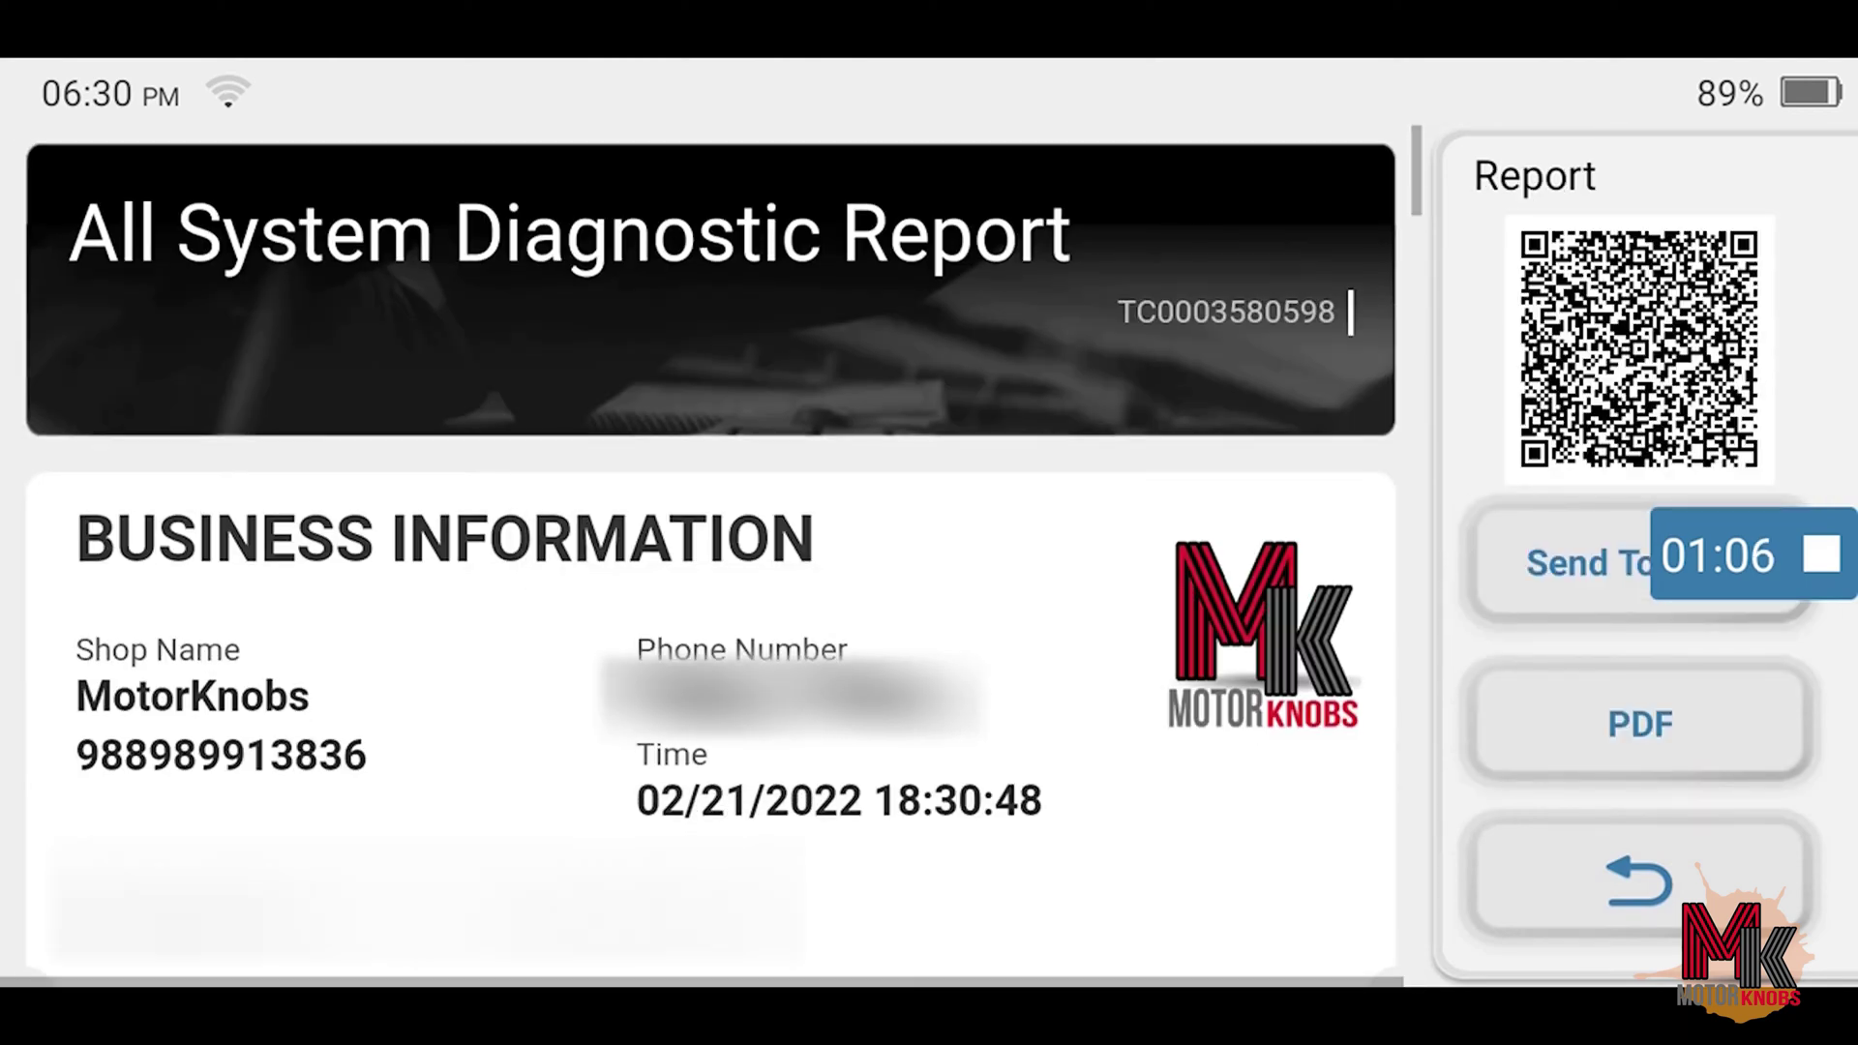
scroll(709, 557, down, 4)
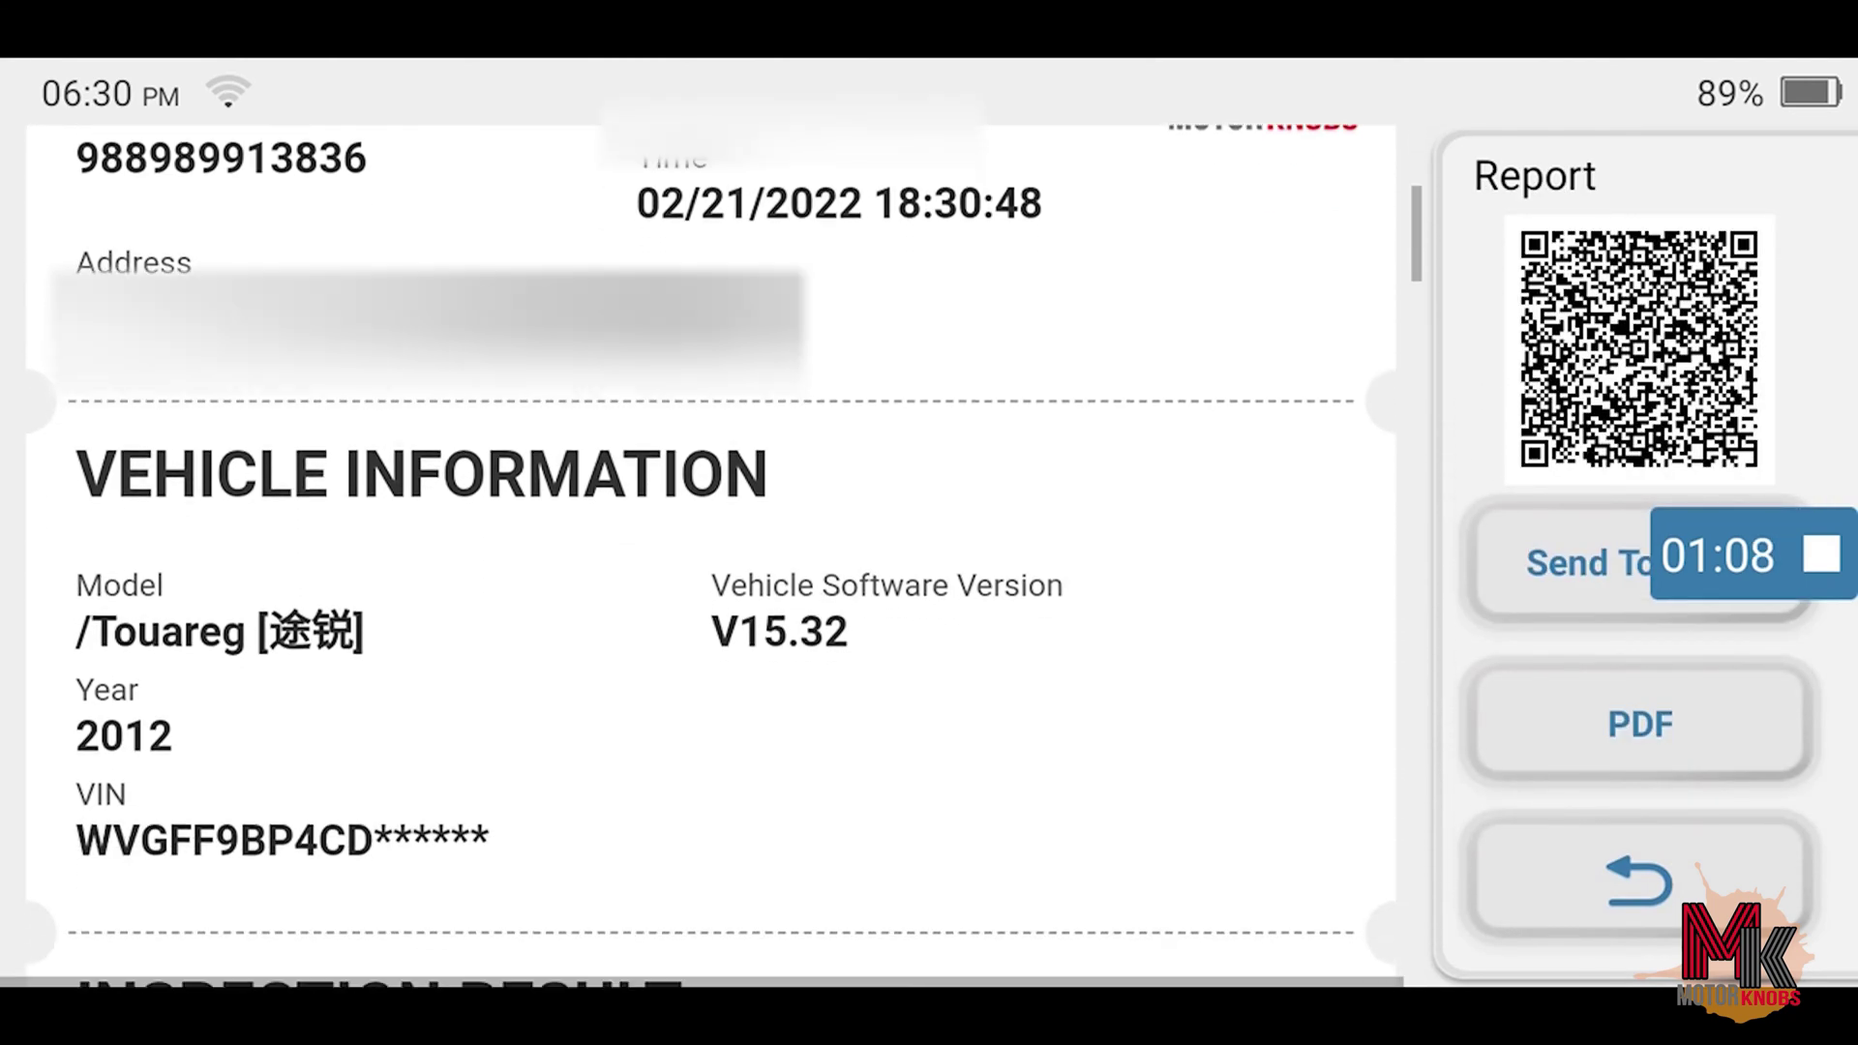
scroll(710, 556, down, 6)
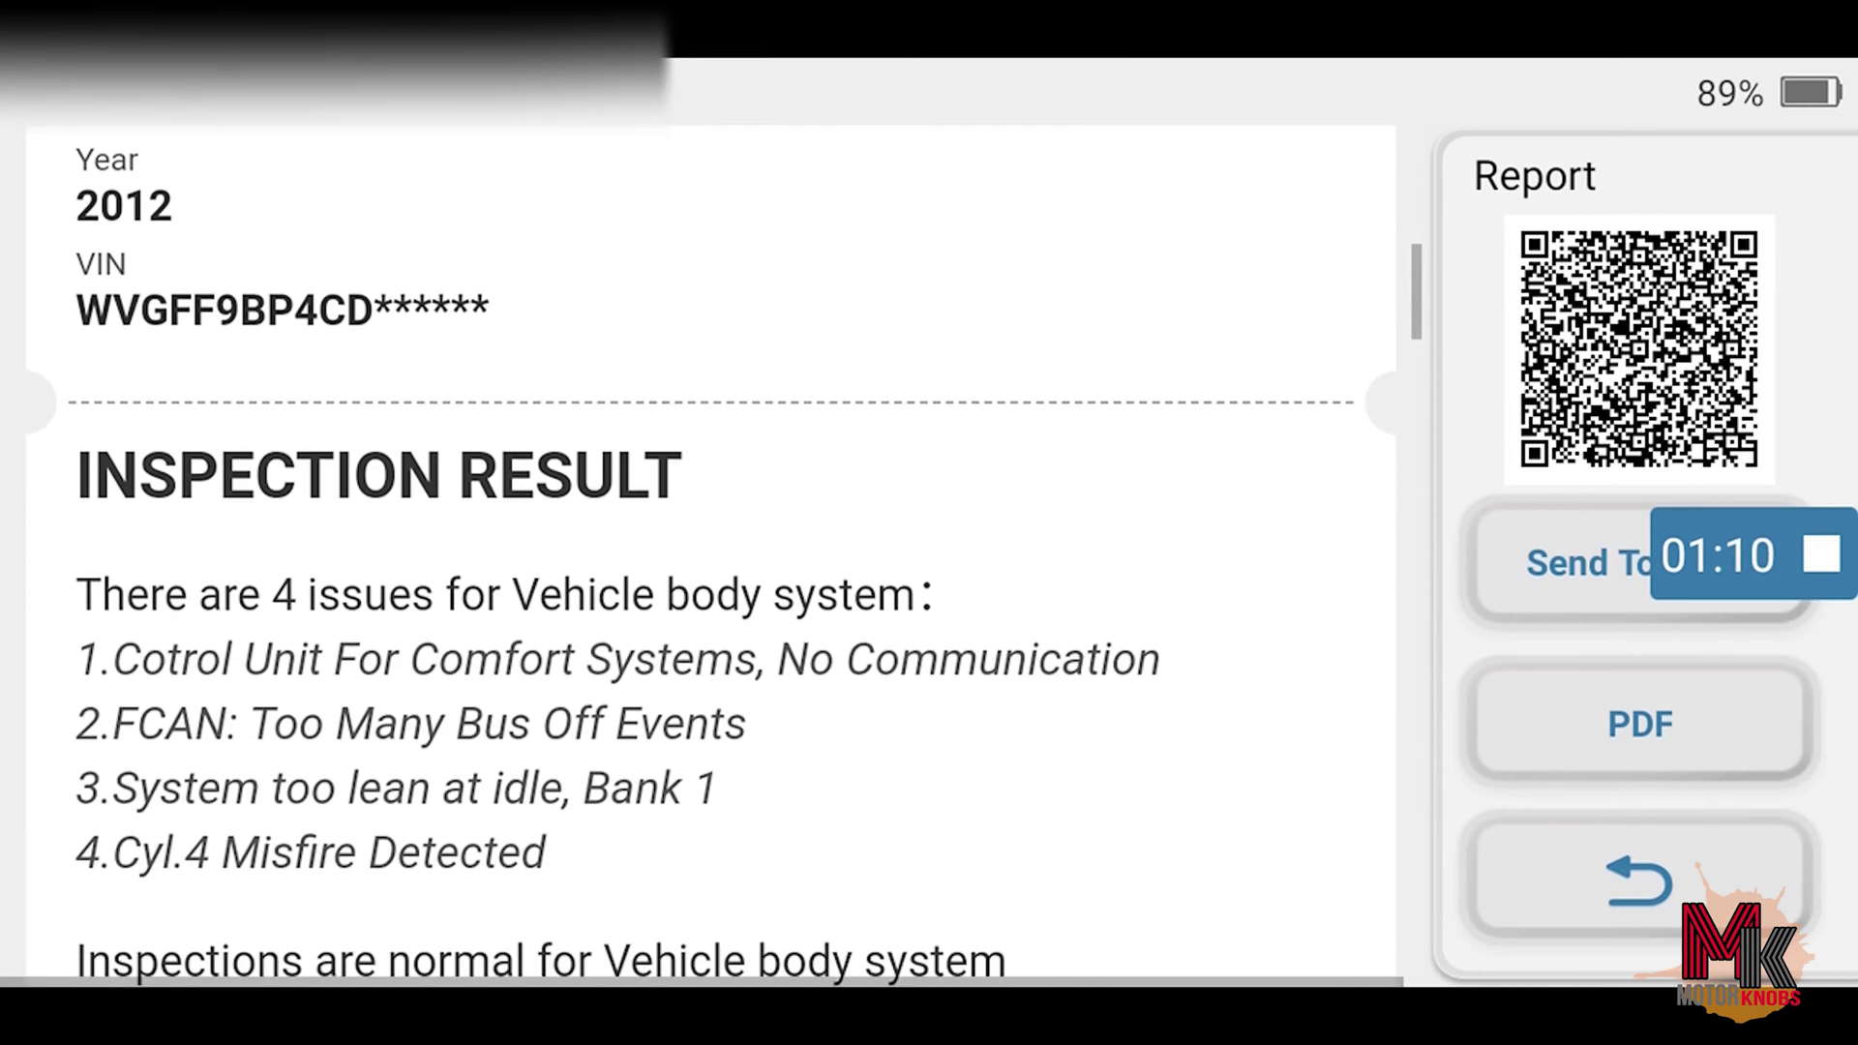
scroll(710, 556, down, 6)
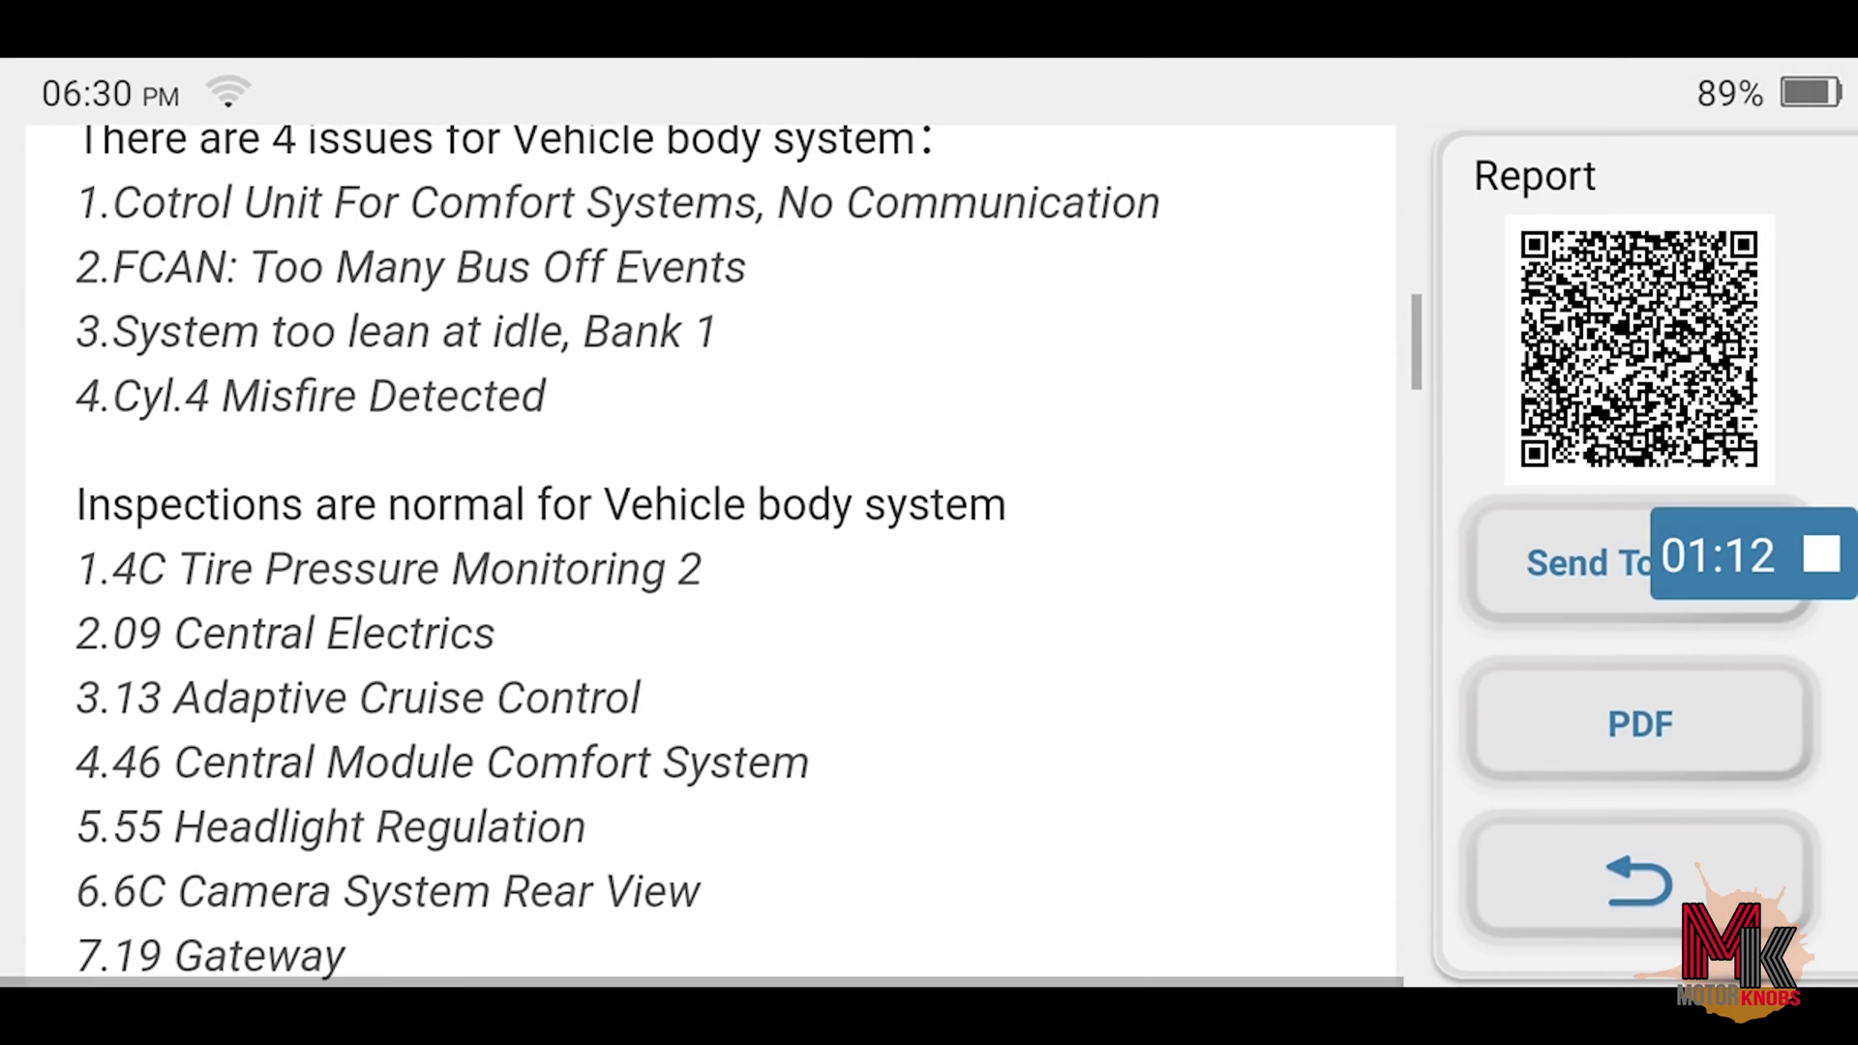
scroll(709, 557, down, 8)
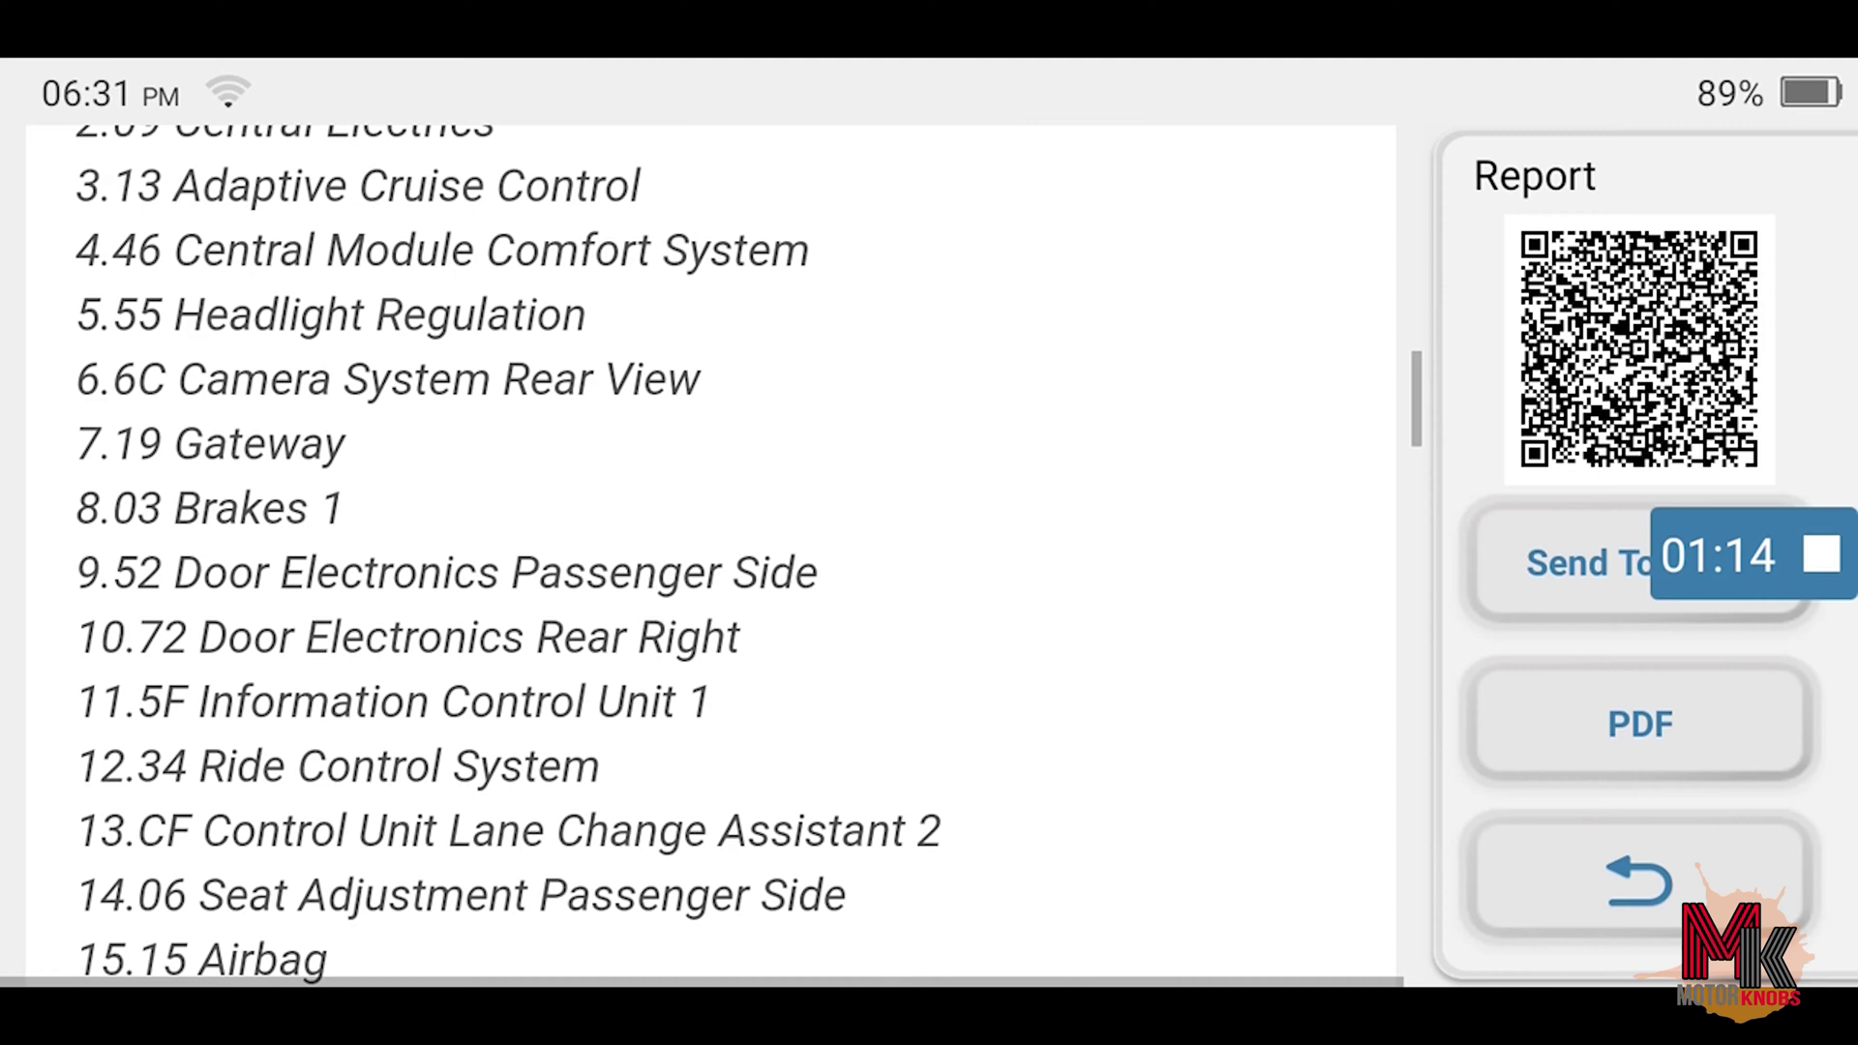
scroll(709, 557, down, 6)
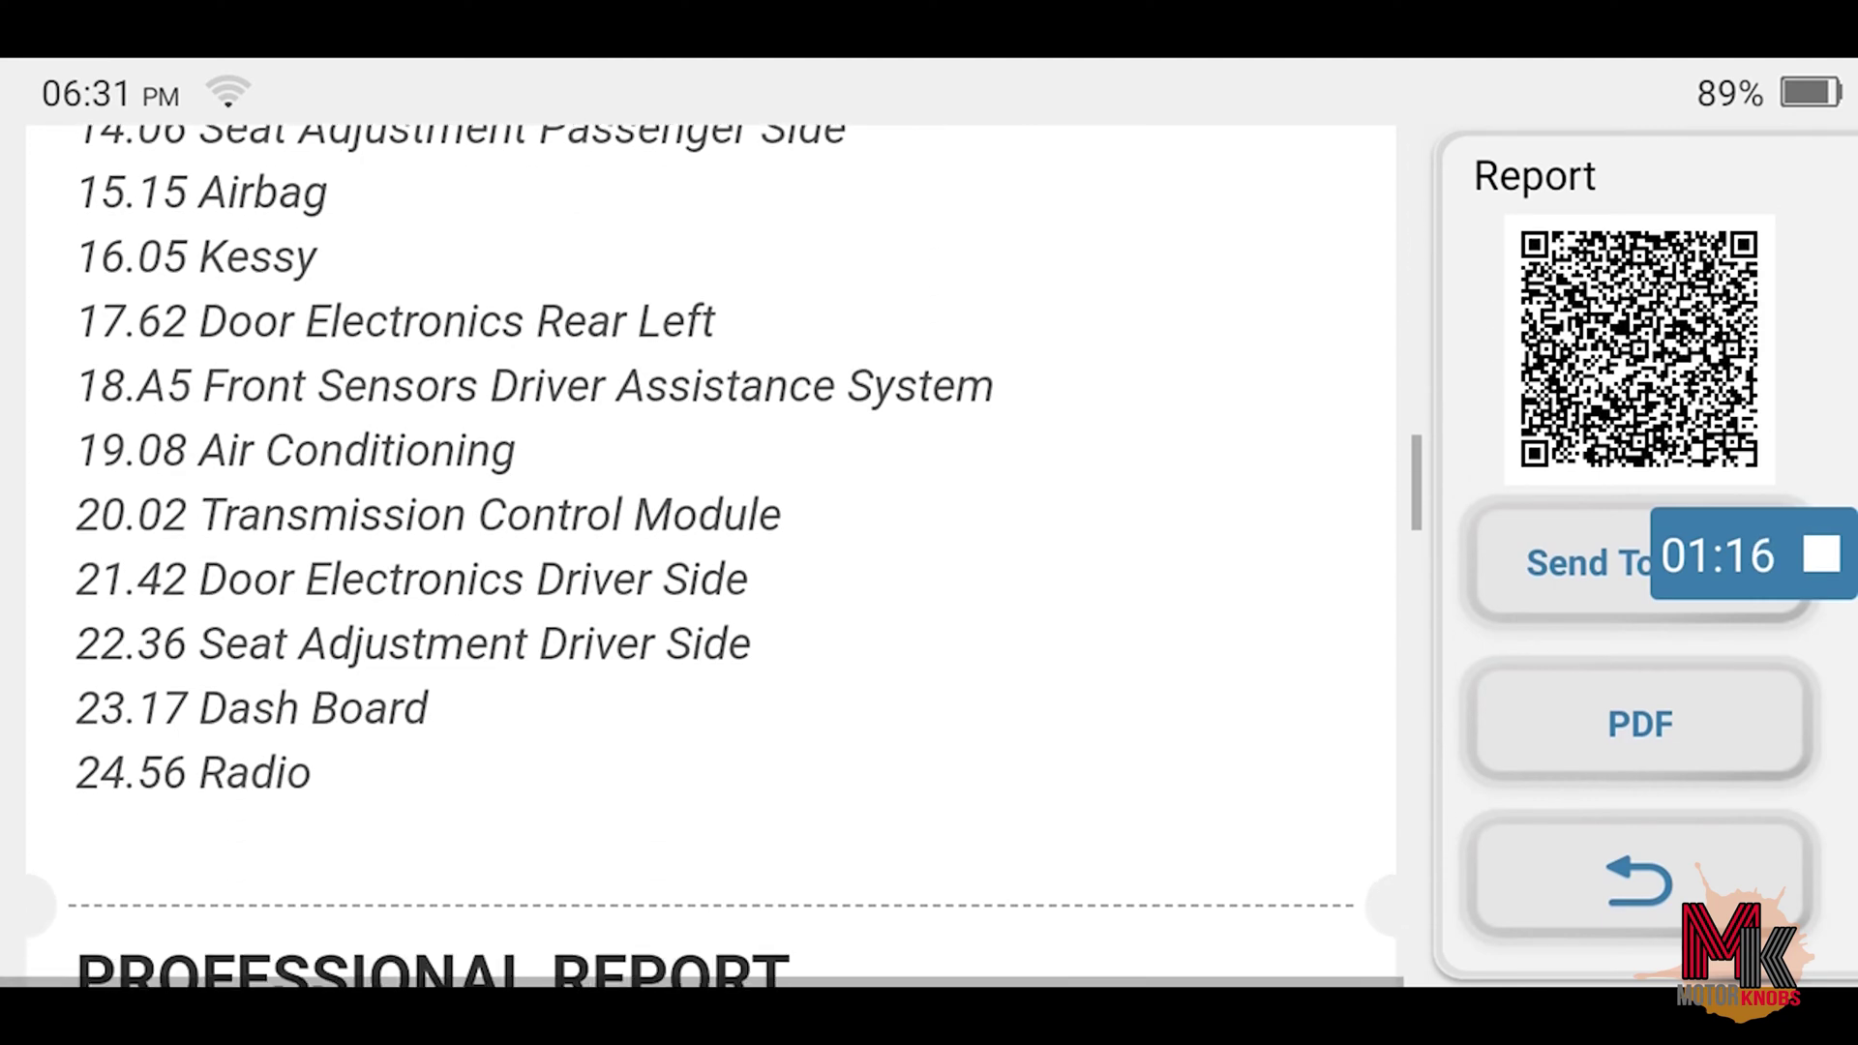
scroll(709, 556, down, 2)
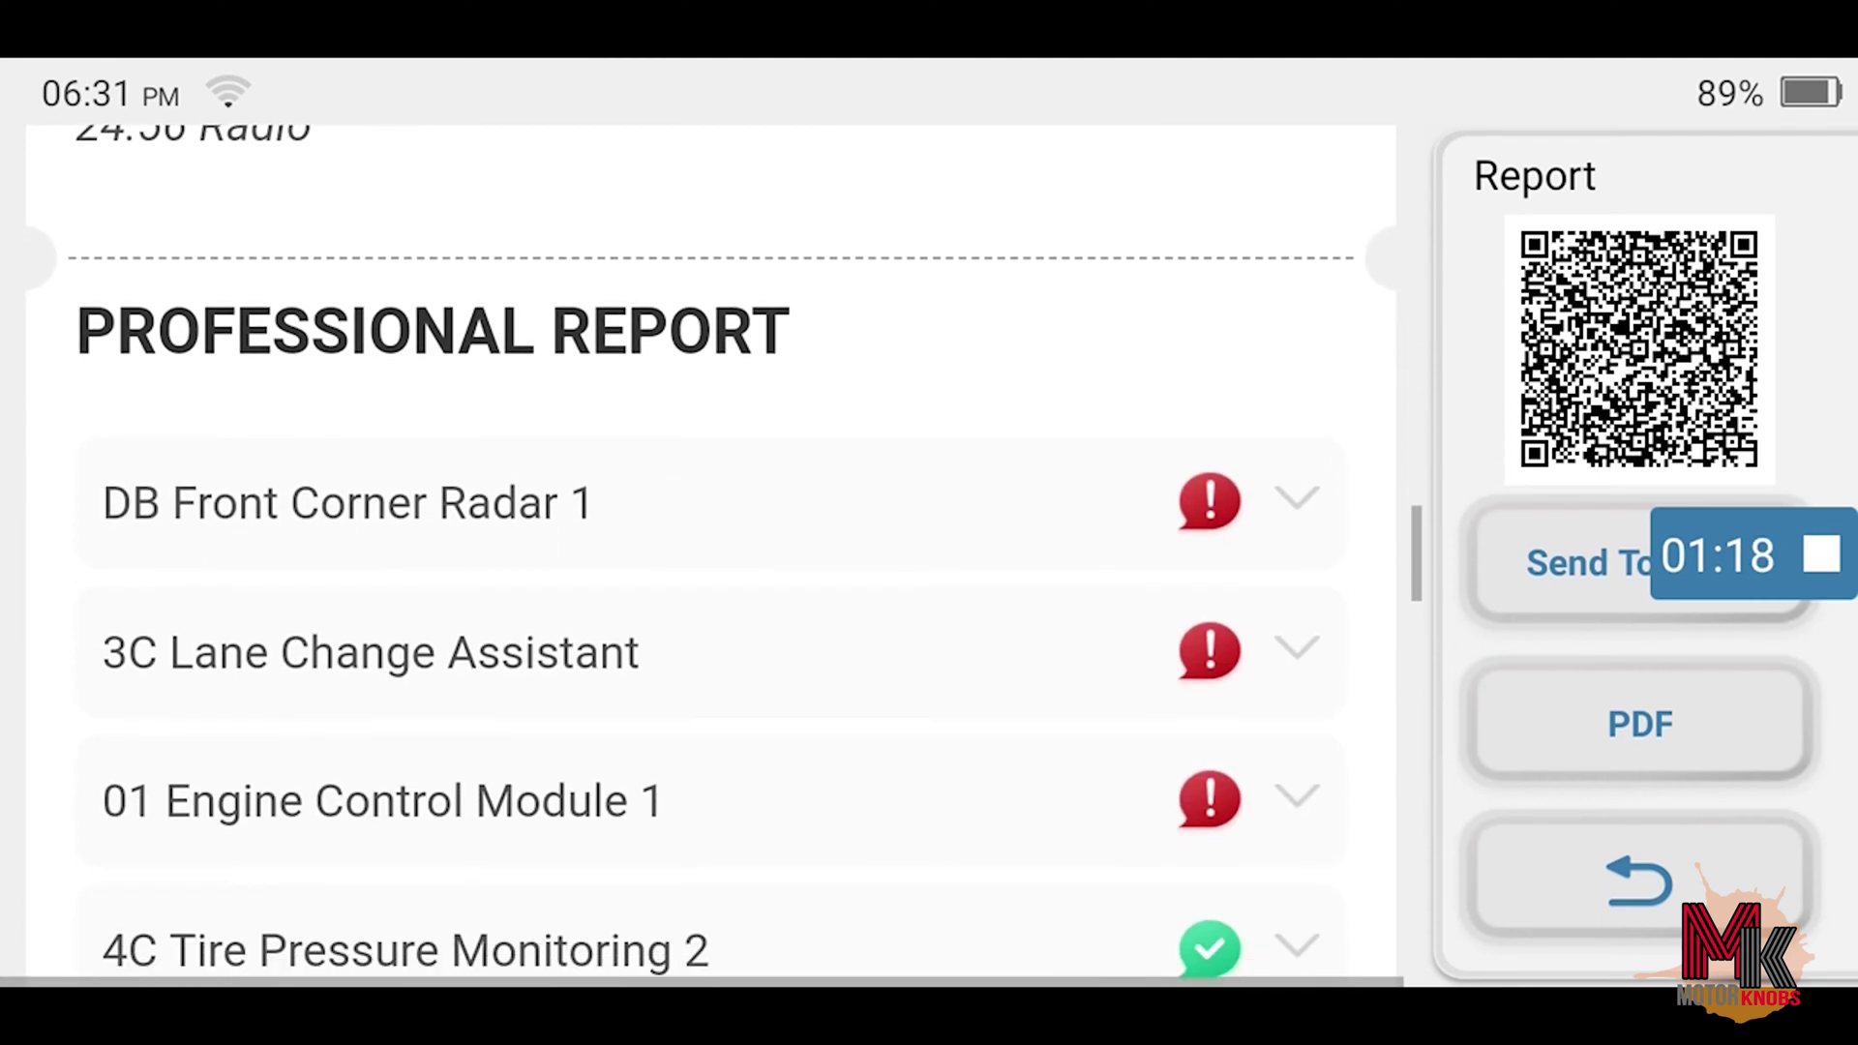
click(1296, 500)
scroll(710, 556, down, 7)
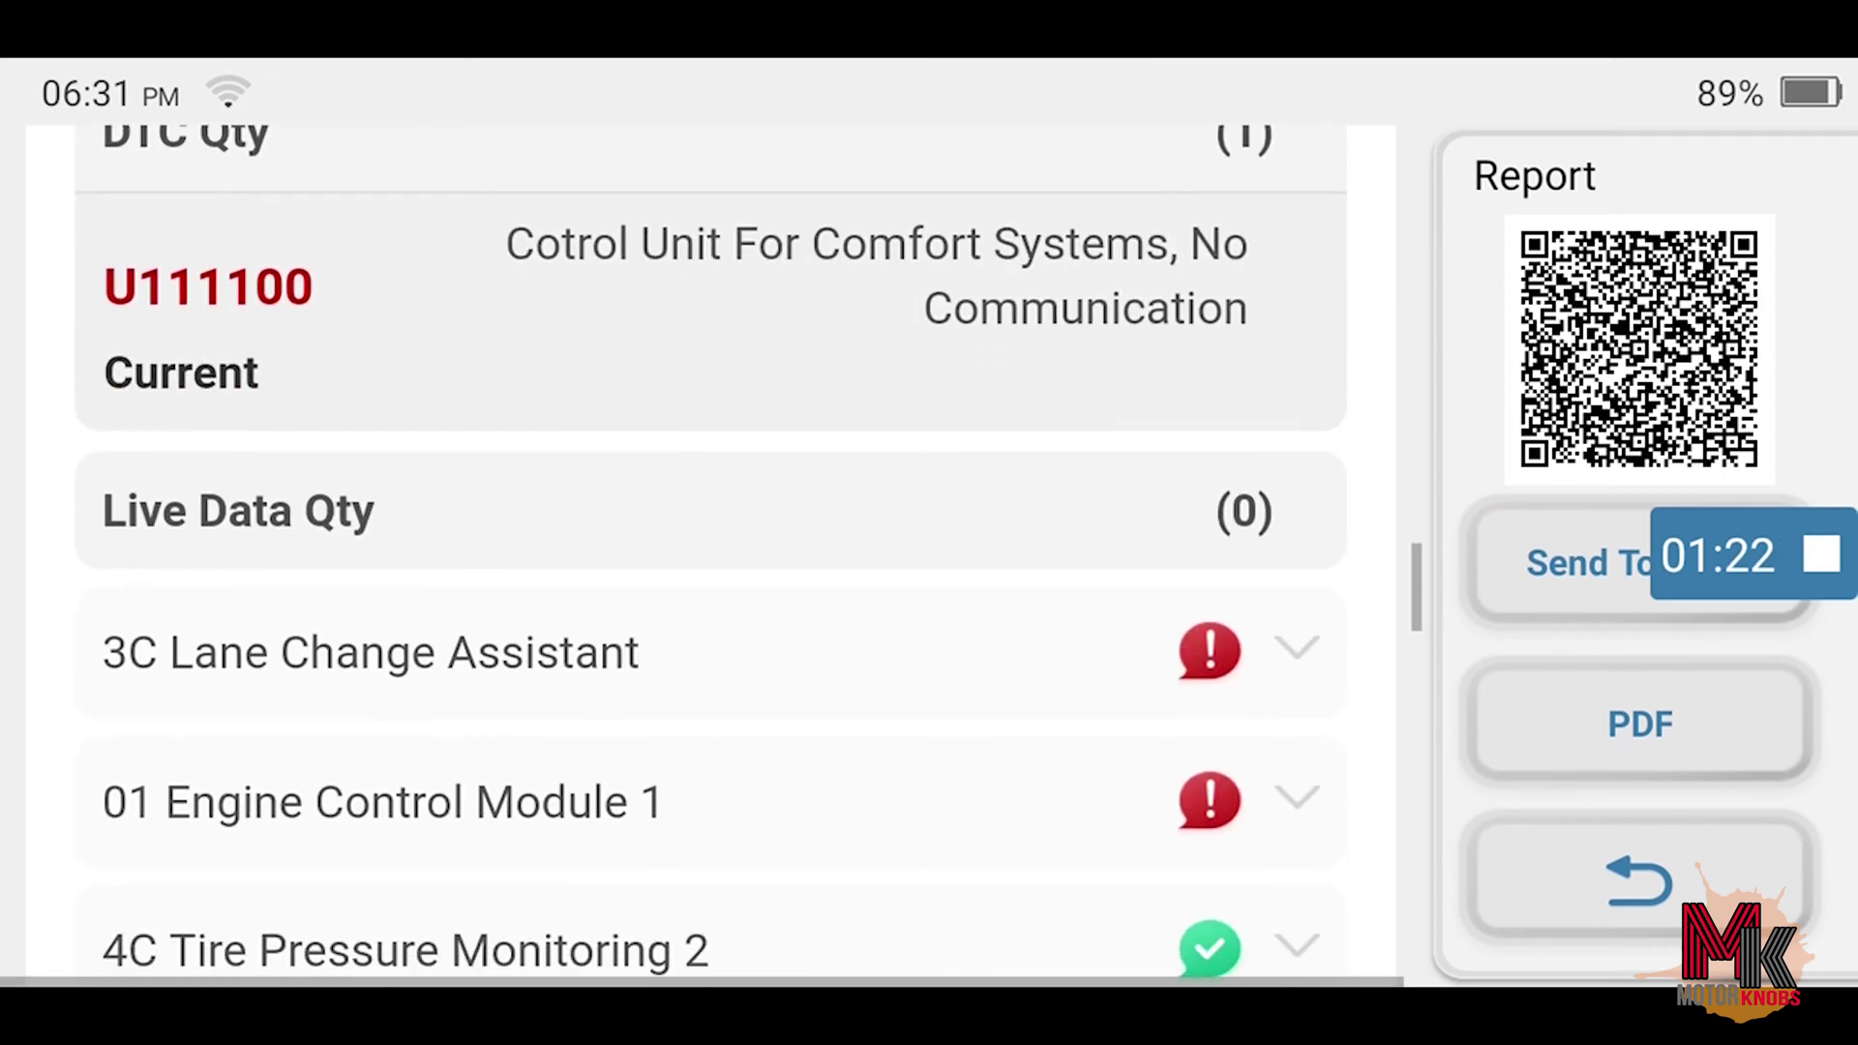
click(1297, 653)
scroll(709, 557, down, 2)
scroll(709, 557, down, 7)
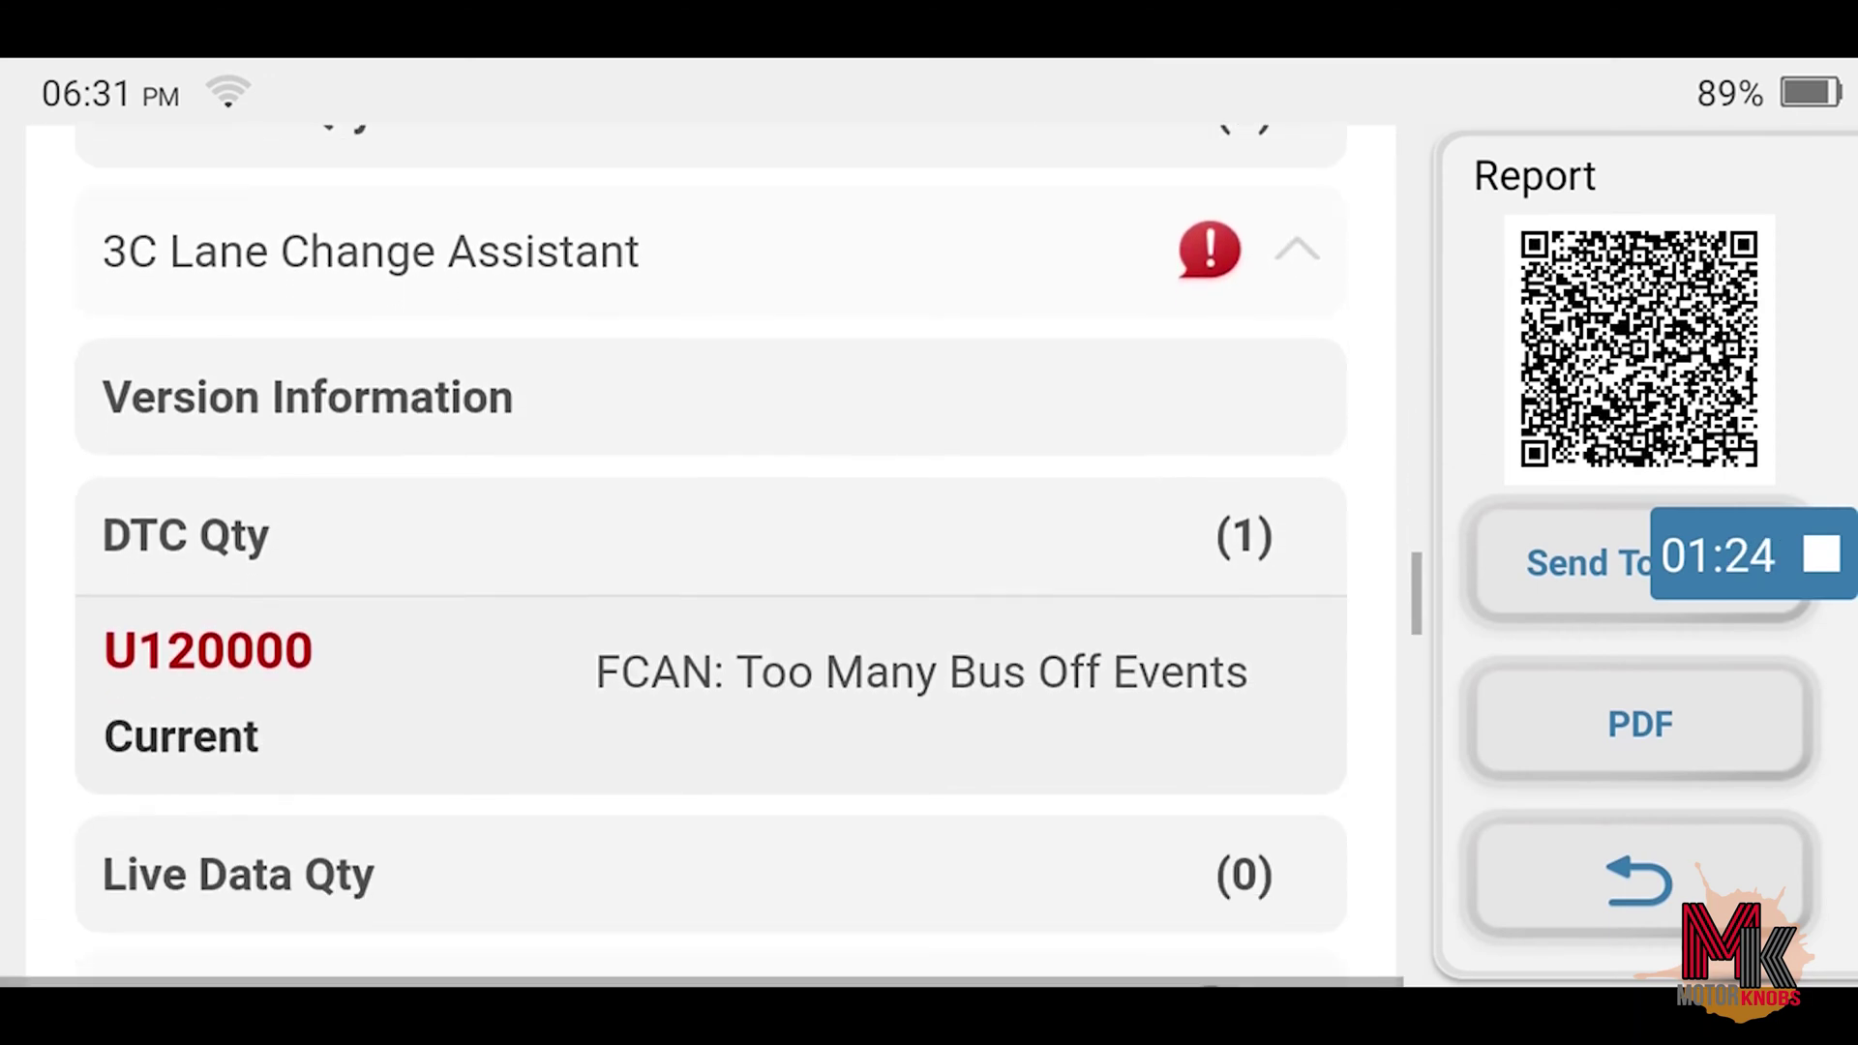
scroll(709, 557, down, 1)
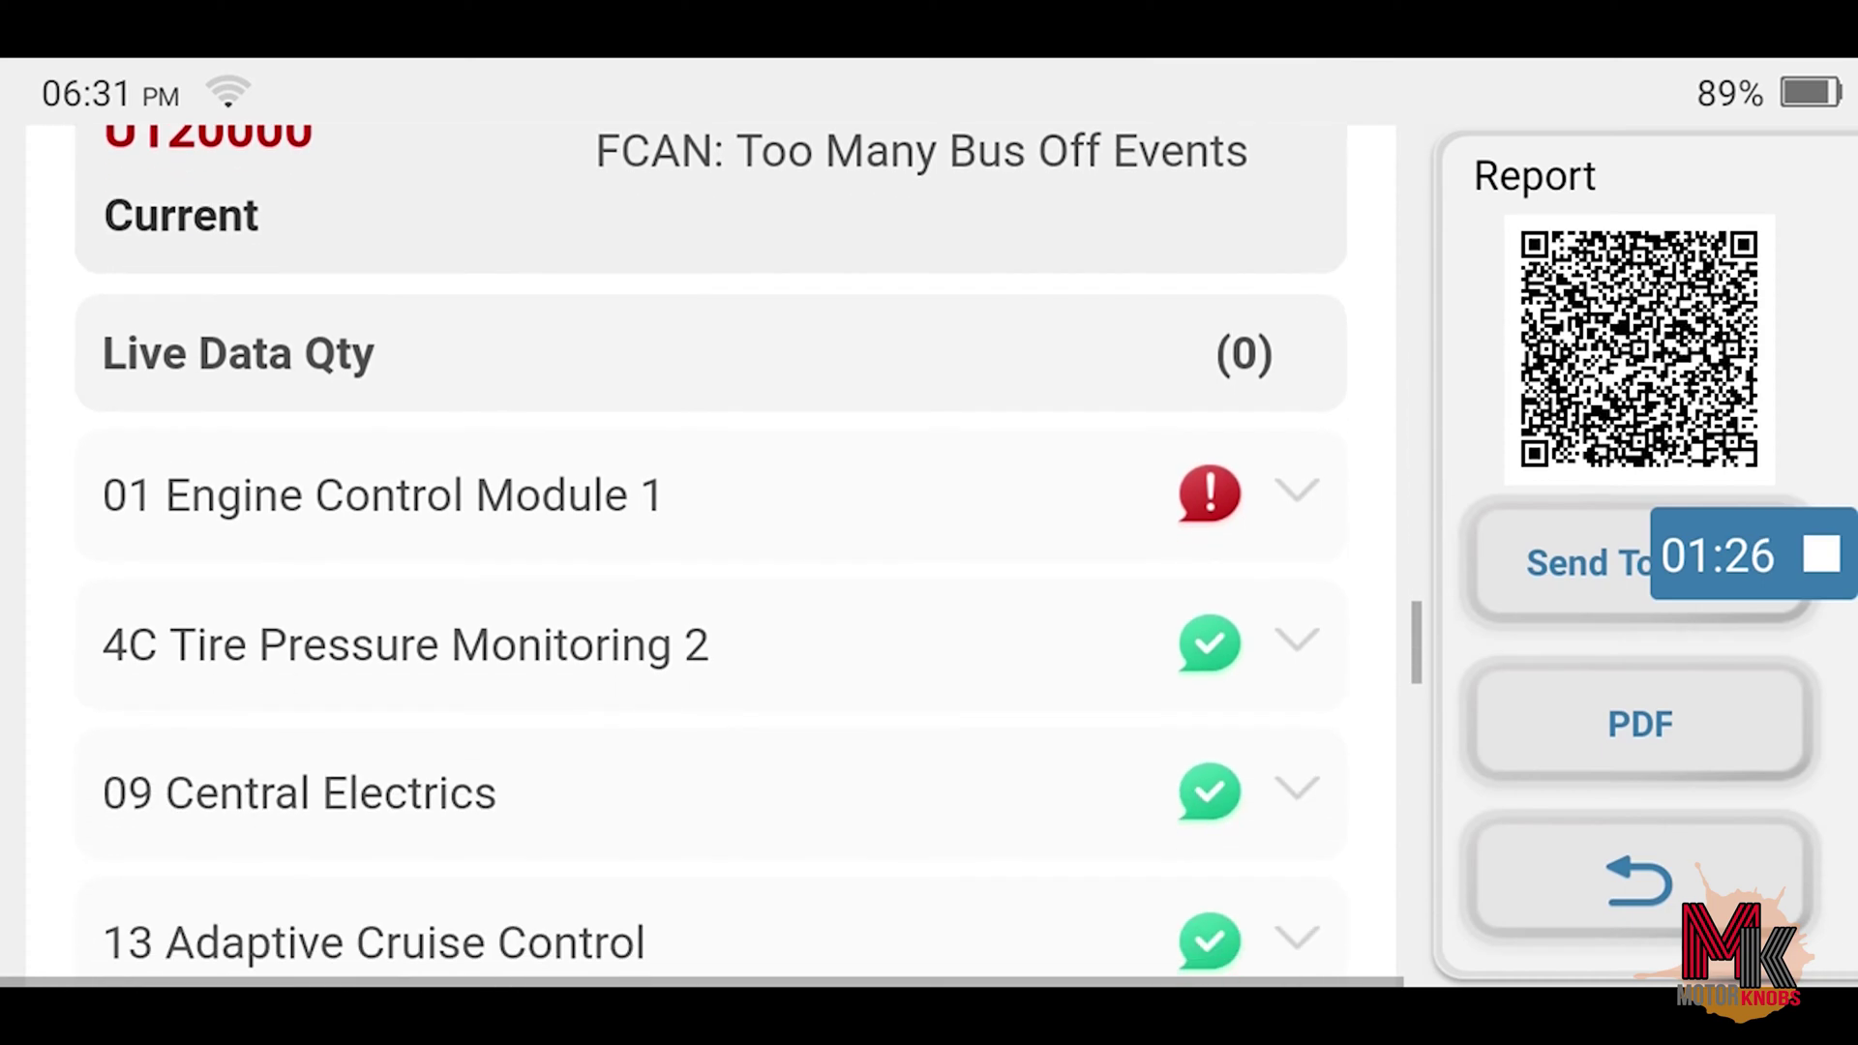
click(1297, 493)
scroll(709, 556, down, 2)
scroll(709, 556, down, 8)
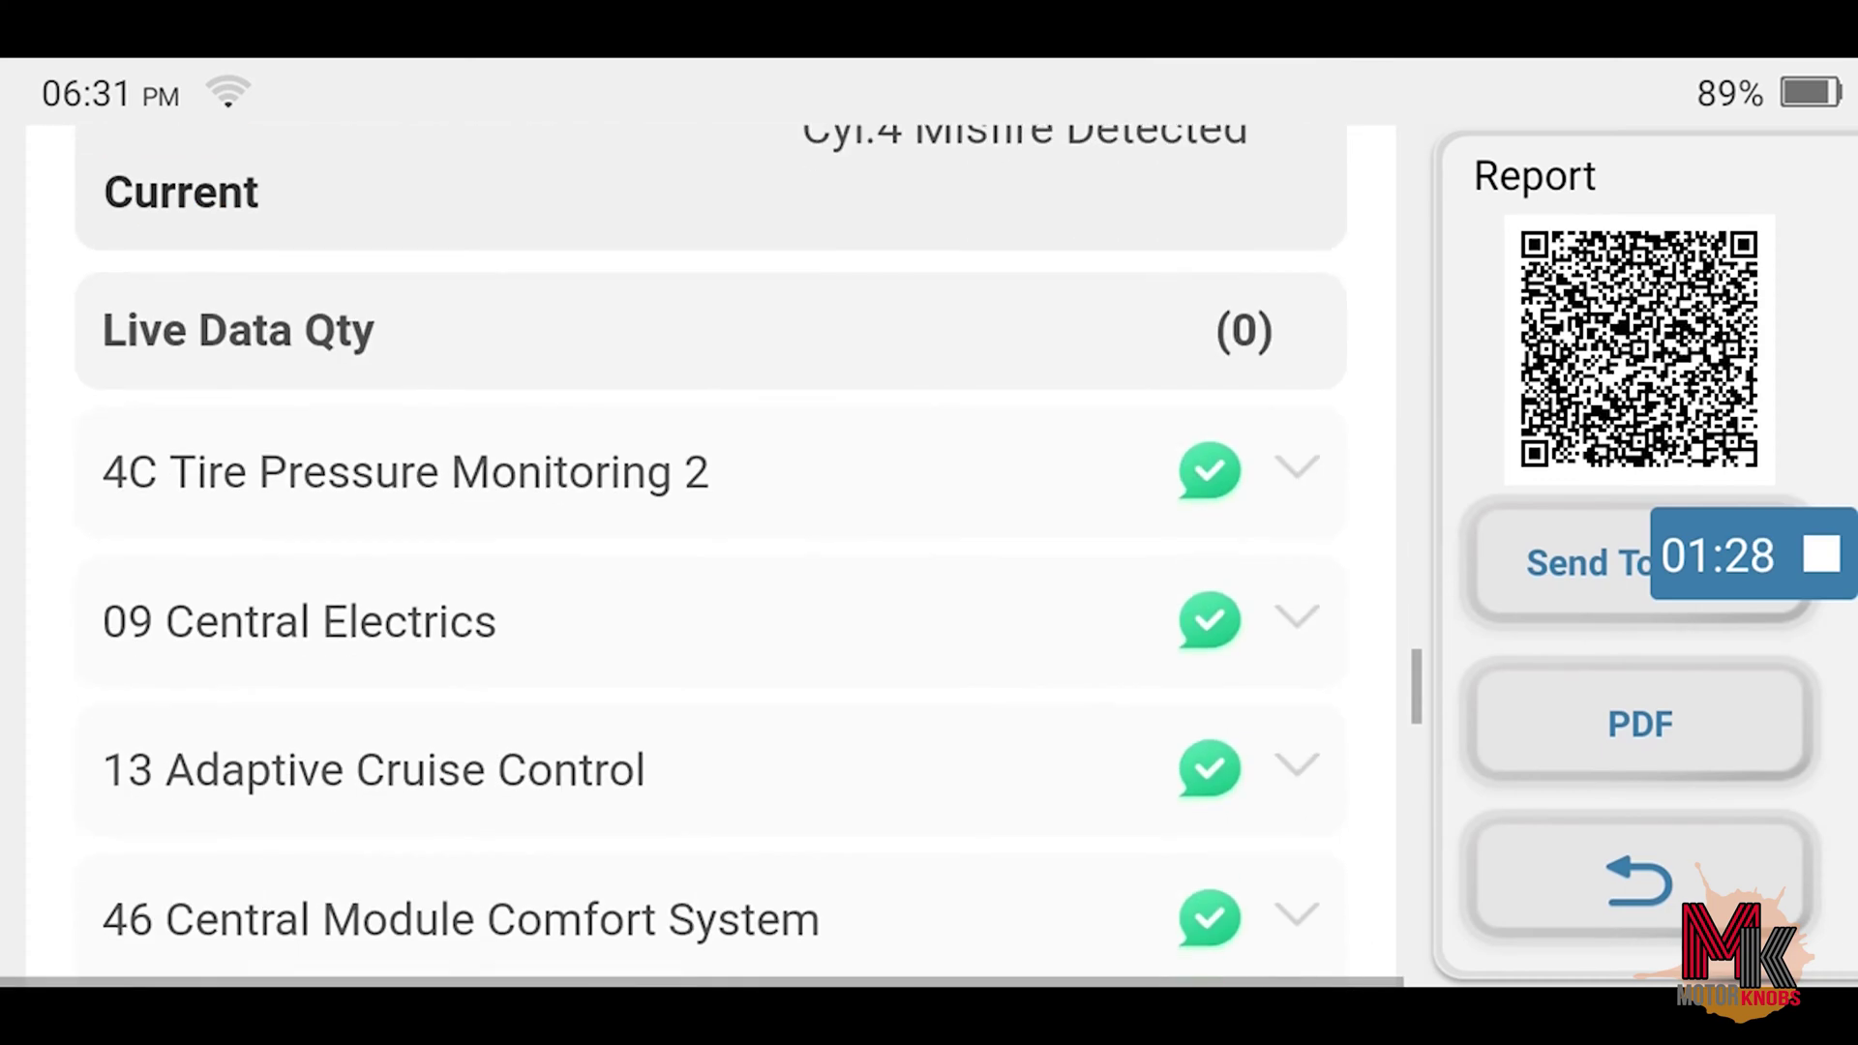
scroll(709, 557, up, 4)
scroll(710, 556, down, 3)
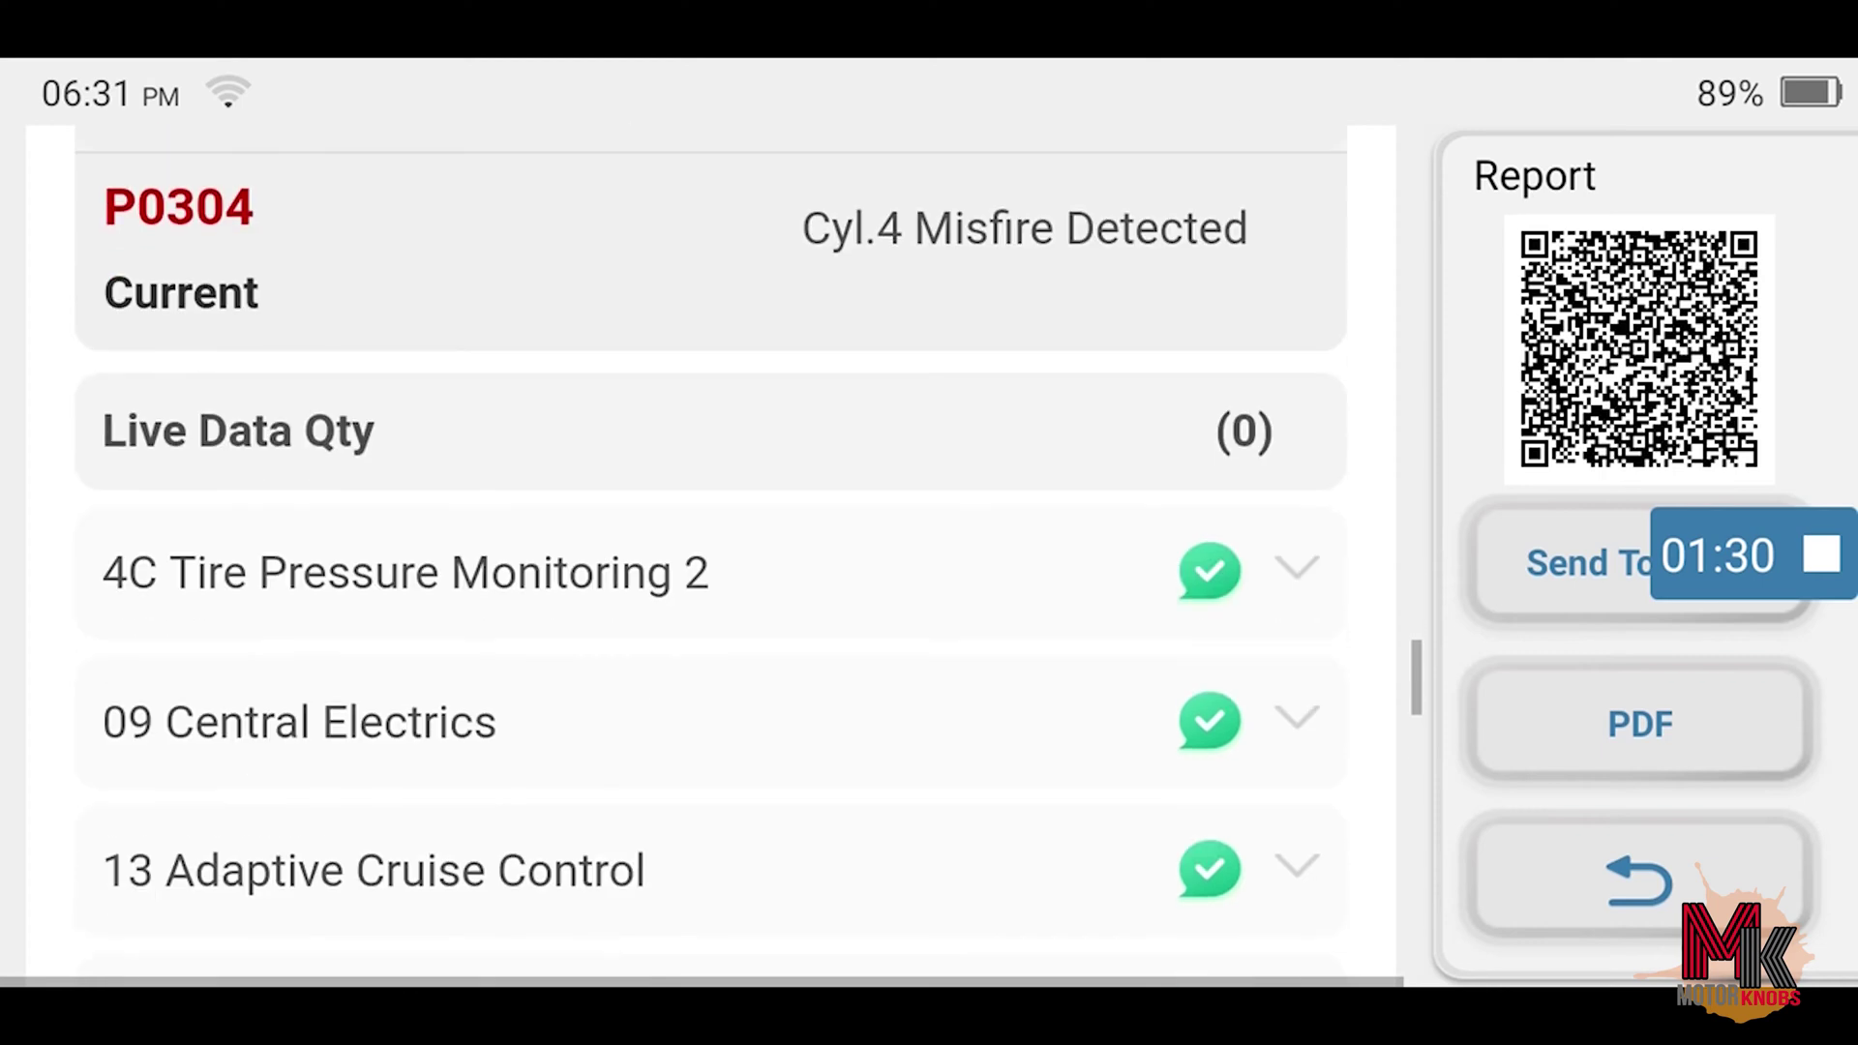
click(1297, 568)
scroll(709, 556, down, 1)
scroll(710, 556, down, 3)
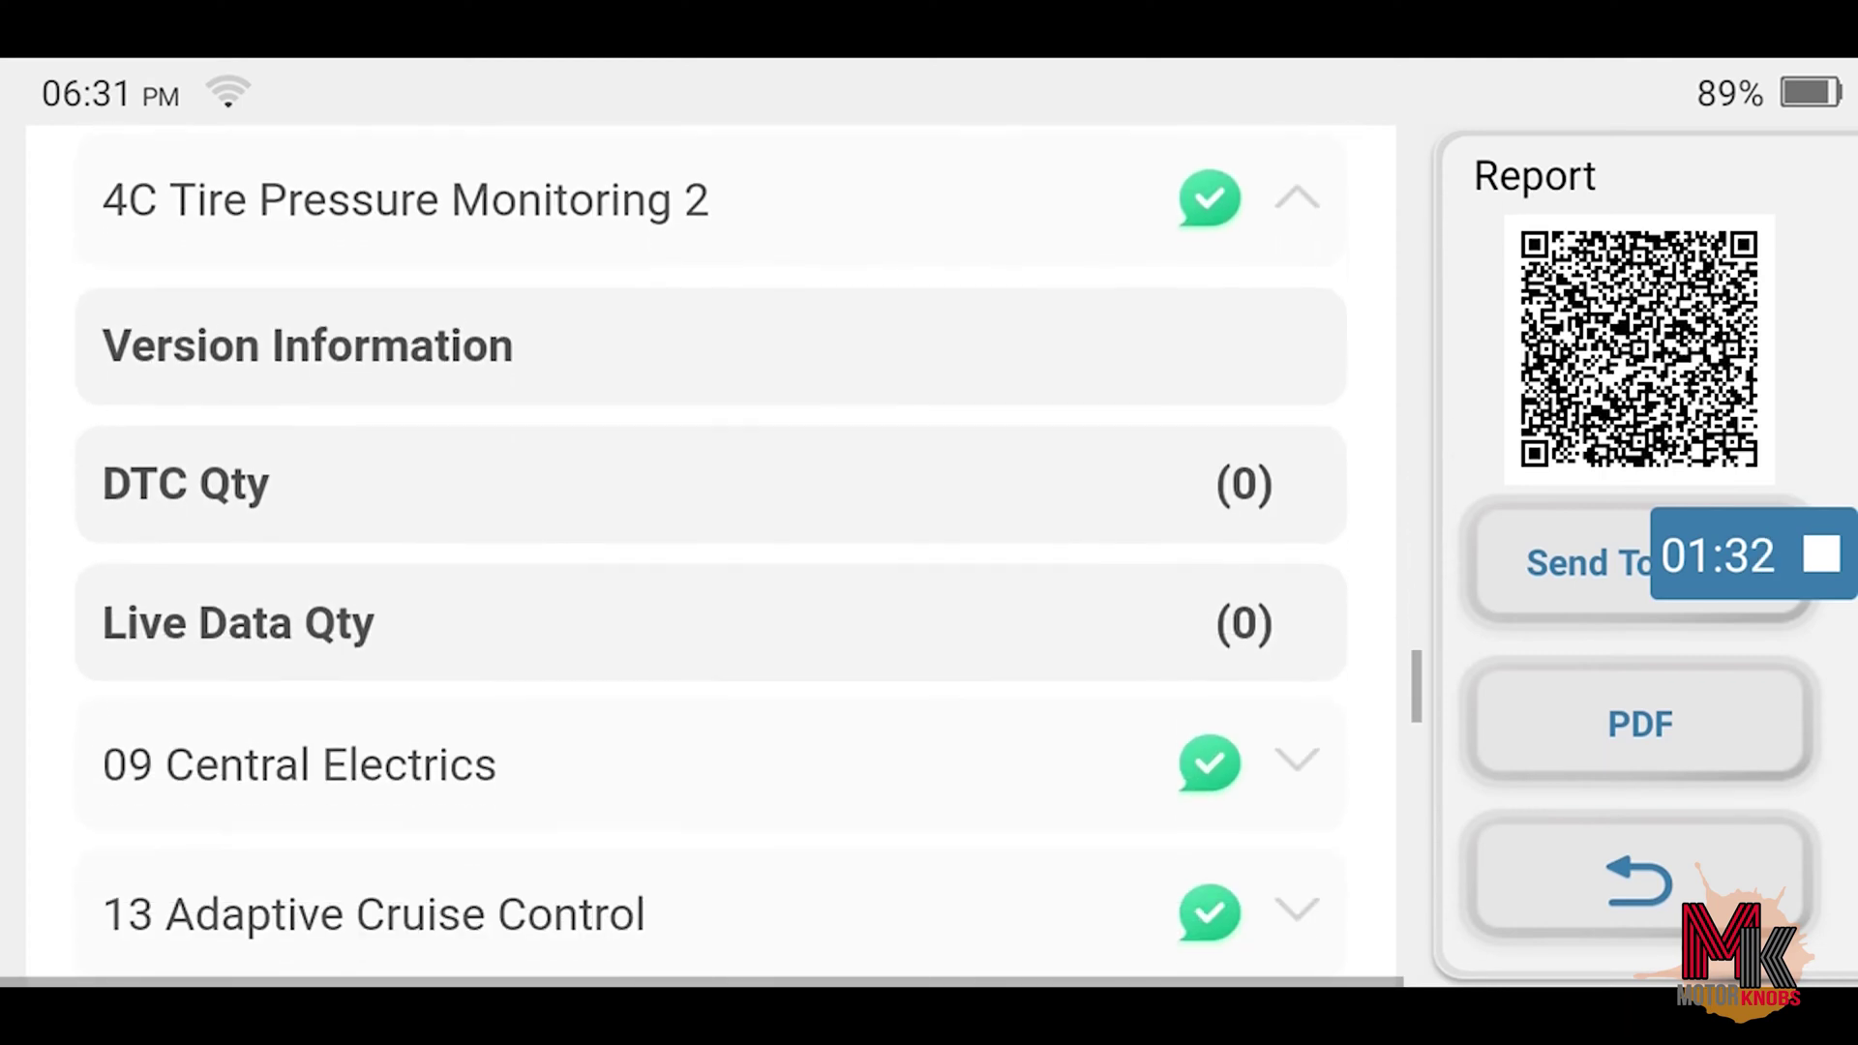
scroll(709, 557, down, 2)
click(1639, 879)
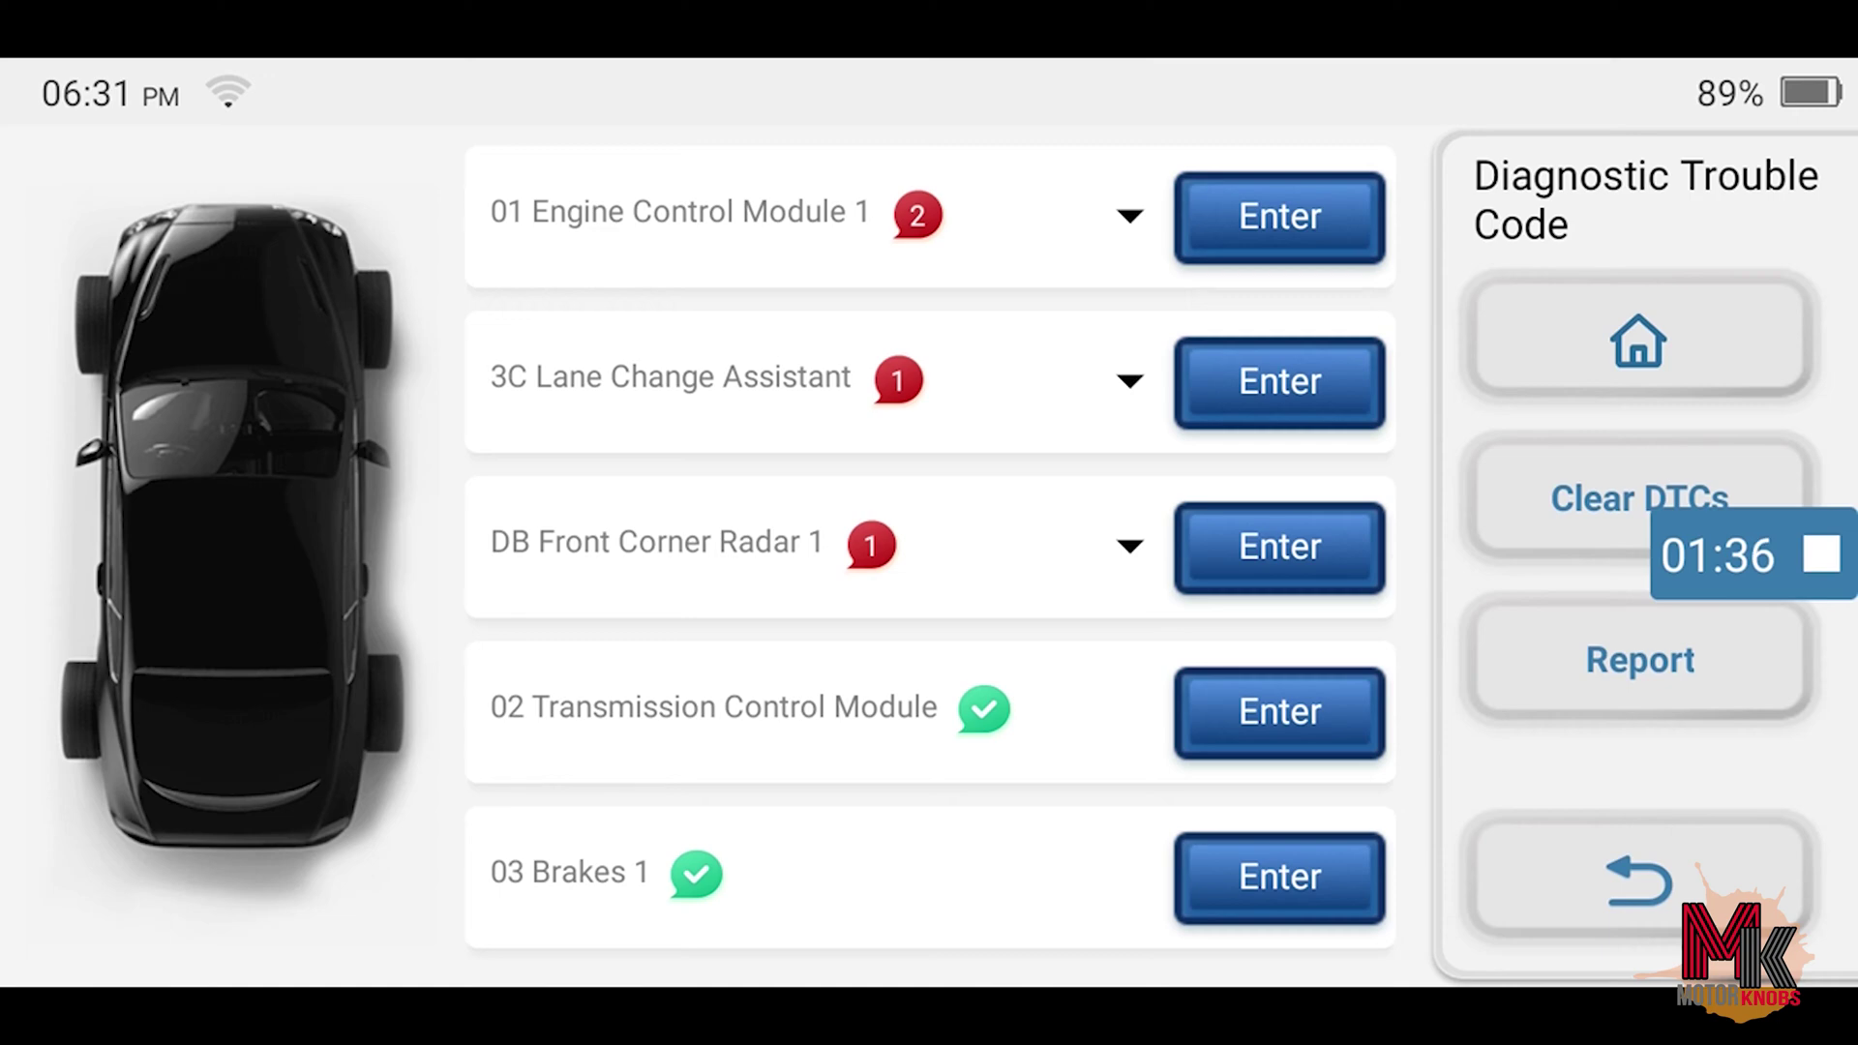
Open Engine Control Module 1, check its ECU information, and read its stored trouble codes
click(1279, 216)
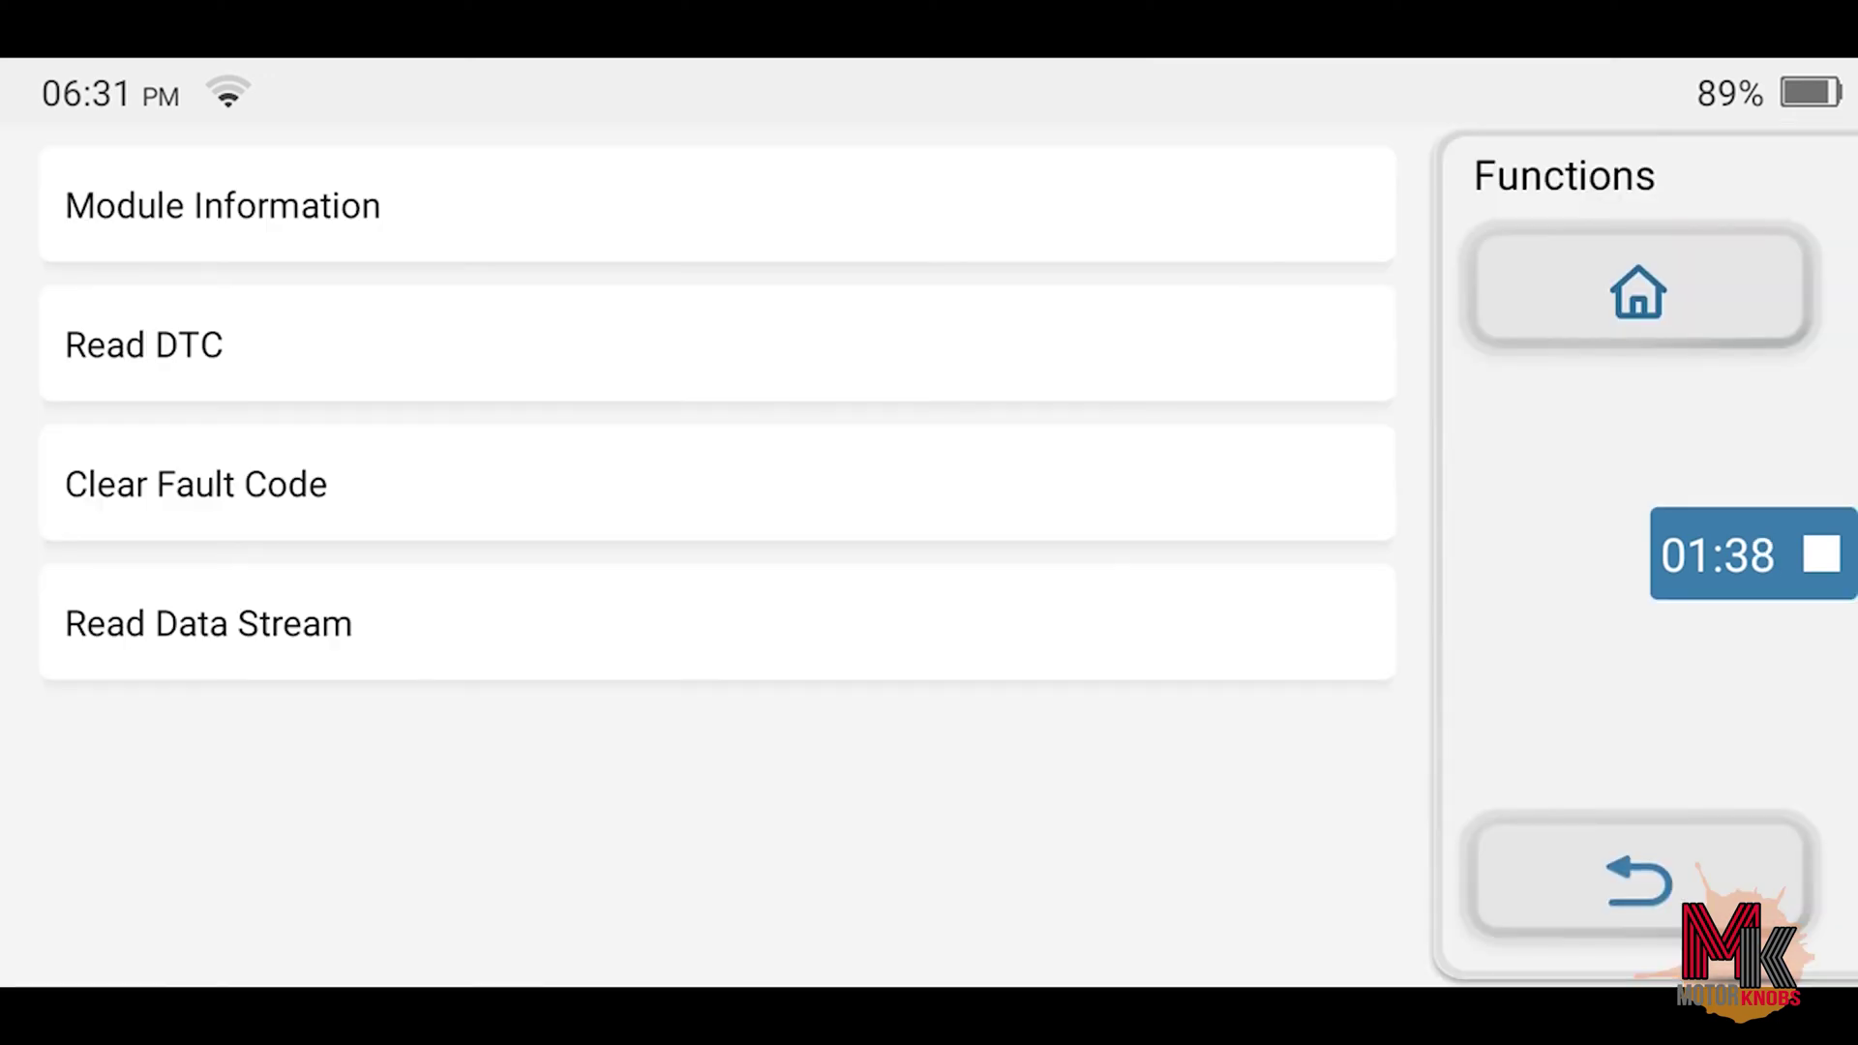
click(222, 205)
click(748, 822)
click(143, 345)
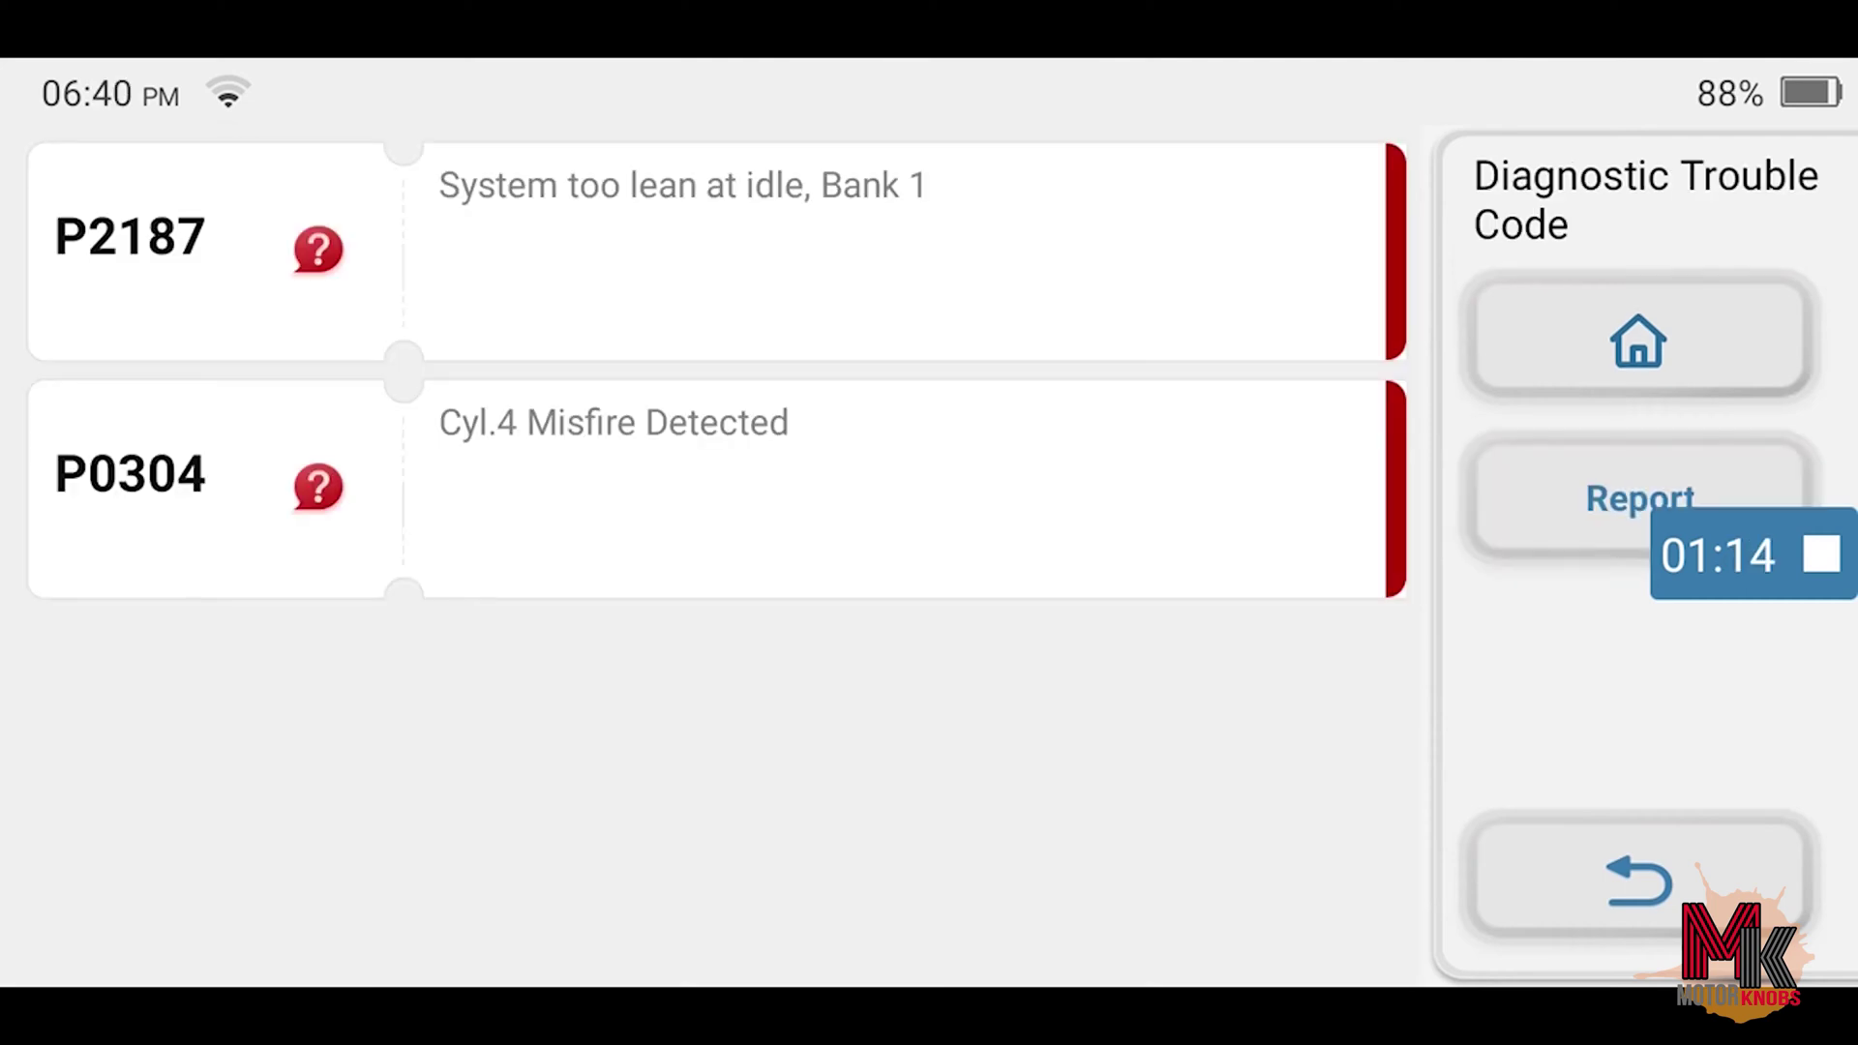
Look up trouble codes P2187 and P0304 online and read through each search result
click(318, 249)
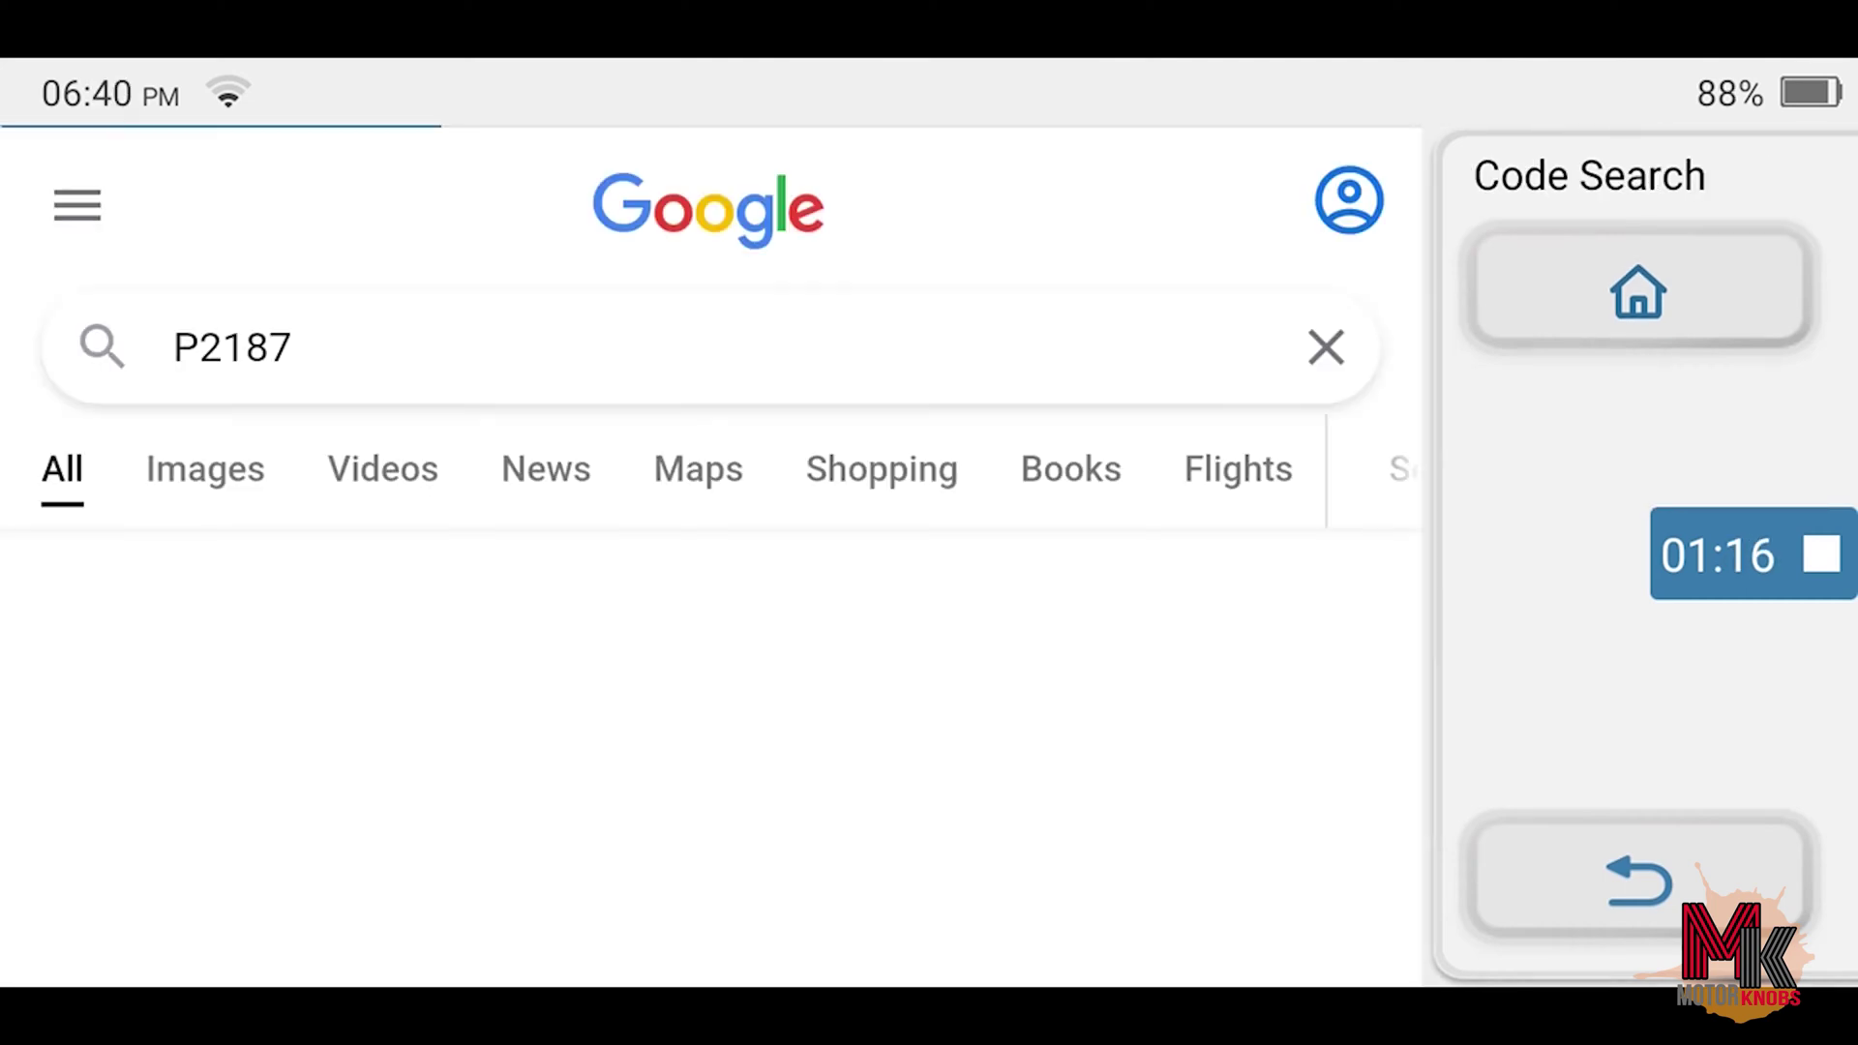
scroll(711, 556, down, 5)
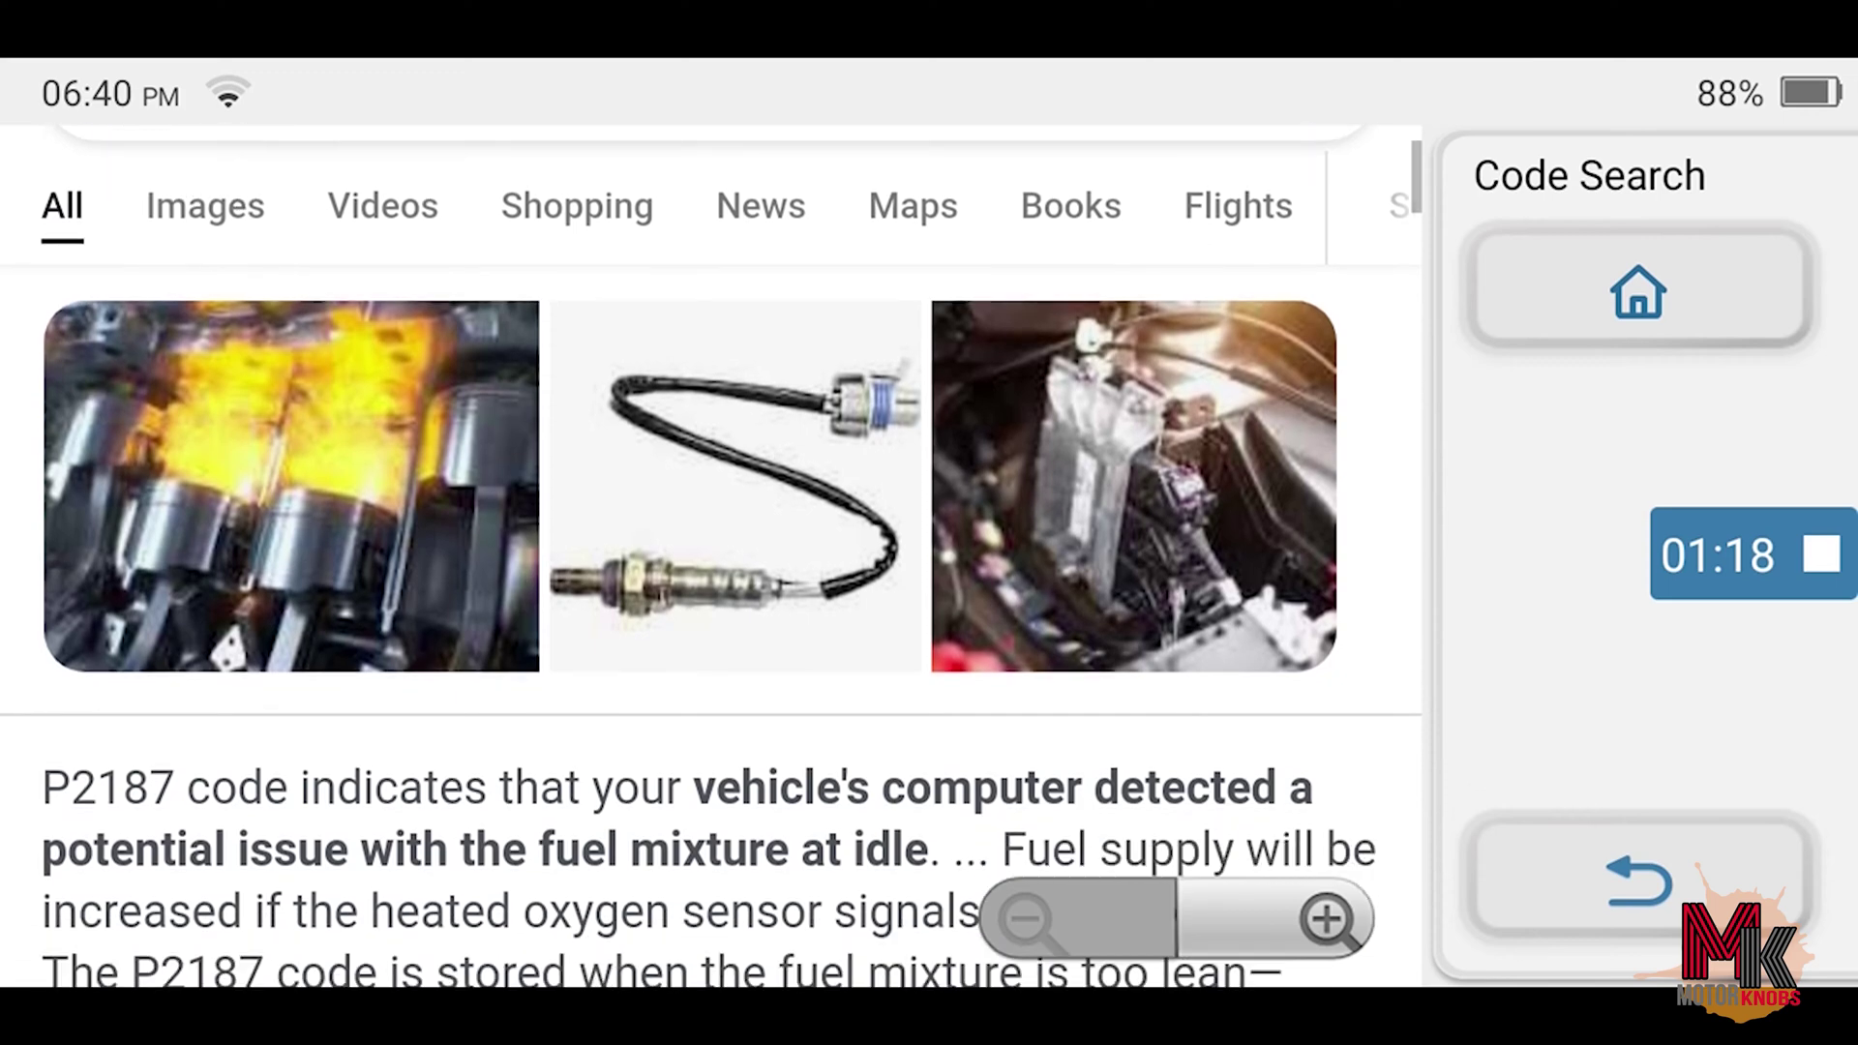
scroll(711, 556, down, 2)
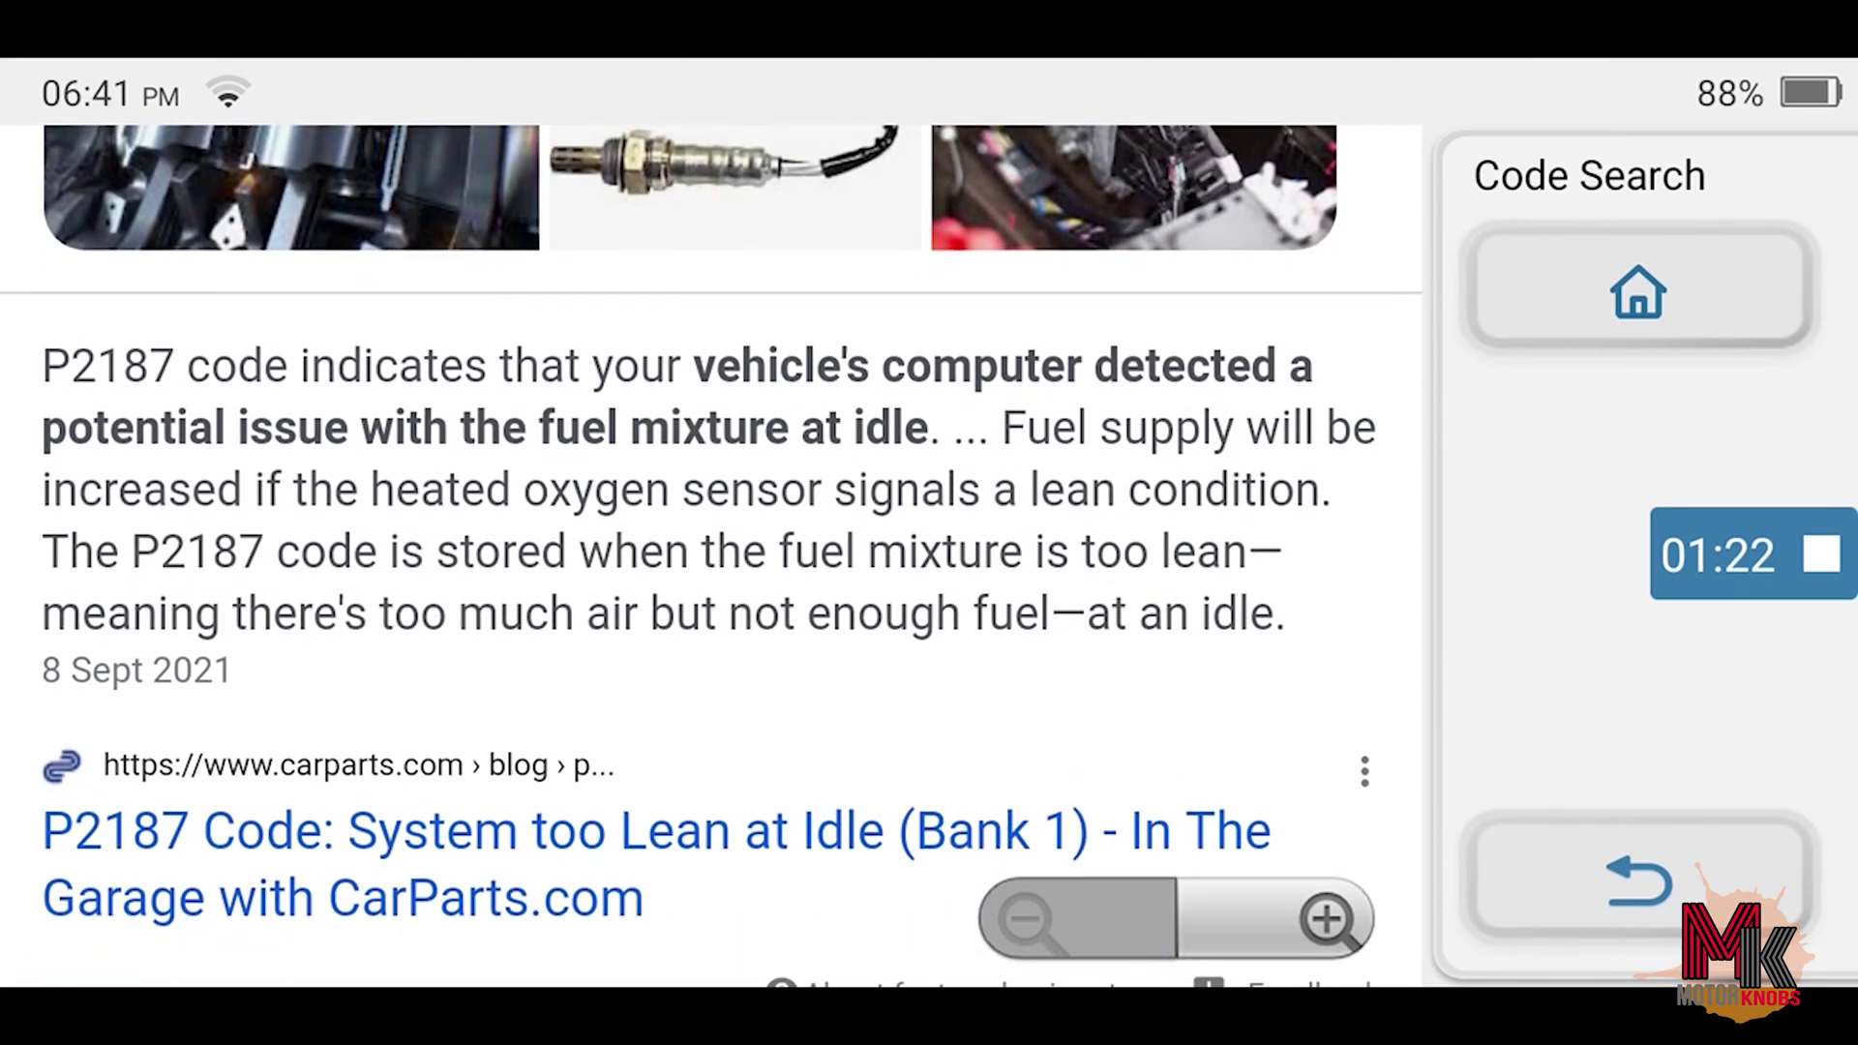
click(1638, 880)
click(318, 486)
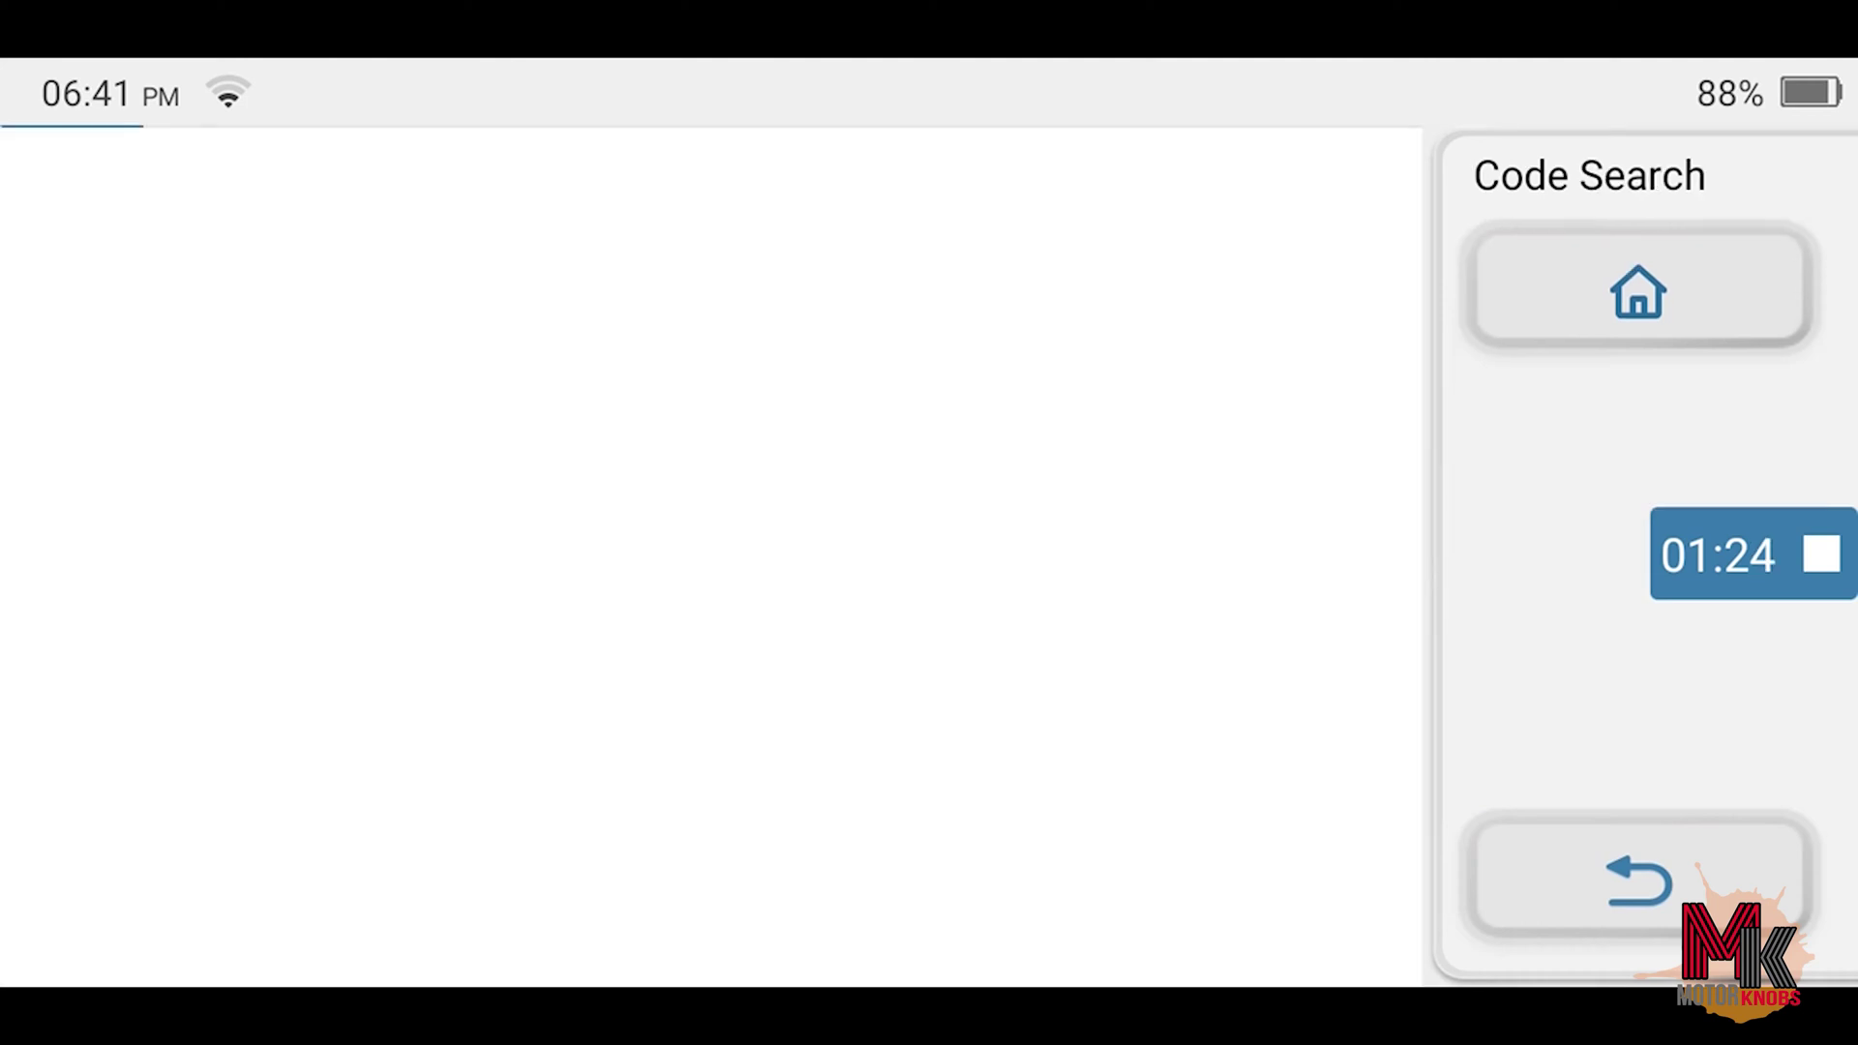
scroll(711, 556, down, 2)
scroll(711, 557, down, 10)
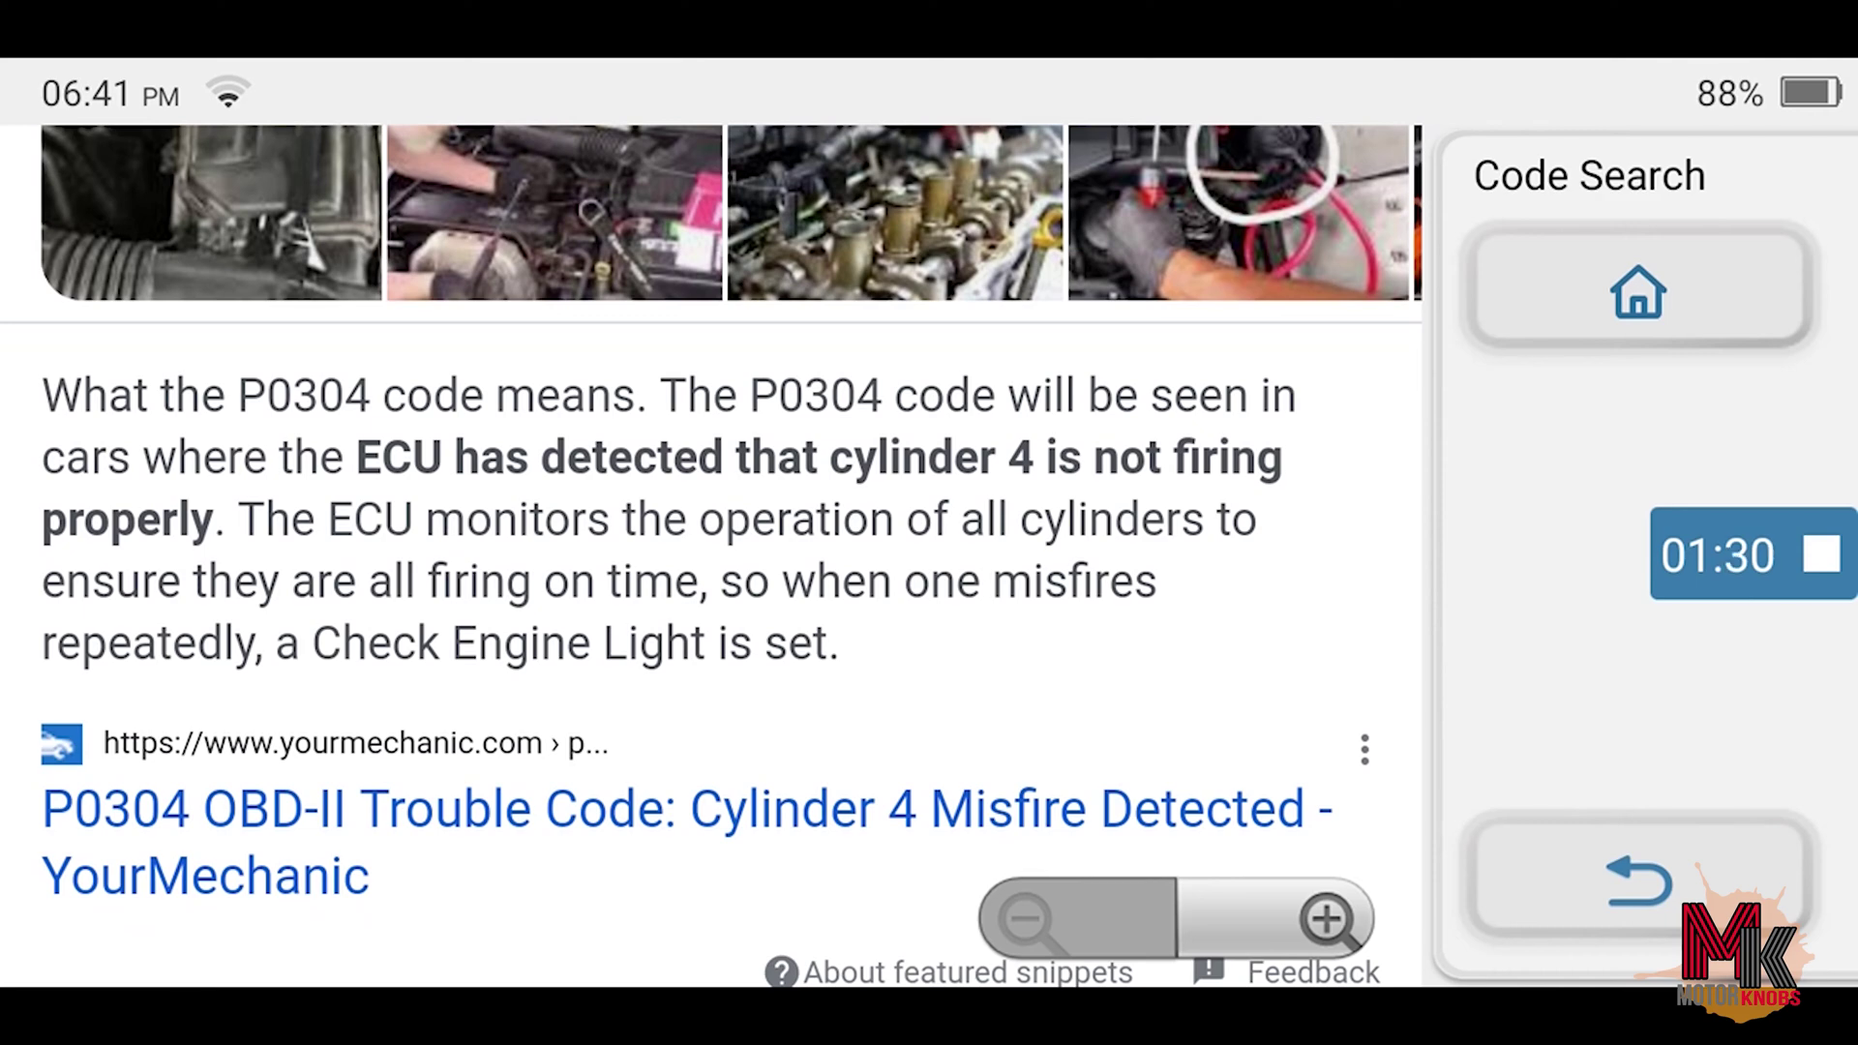
click(1639, 880)
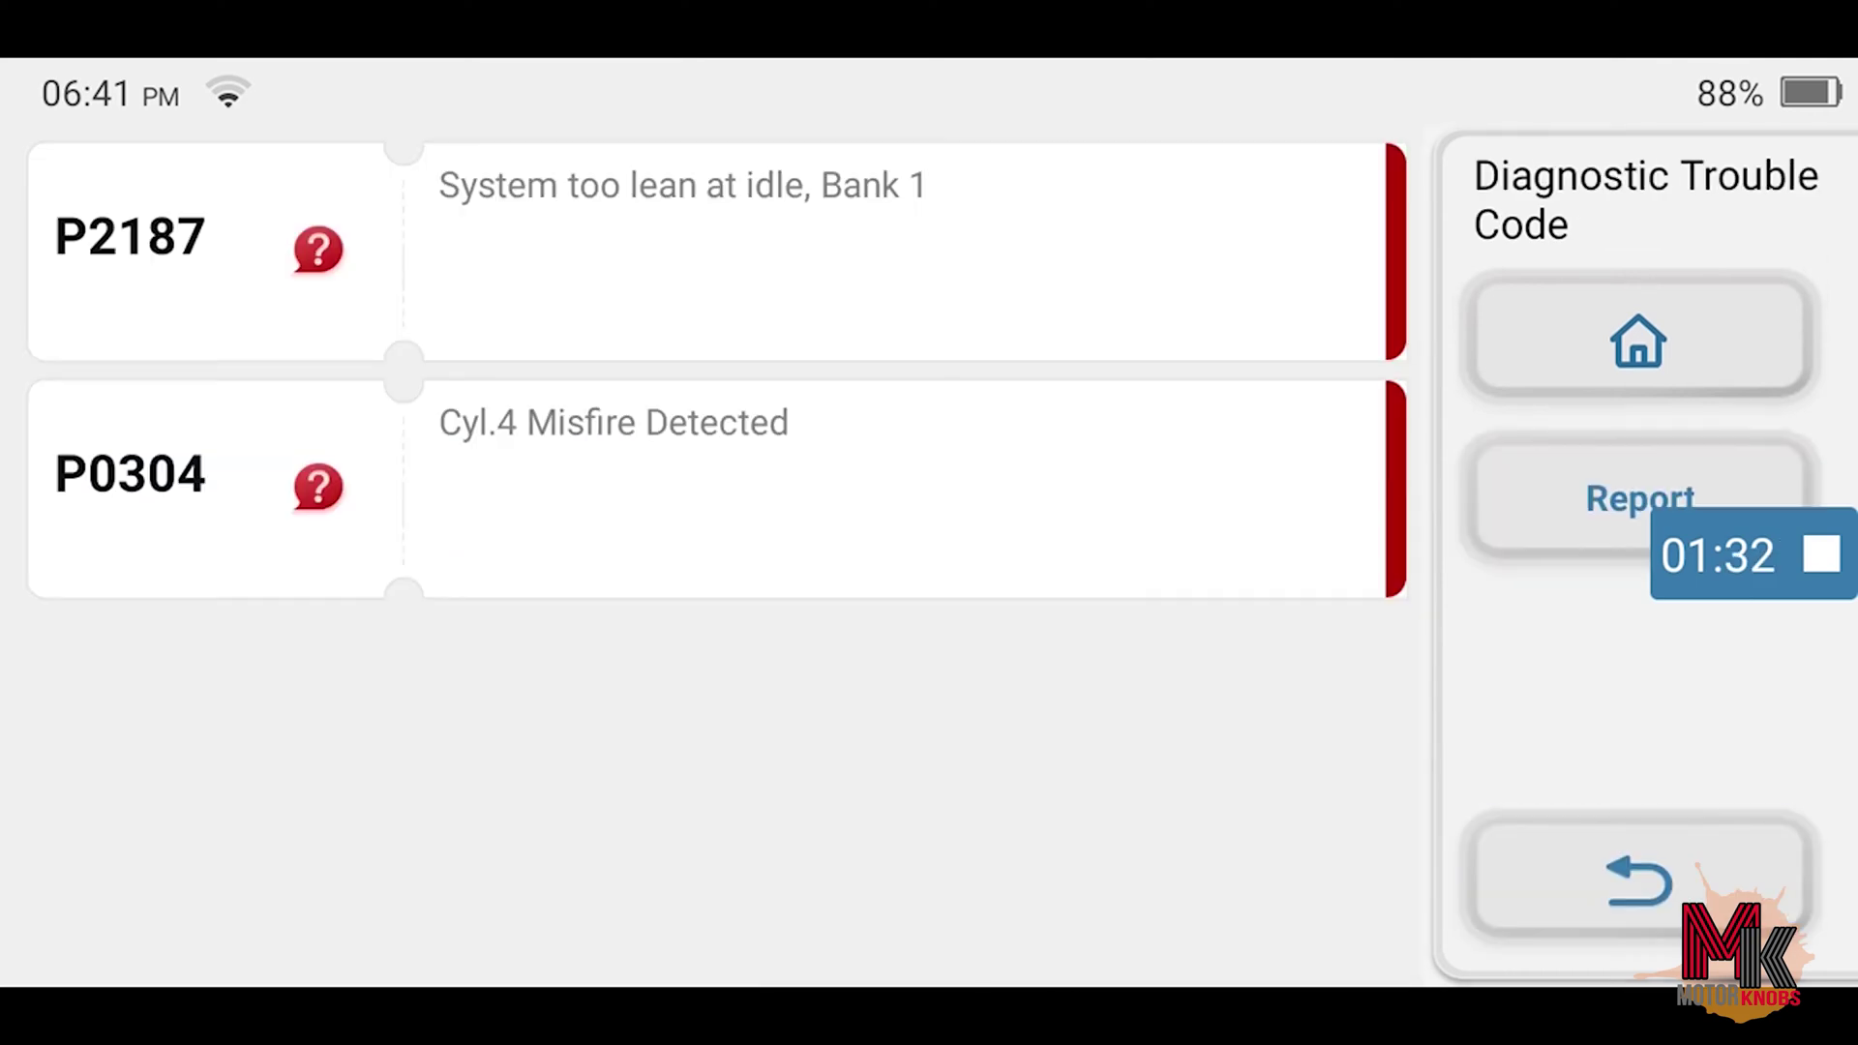
Back out of the trouble code list to the vehicle make list
click(1638, 881)
click(1638, 880)
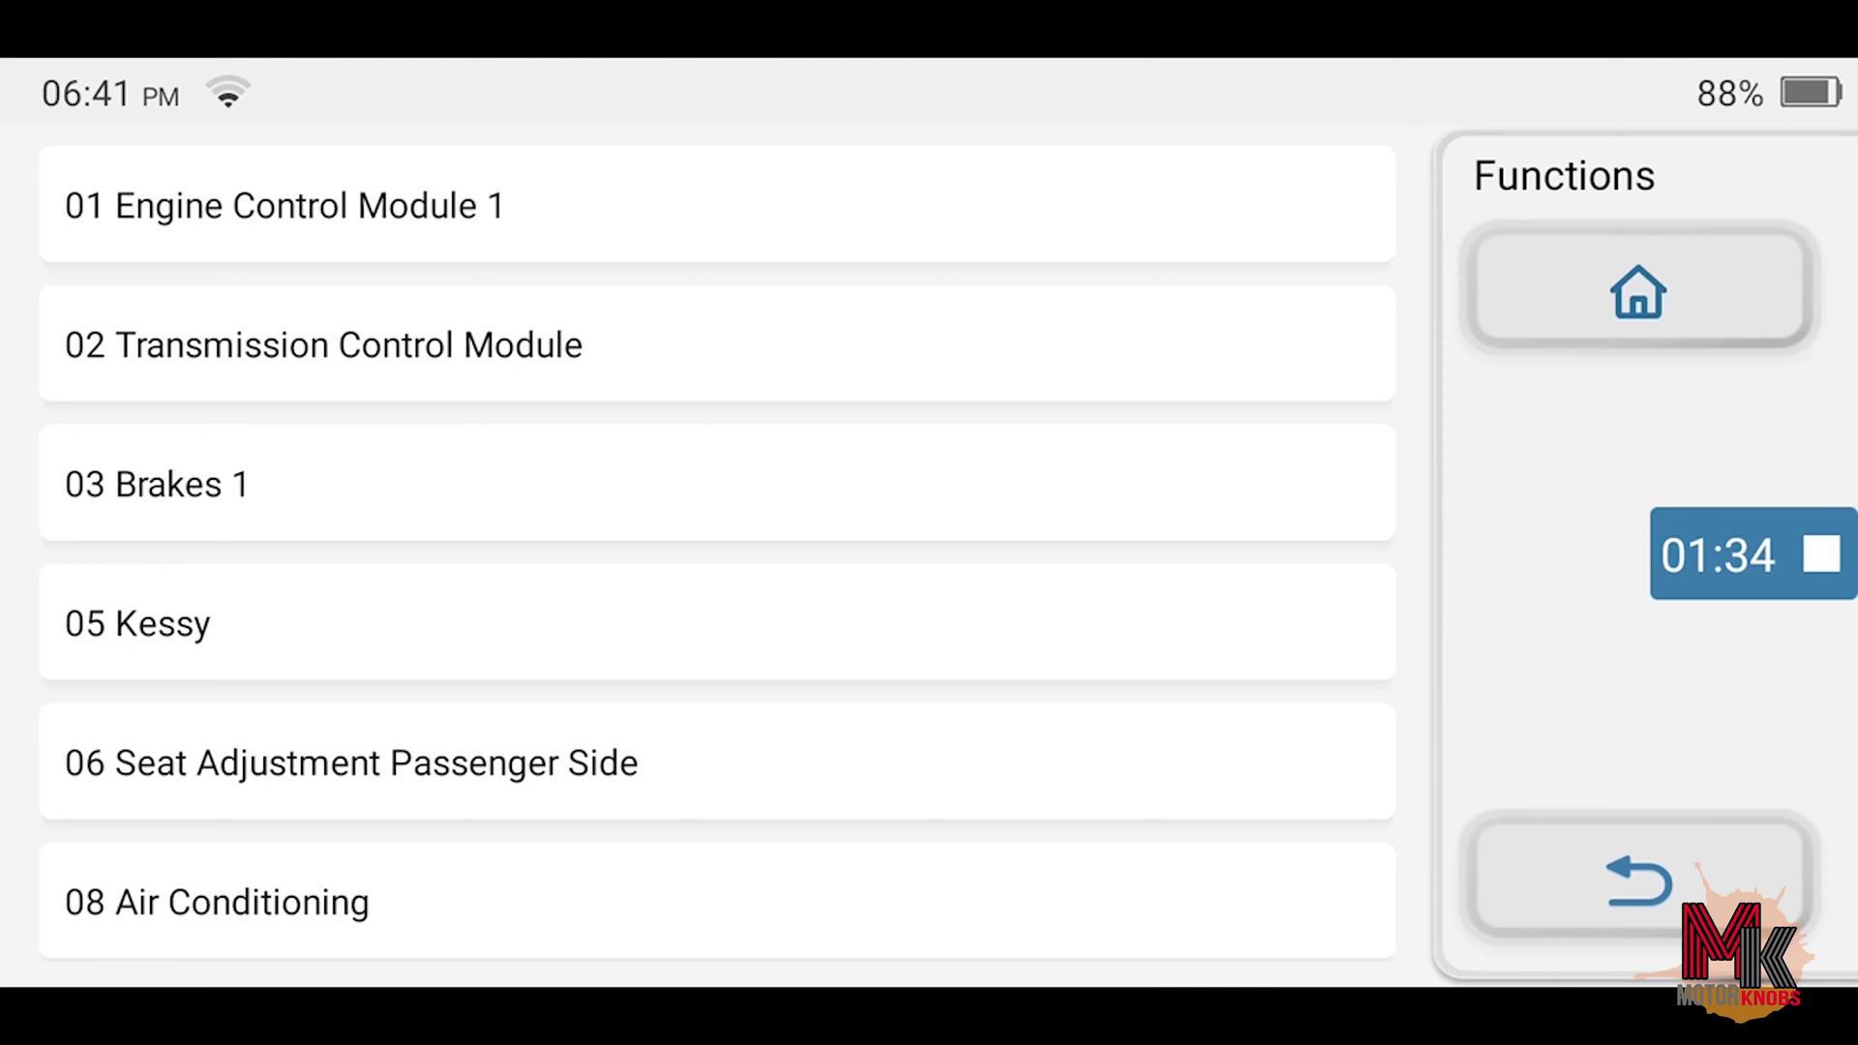
click(1638, 881)
click(1638, 881)
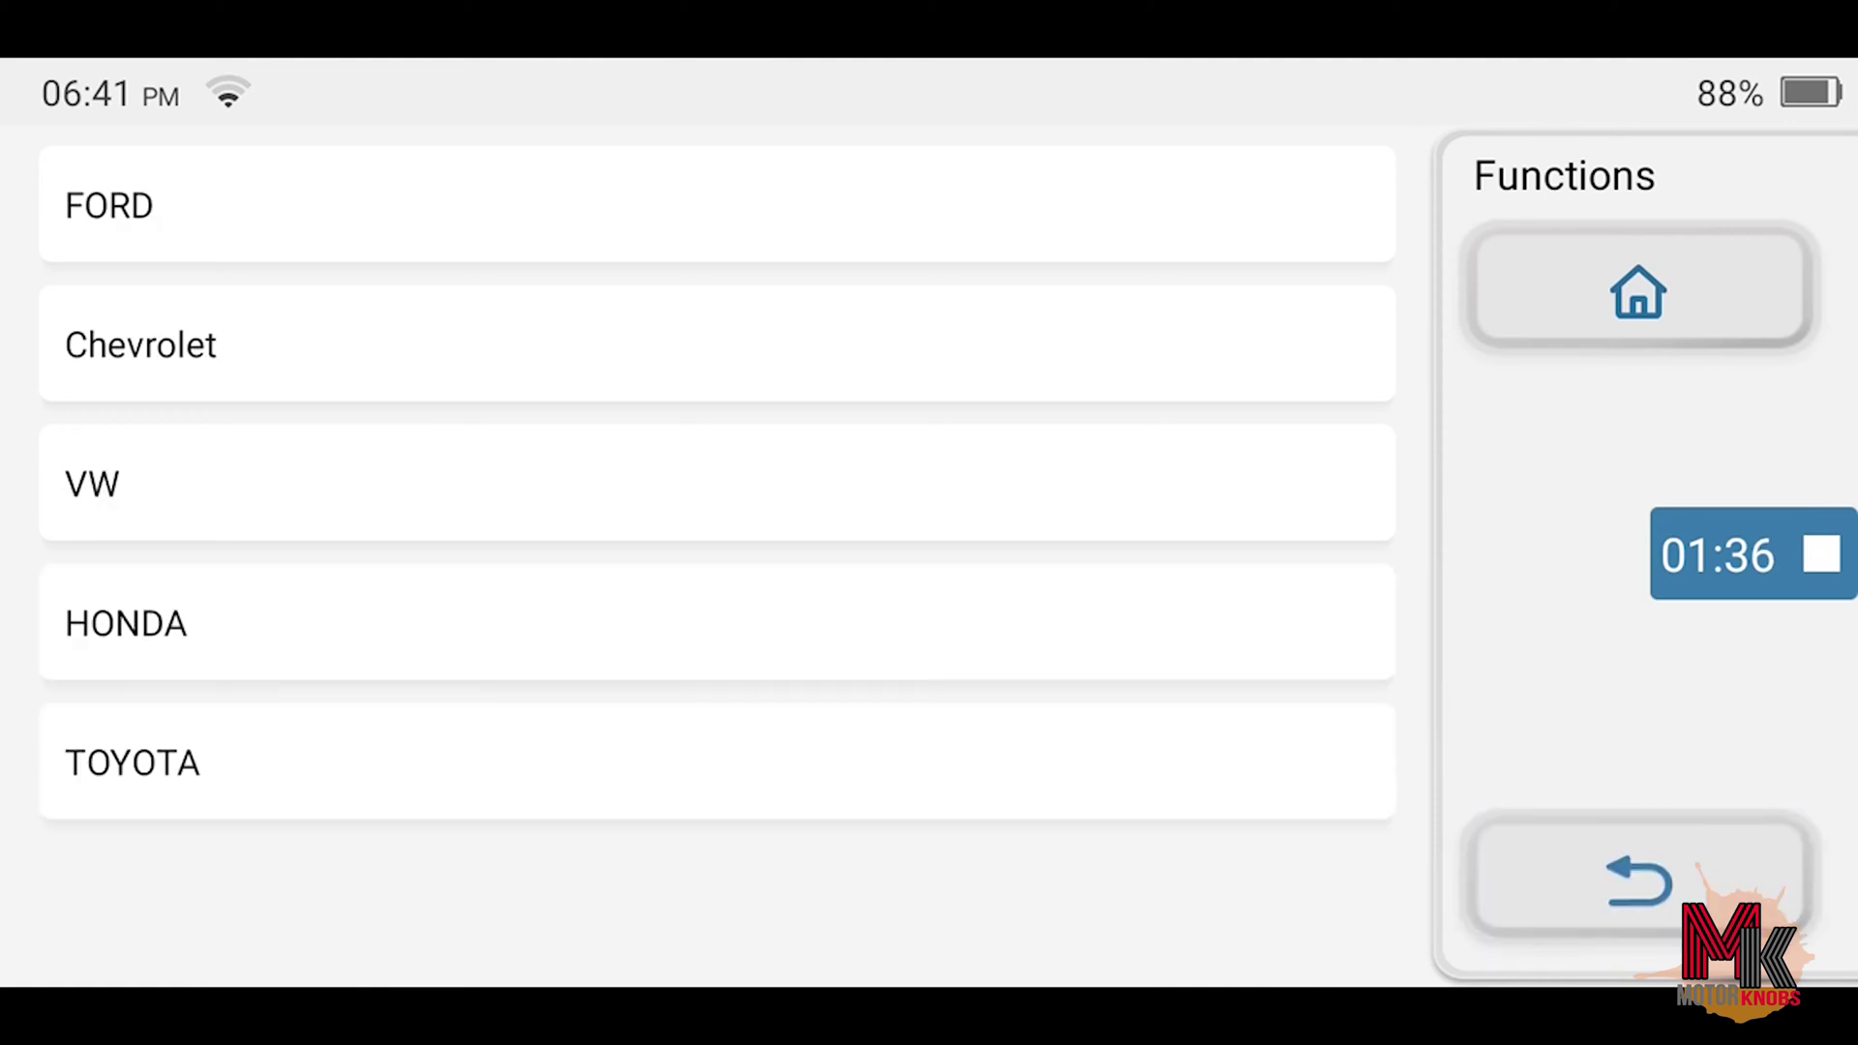
Quit the demo diagnostic software and return to the home screen
click(1638, 881)
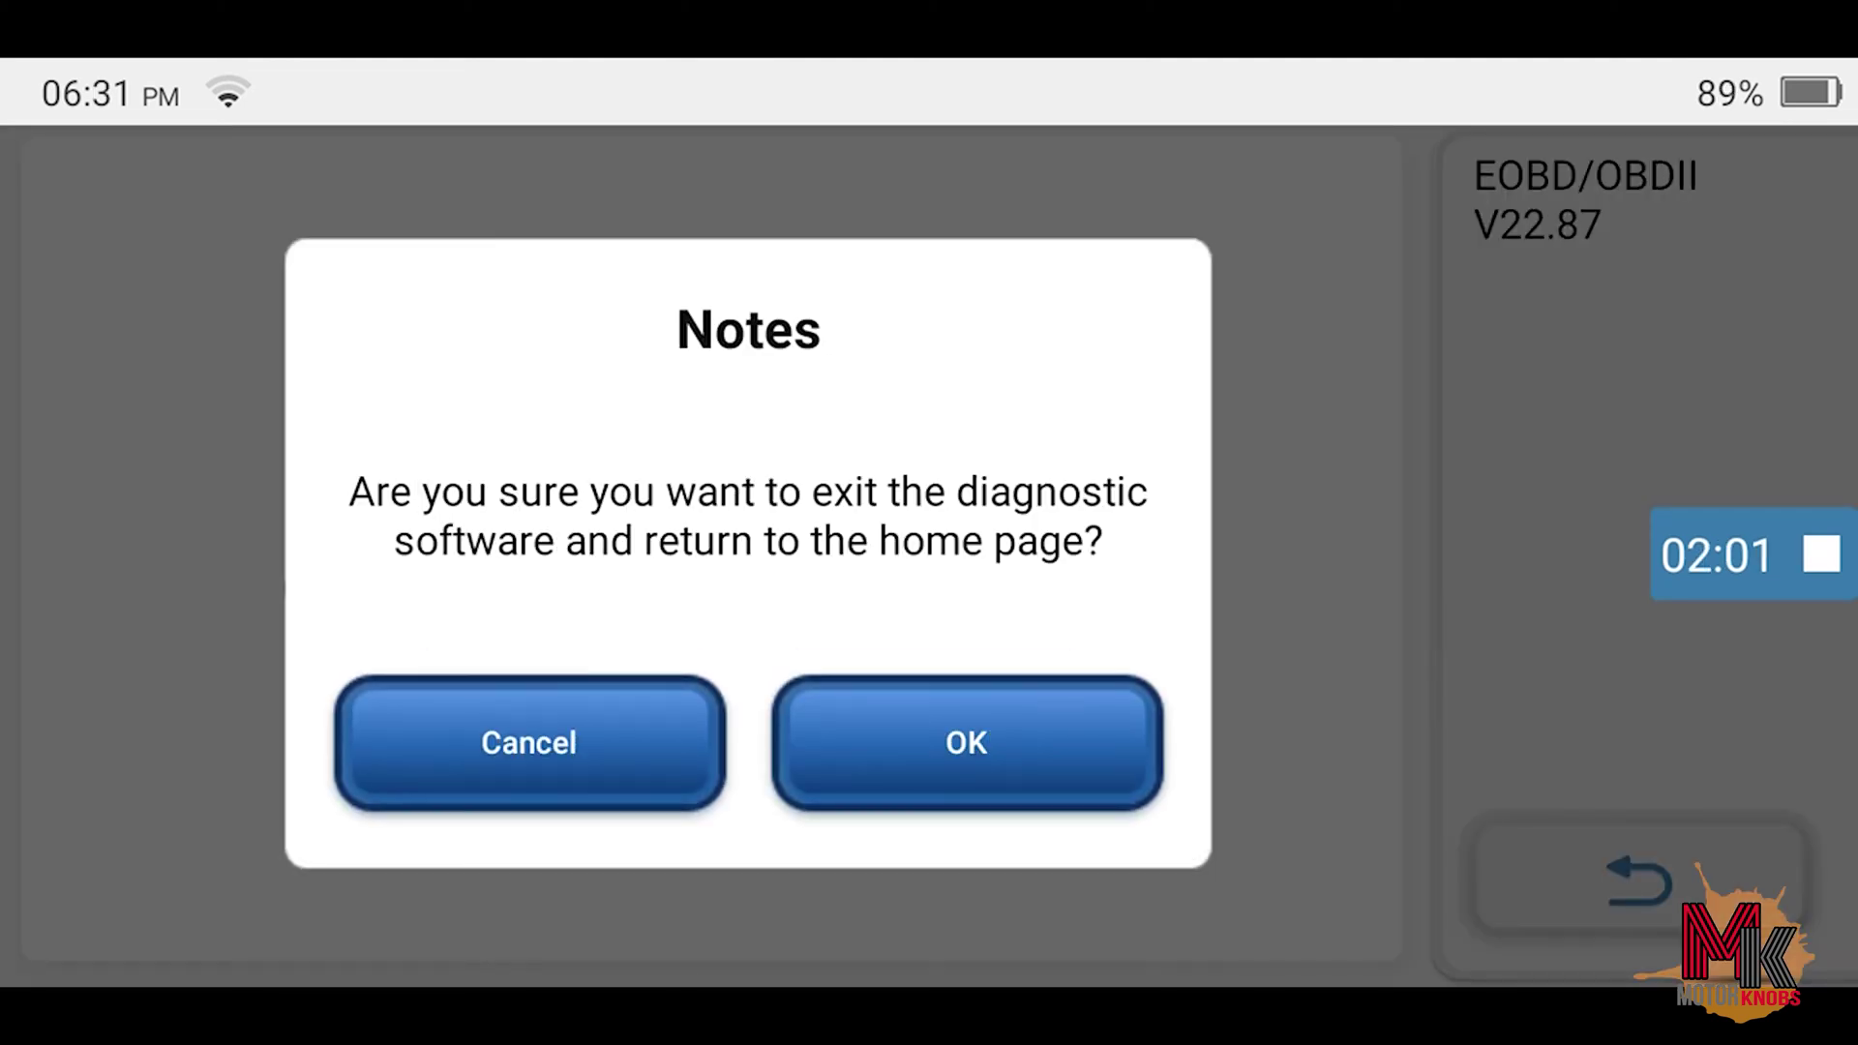
click(962, 738)
click(746, 738)
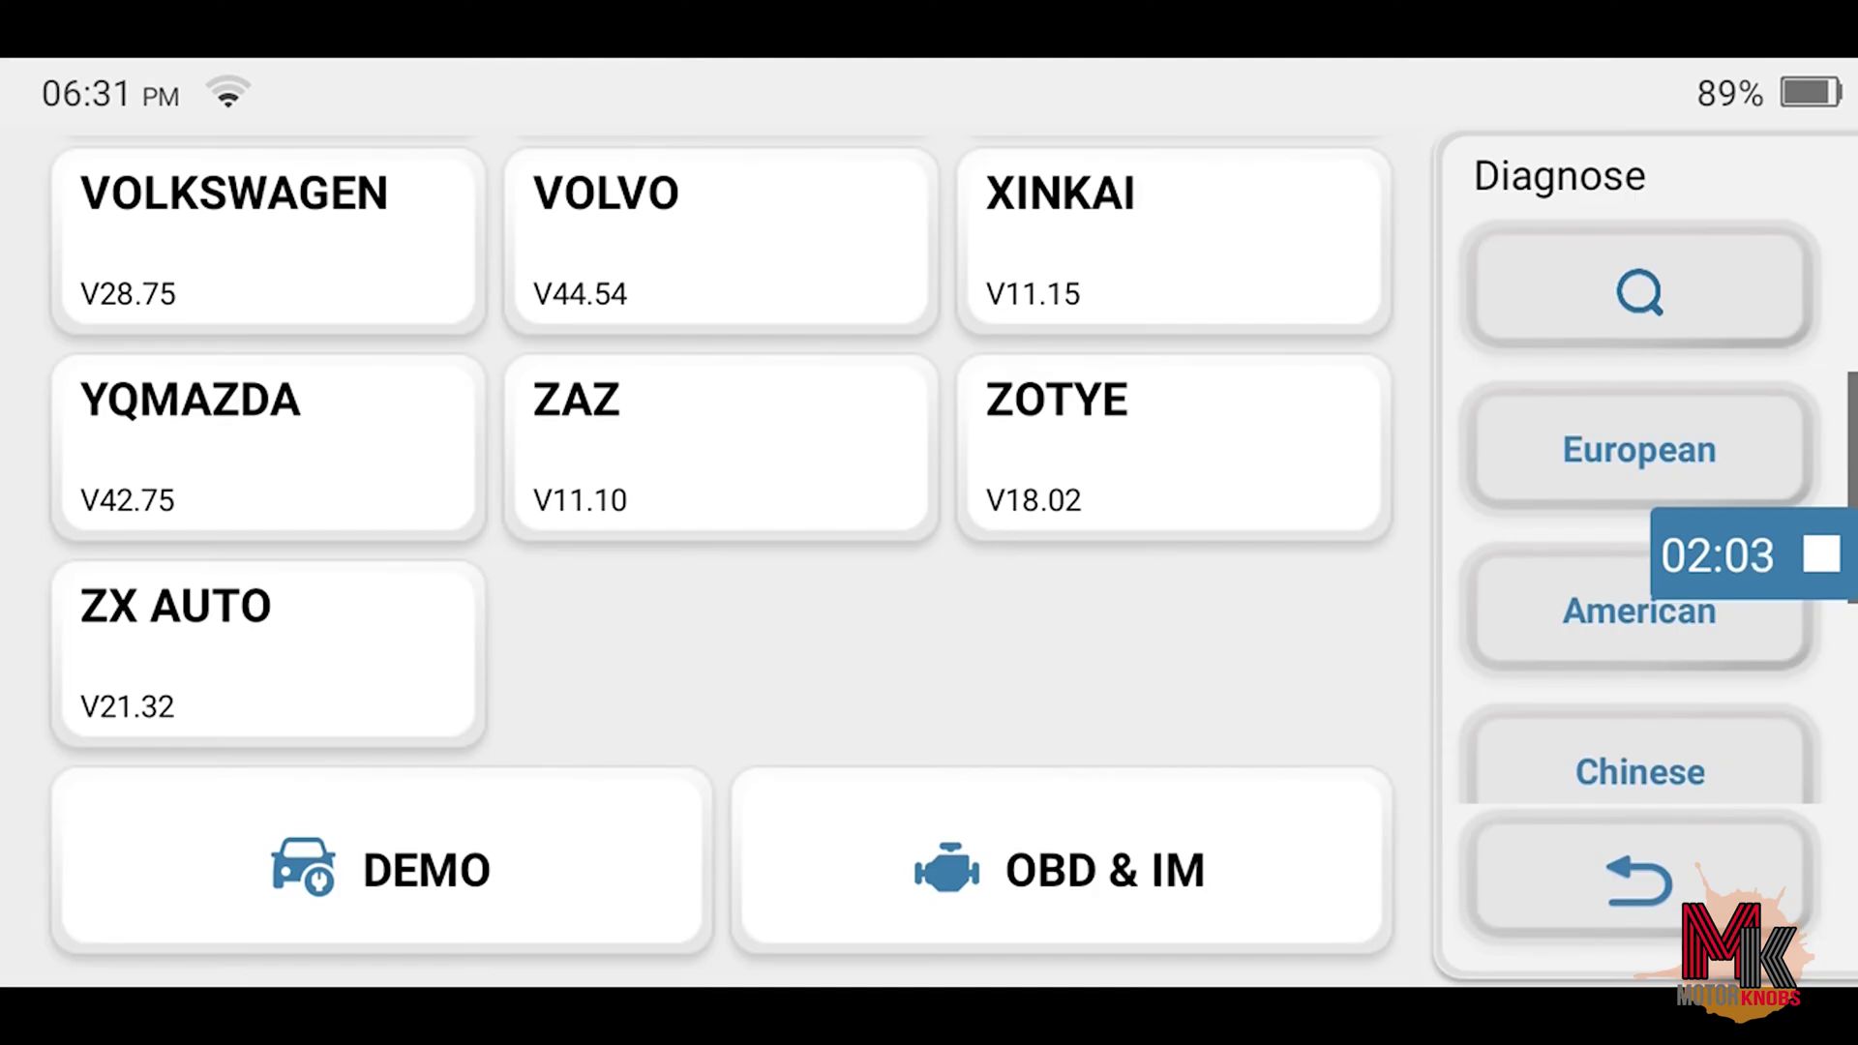
click(1638, 881)
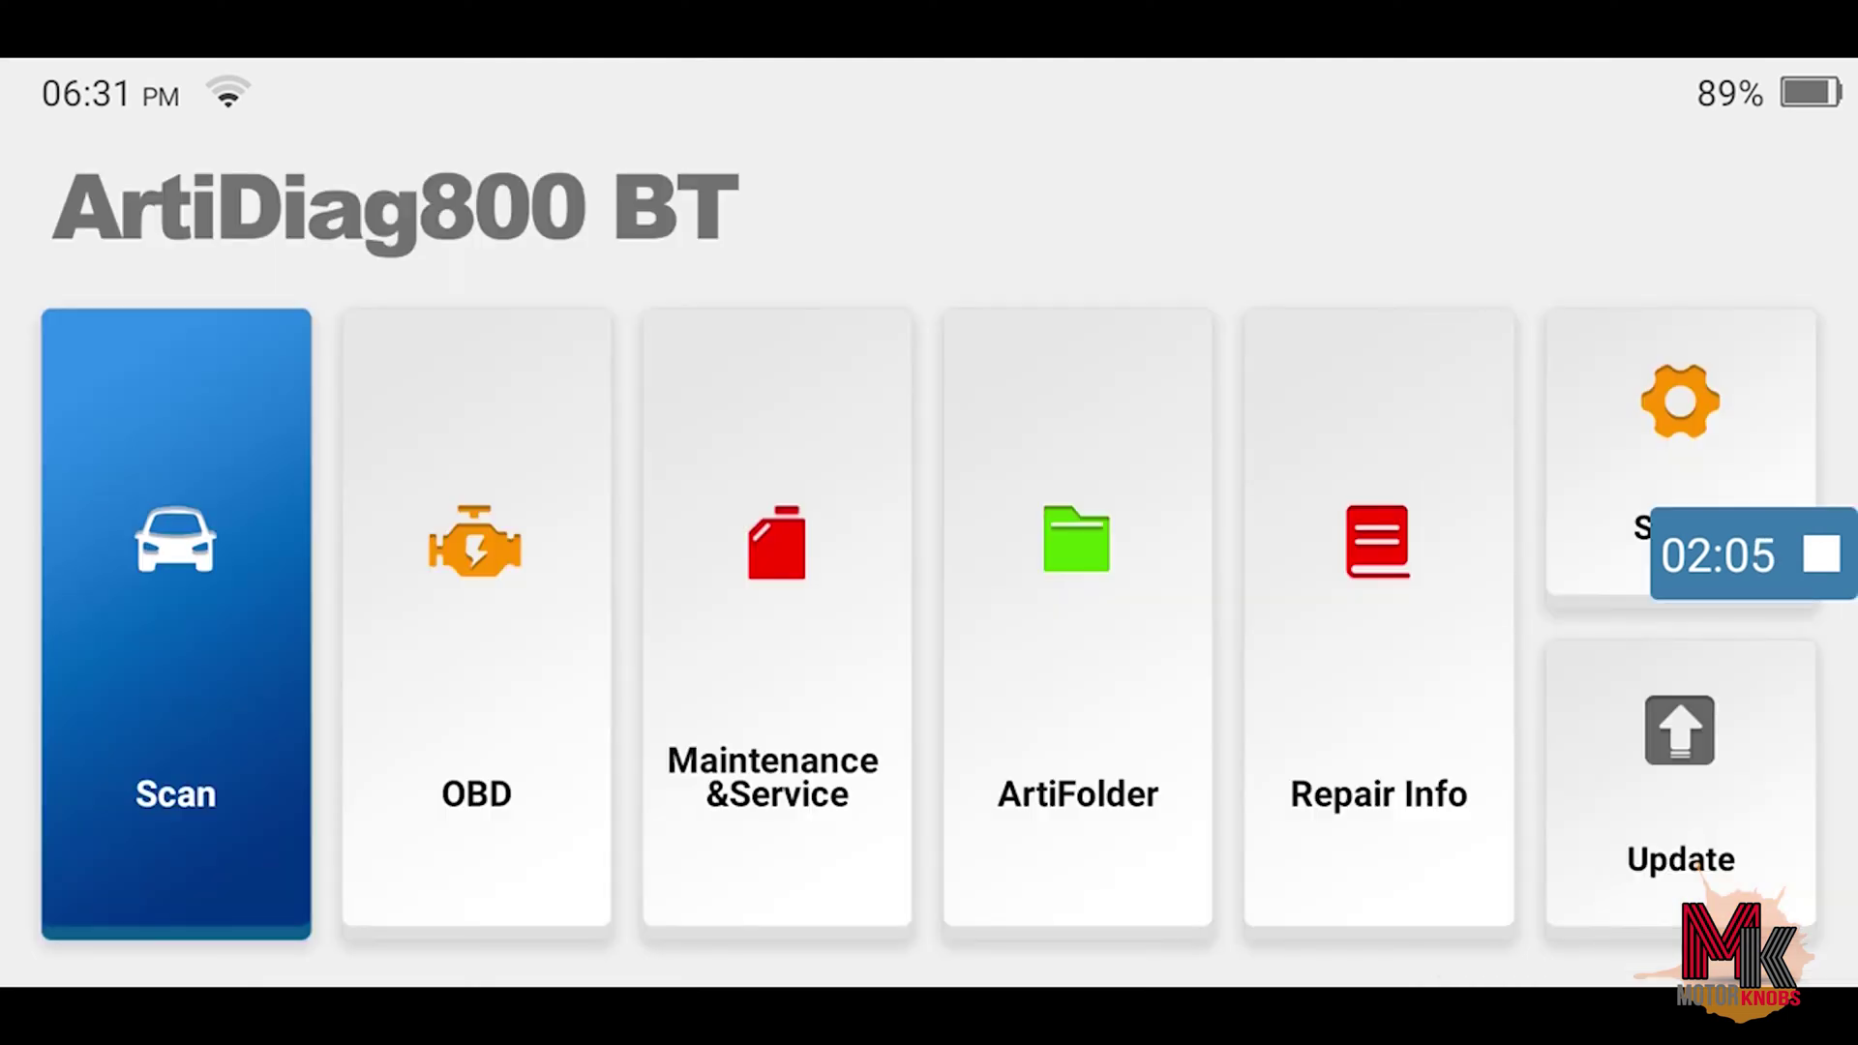
Open Maintenance & Service and browse its functions from AIRFUEL down to WINDOW
click(776, 619)
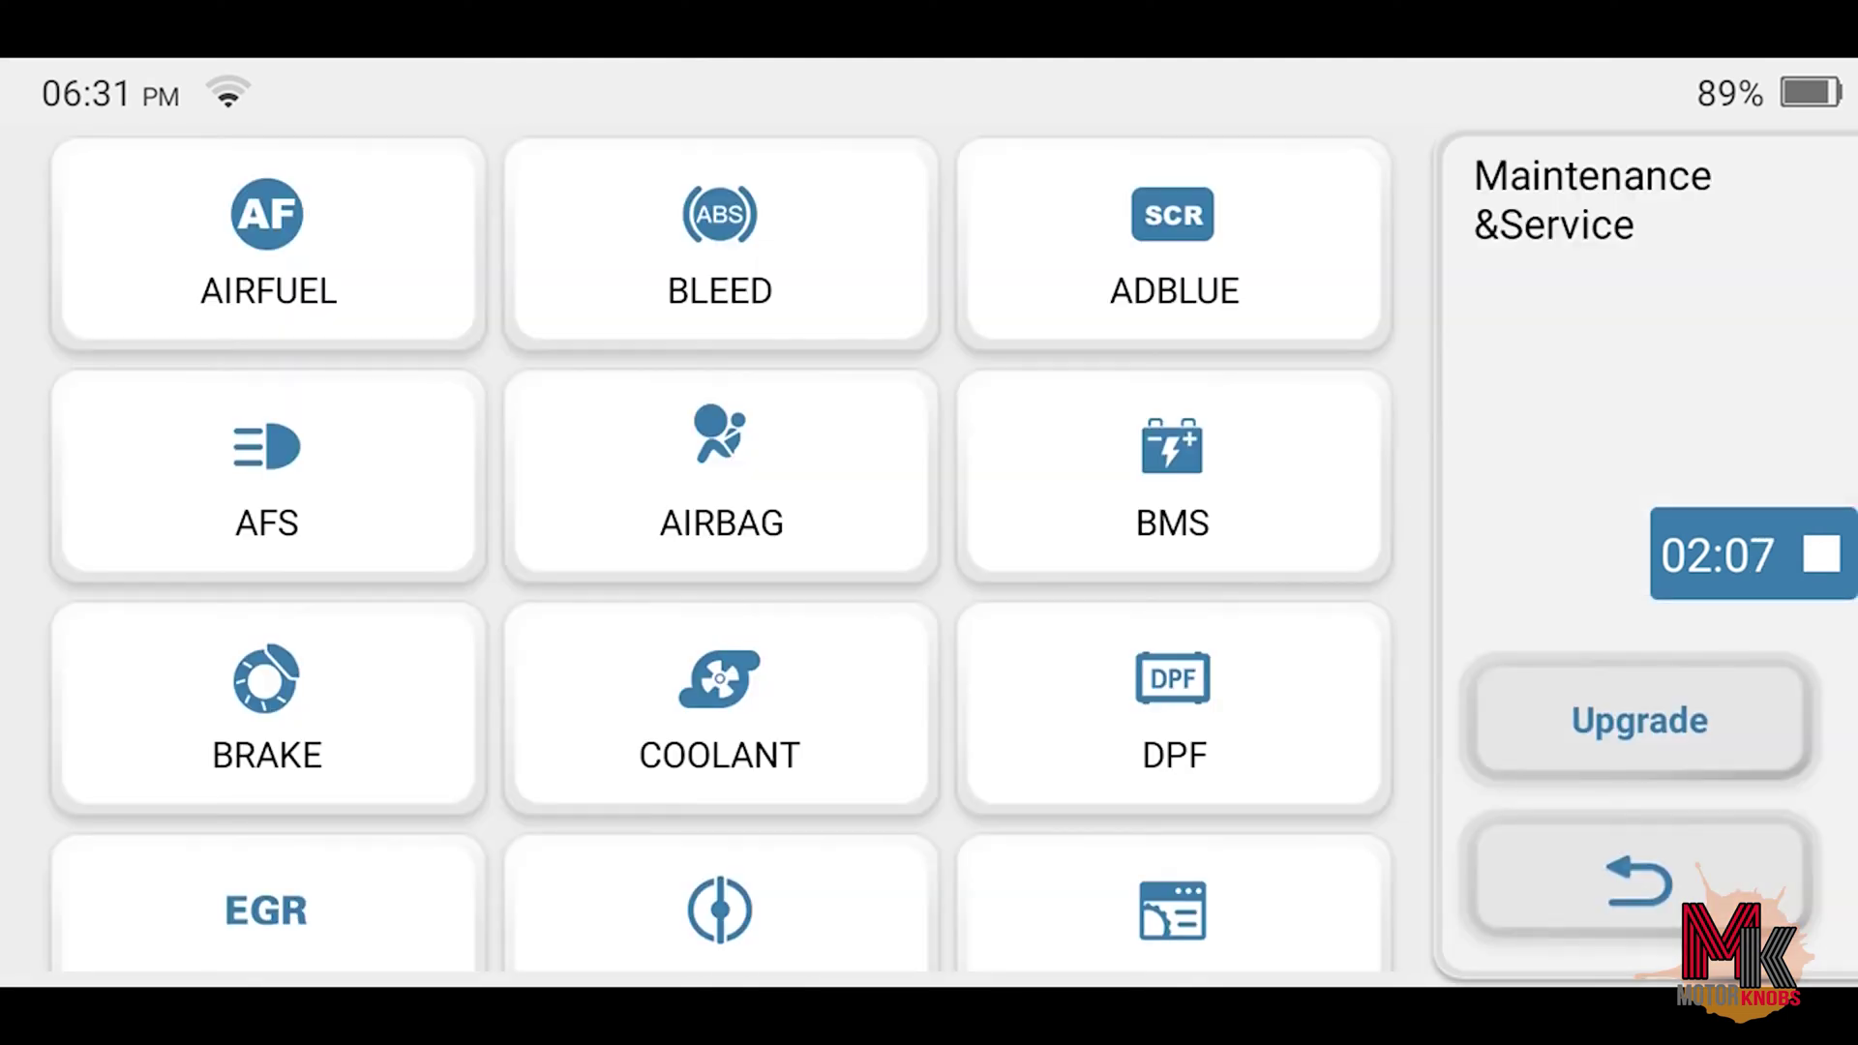
scroll(721, 552, down, 5)
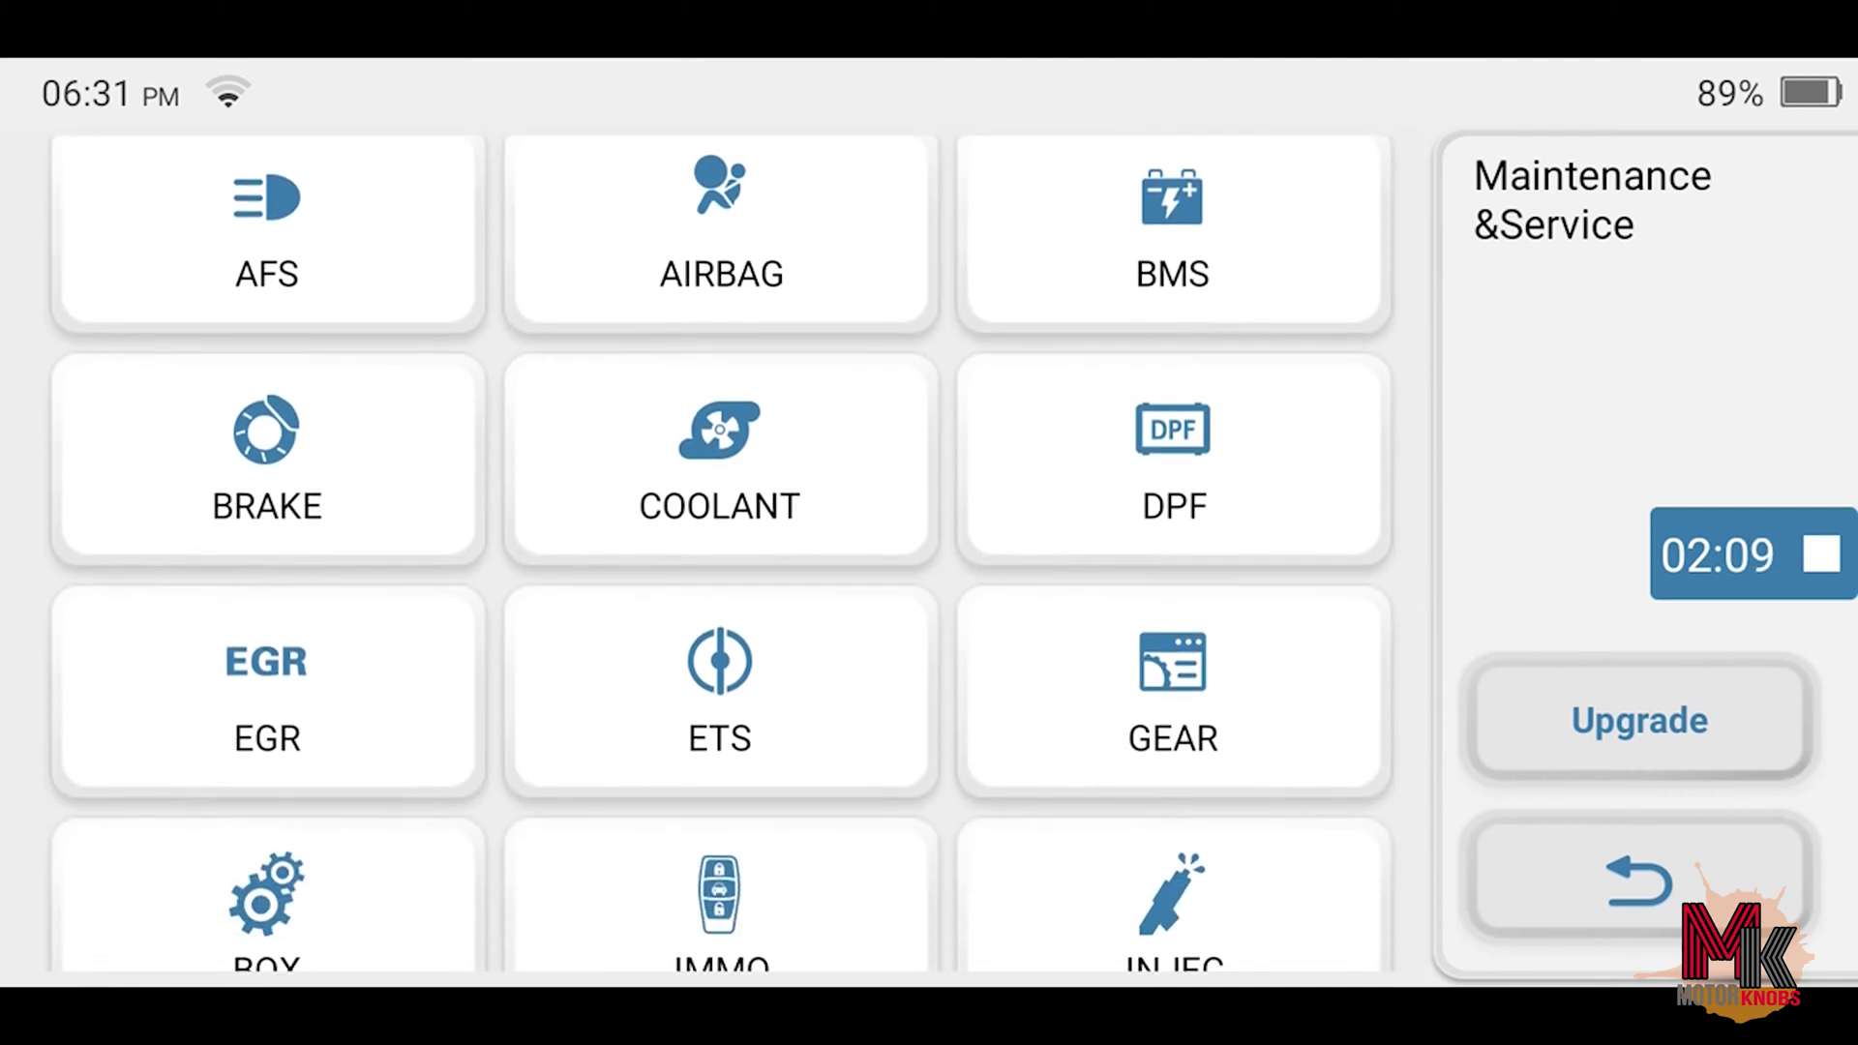
scroll(721, 551, down, 3)
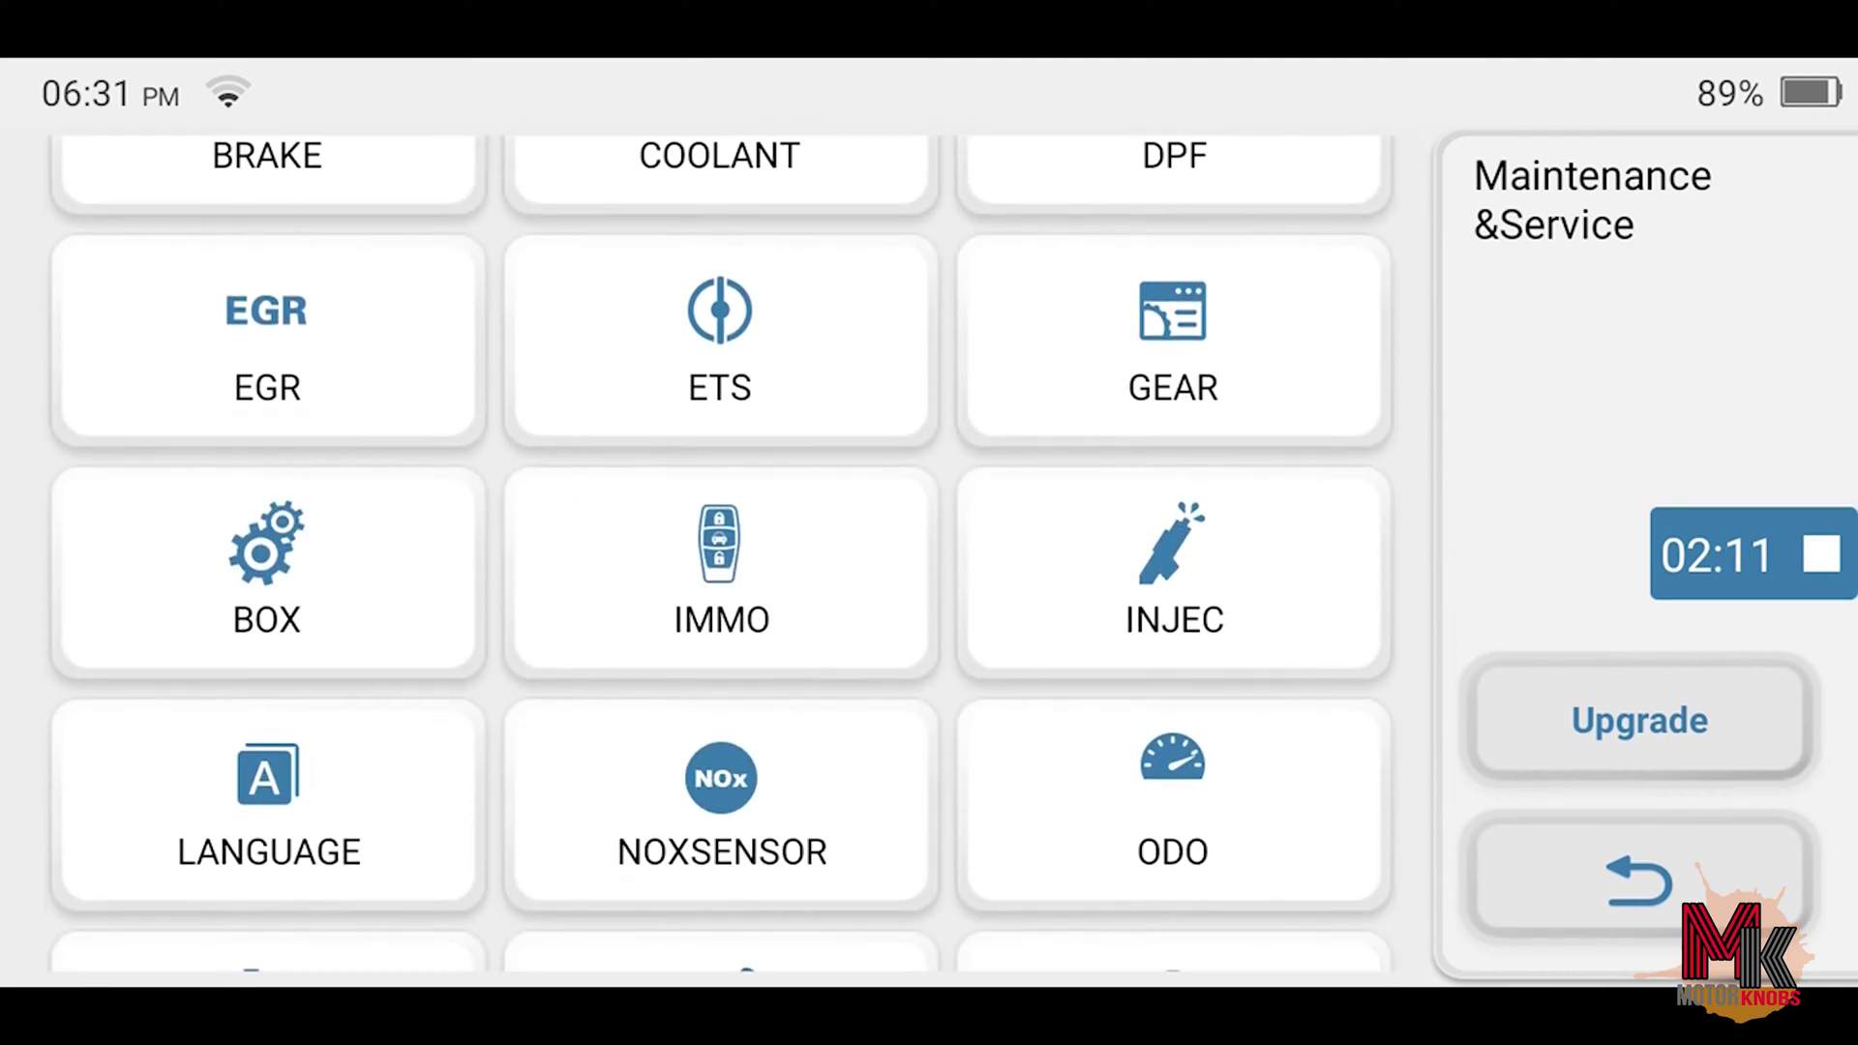
scroll(721, 551, down, 5)
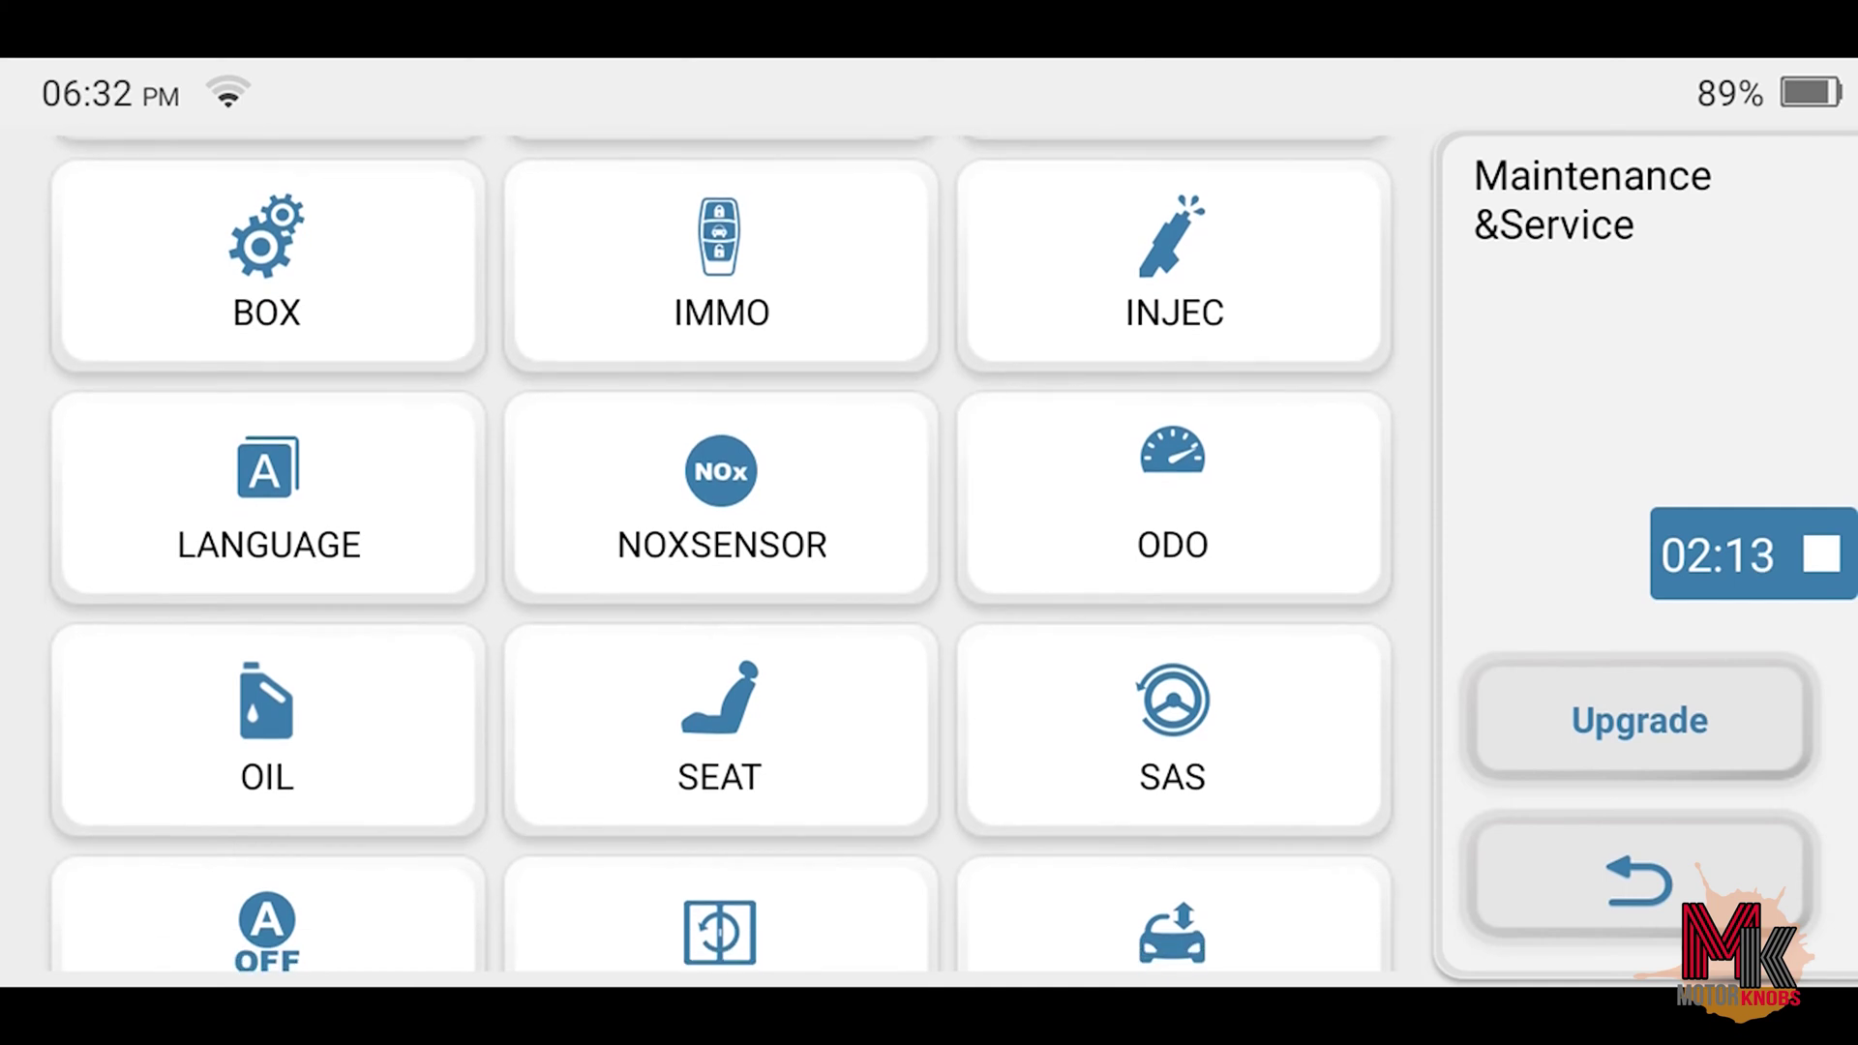
scroll(721, 551, down, 5)
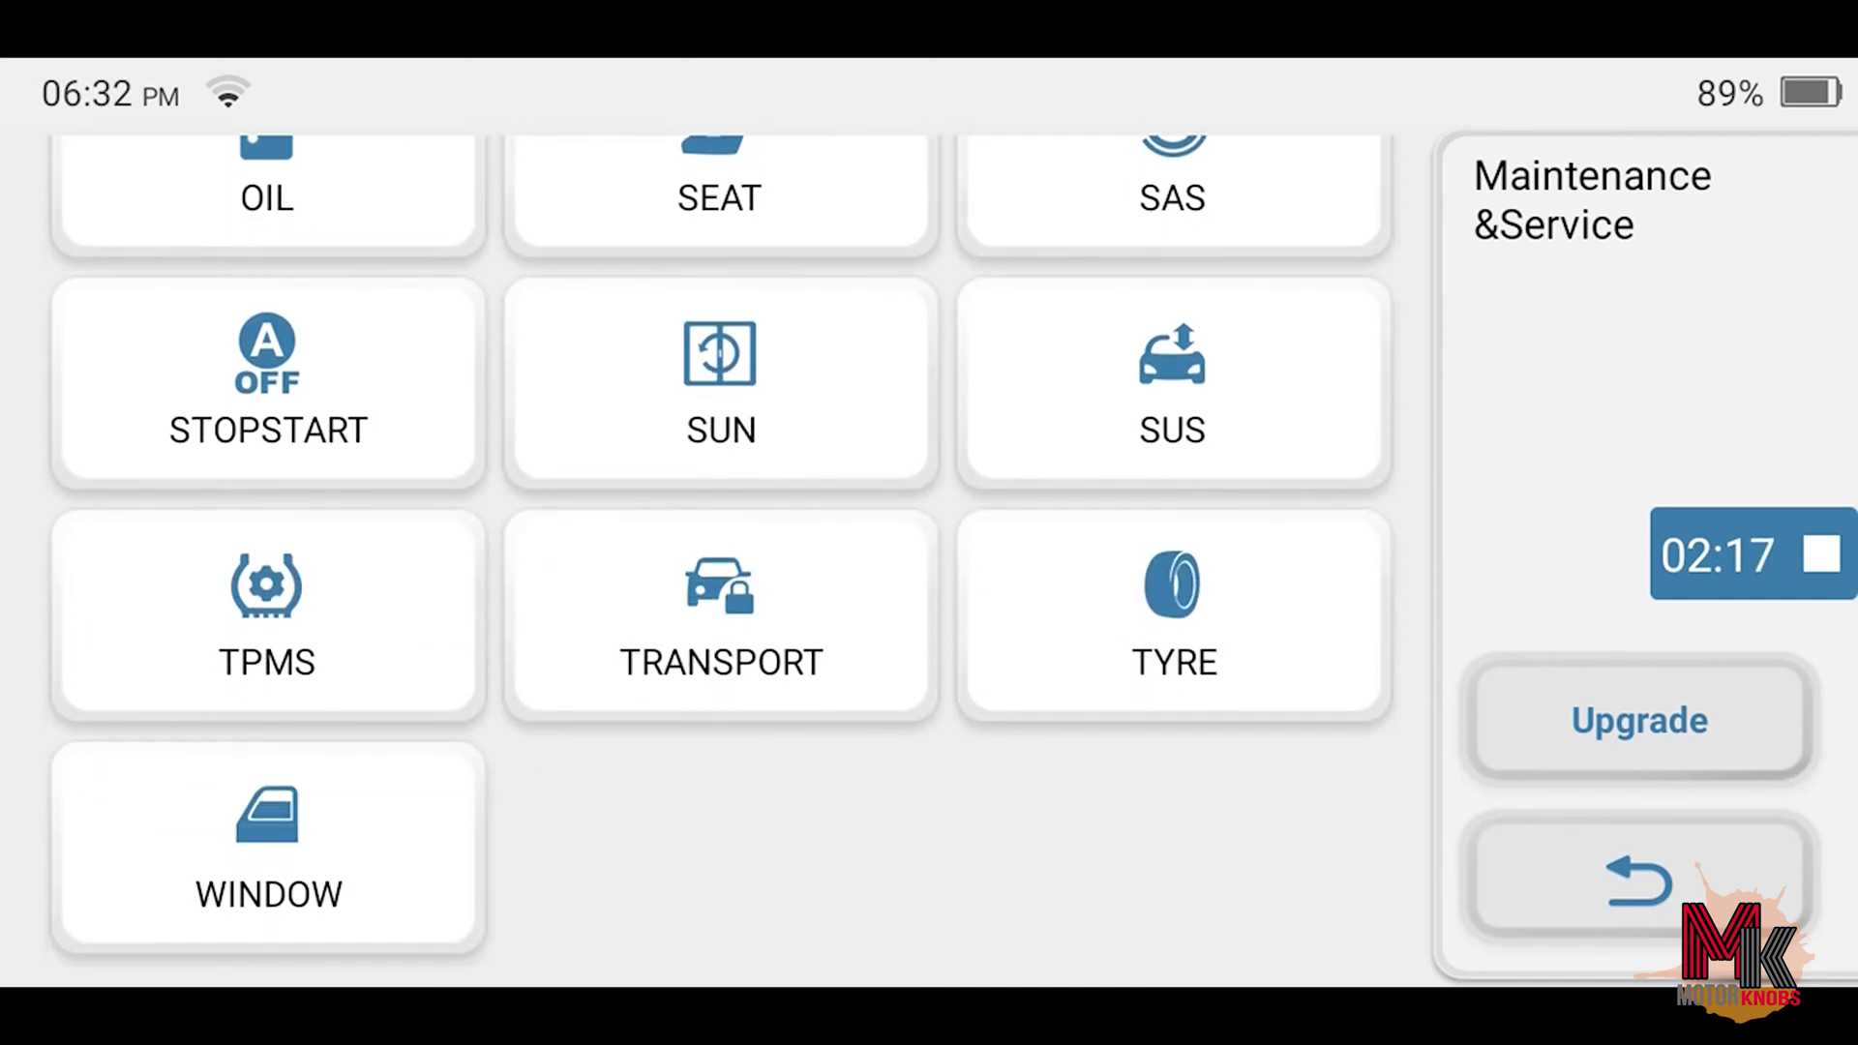
Go home, then view the OBD Fault Code Library under Repair Info
click(1638, 876)
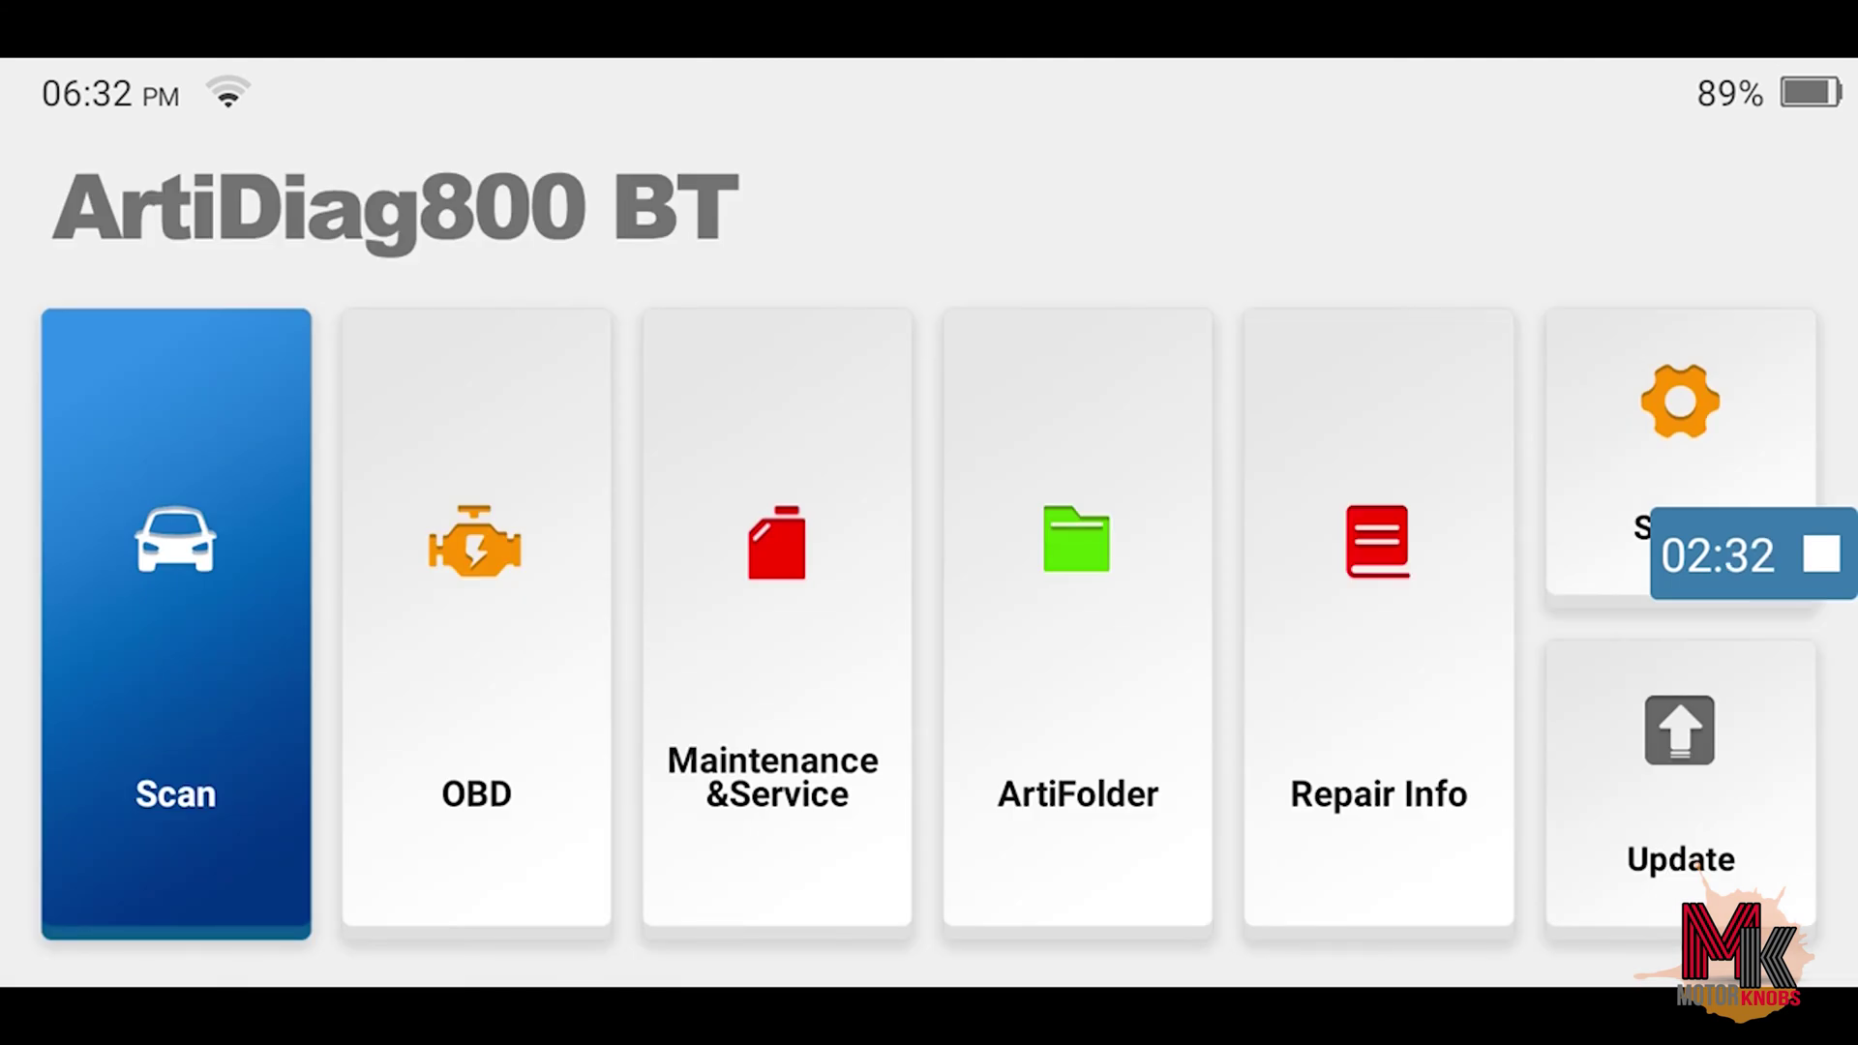
click(1378, 619)
click(369, 363)
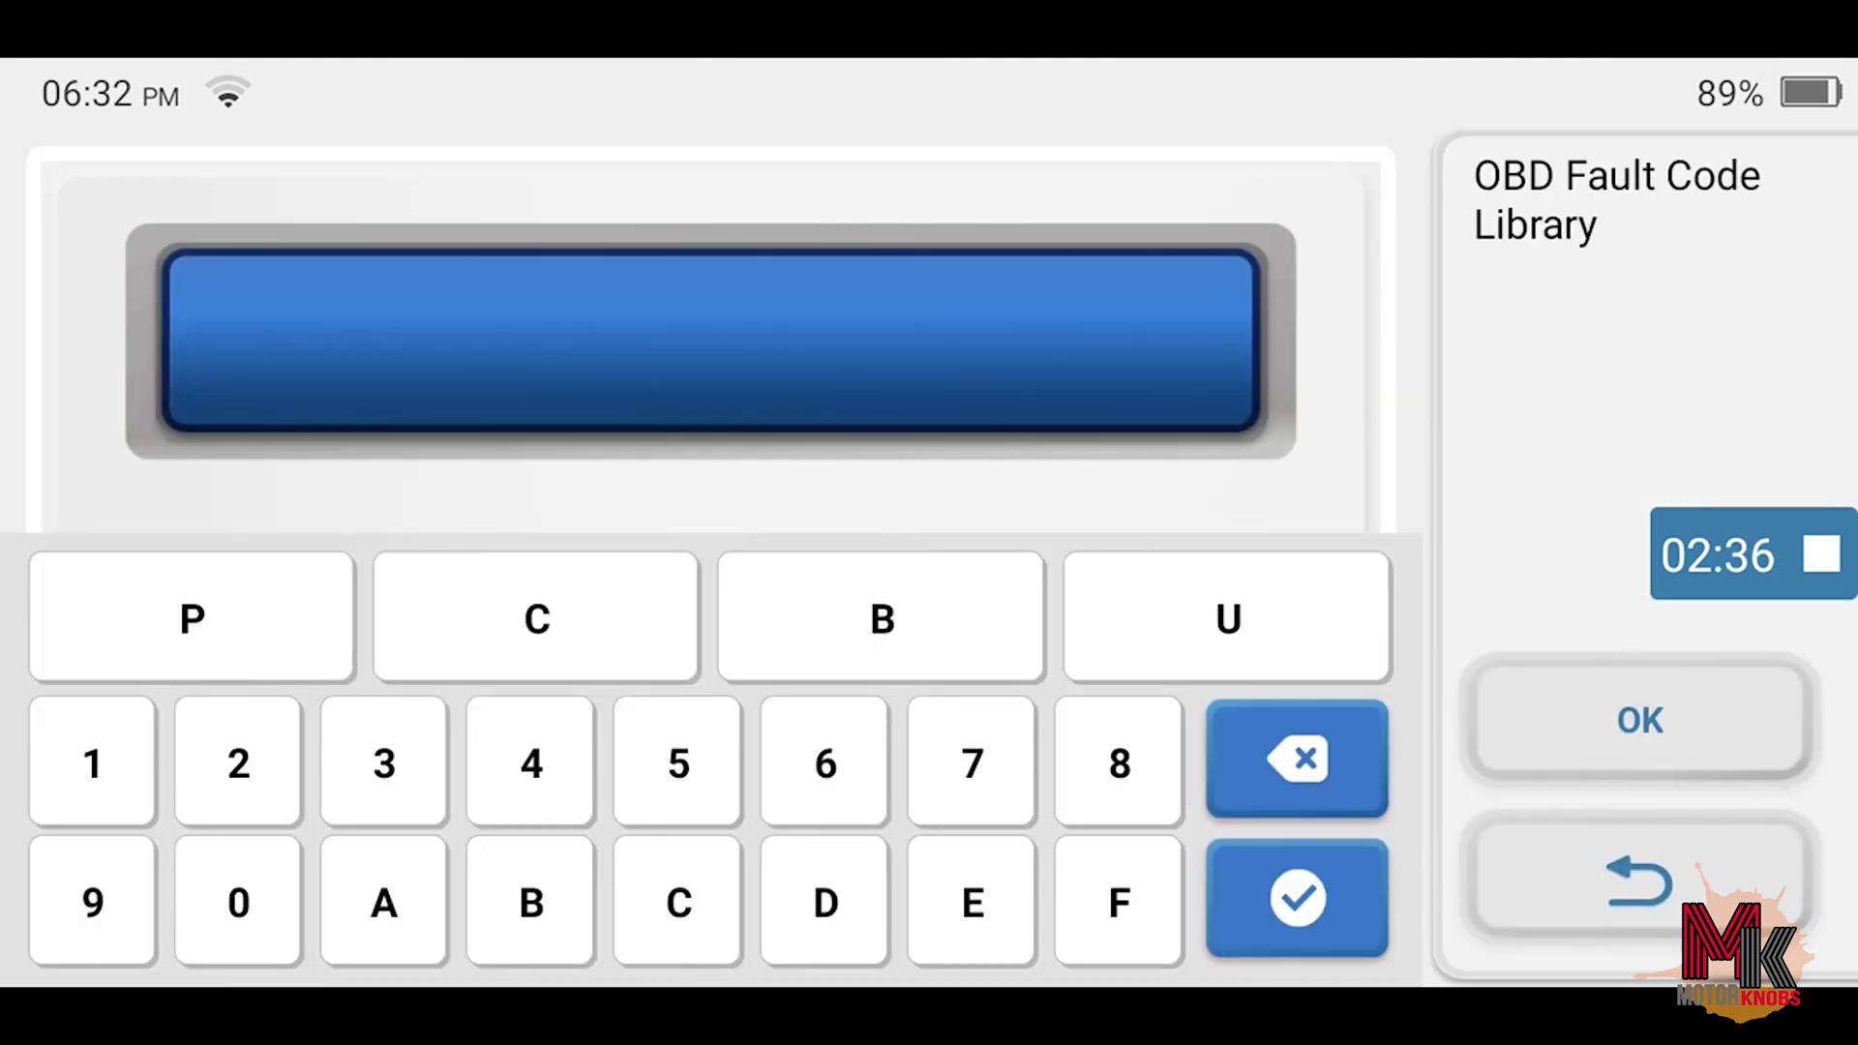
click(1638, 879)
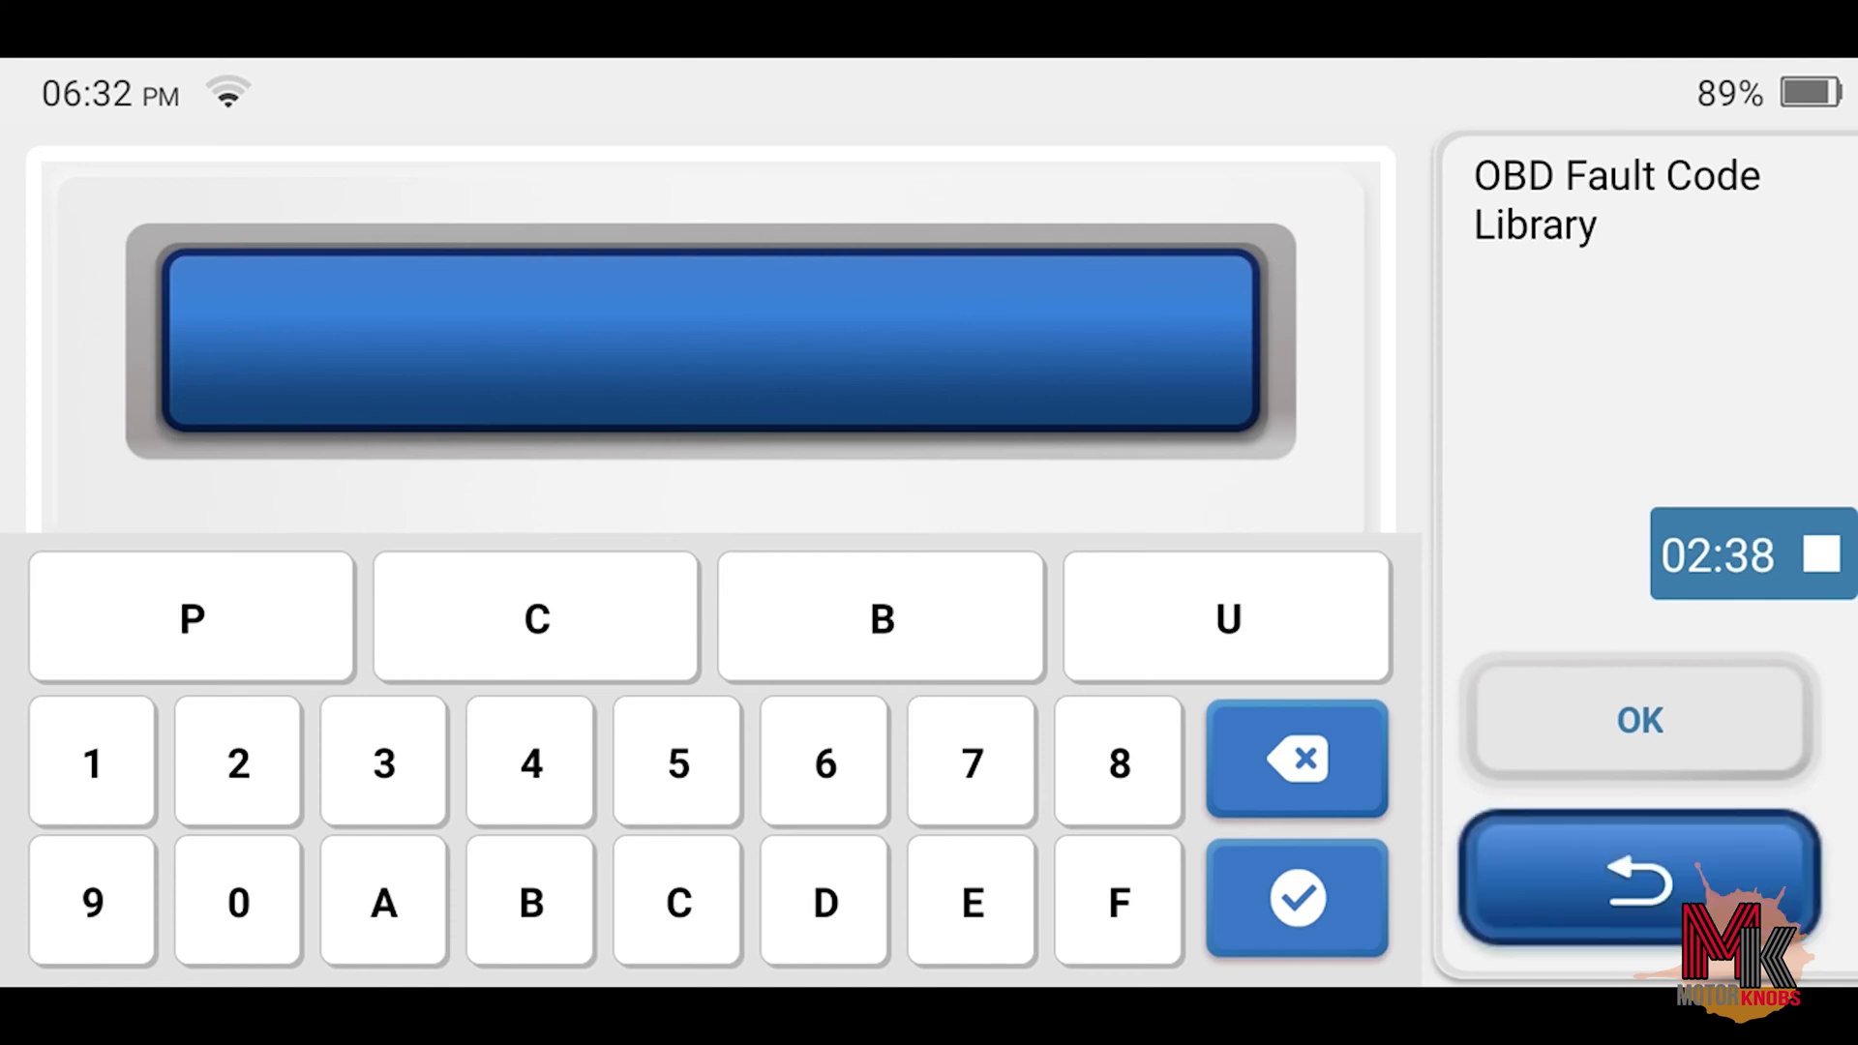
View the Repair Info Coverage List, then return to the home screen
click(1069, 364)
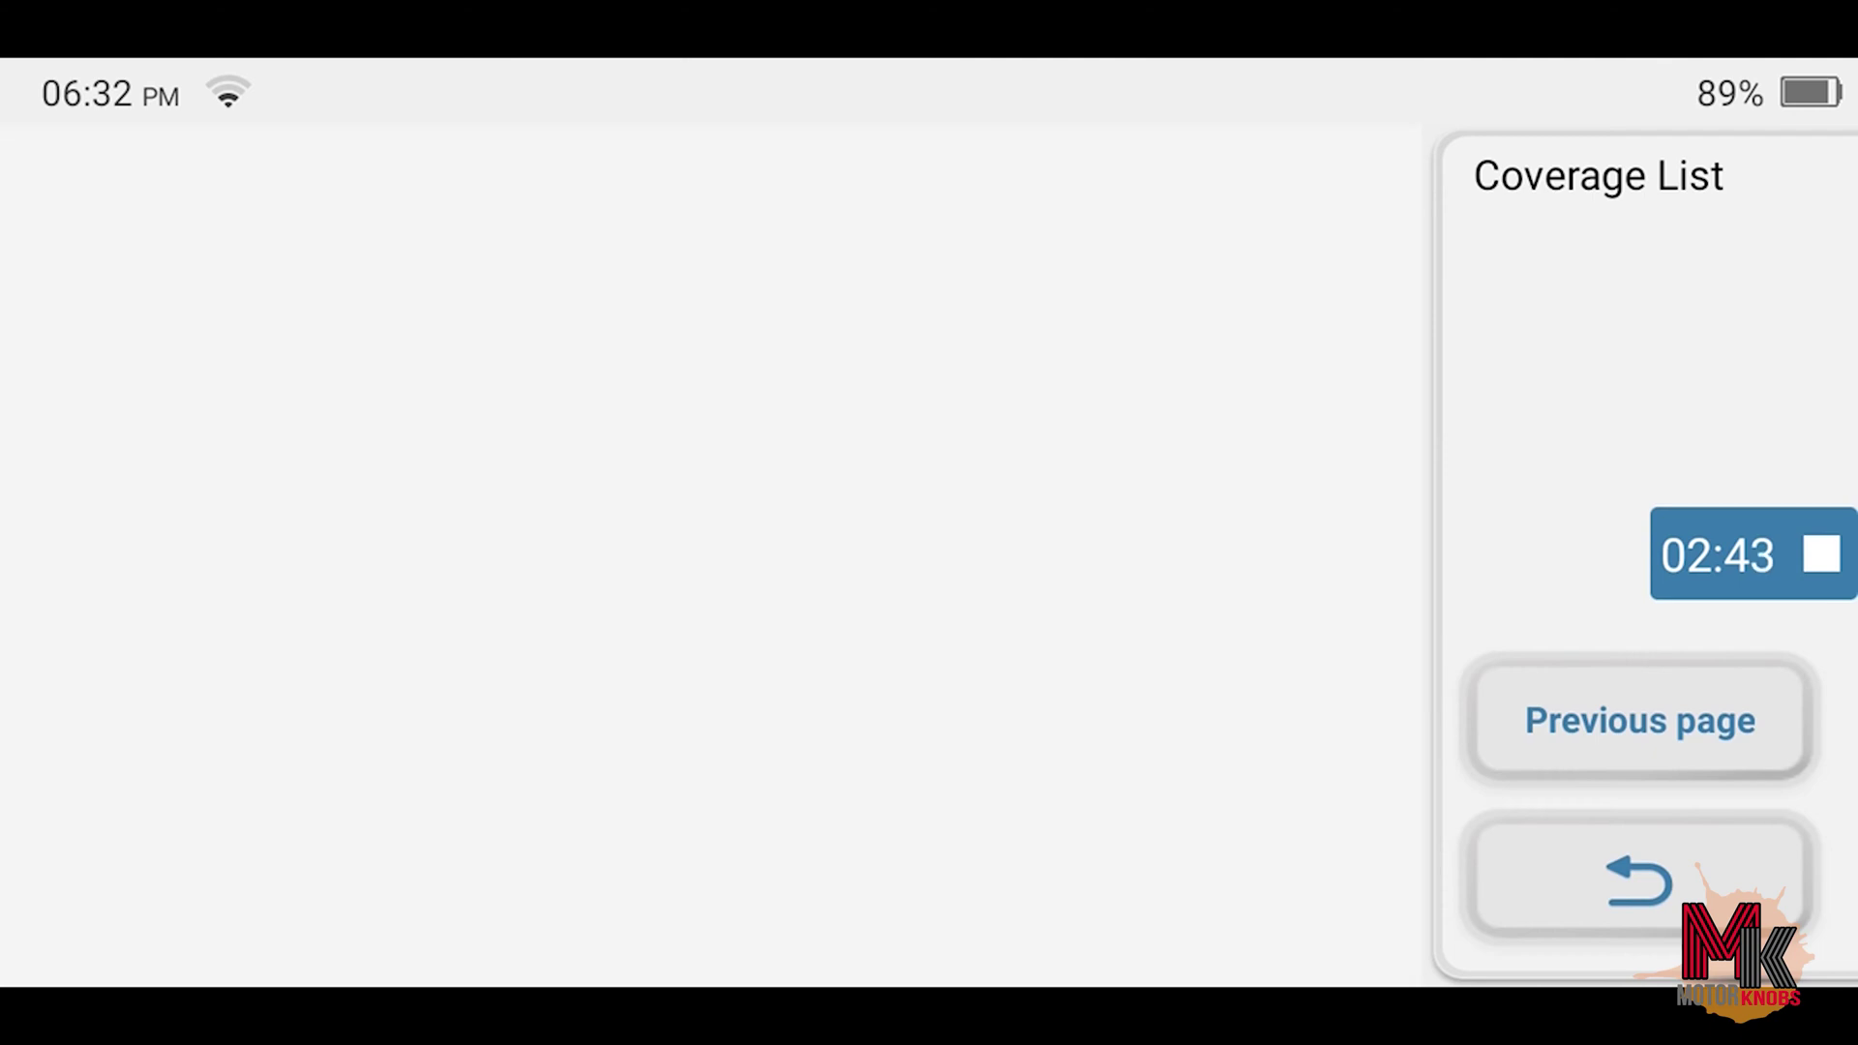
click(1638, 878)
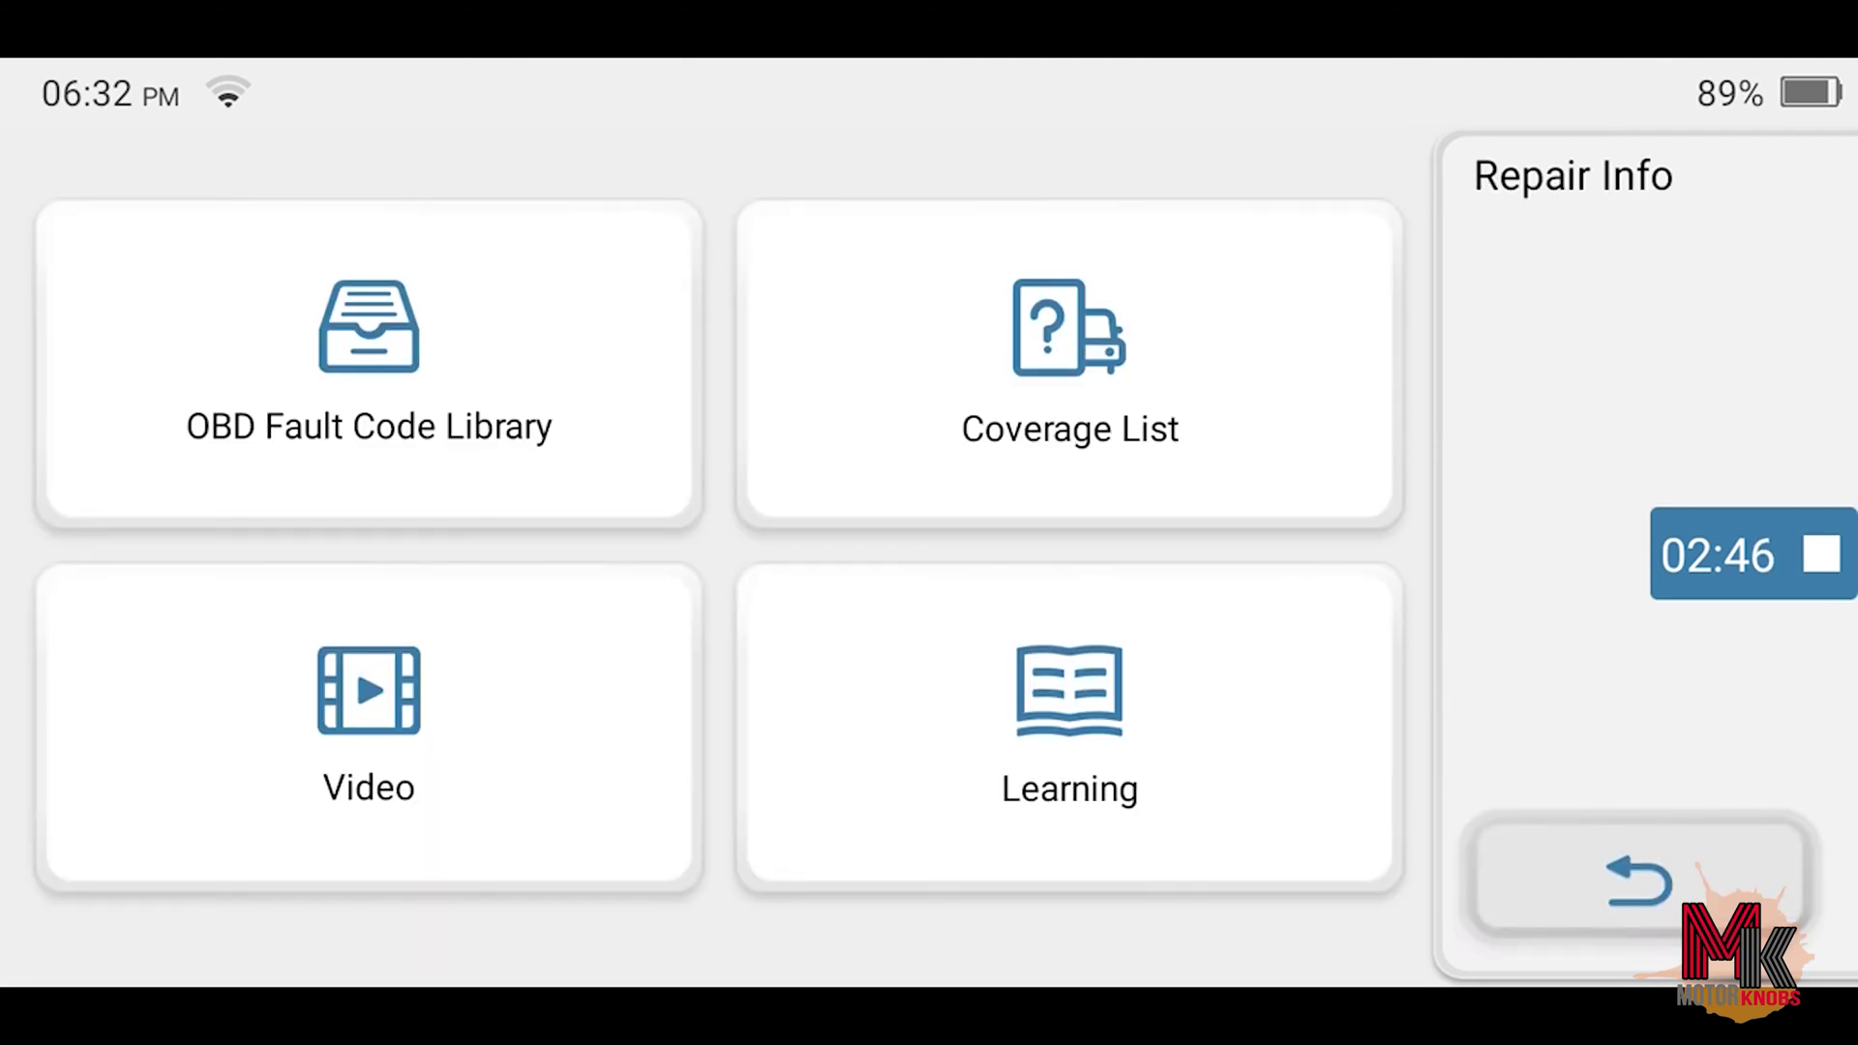
click(1638, 878)
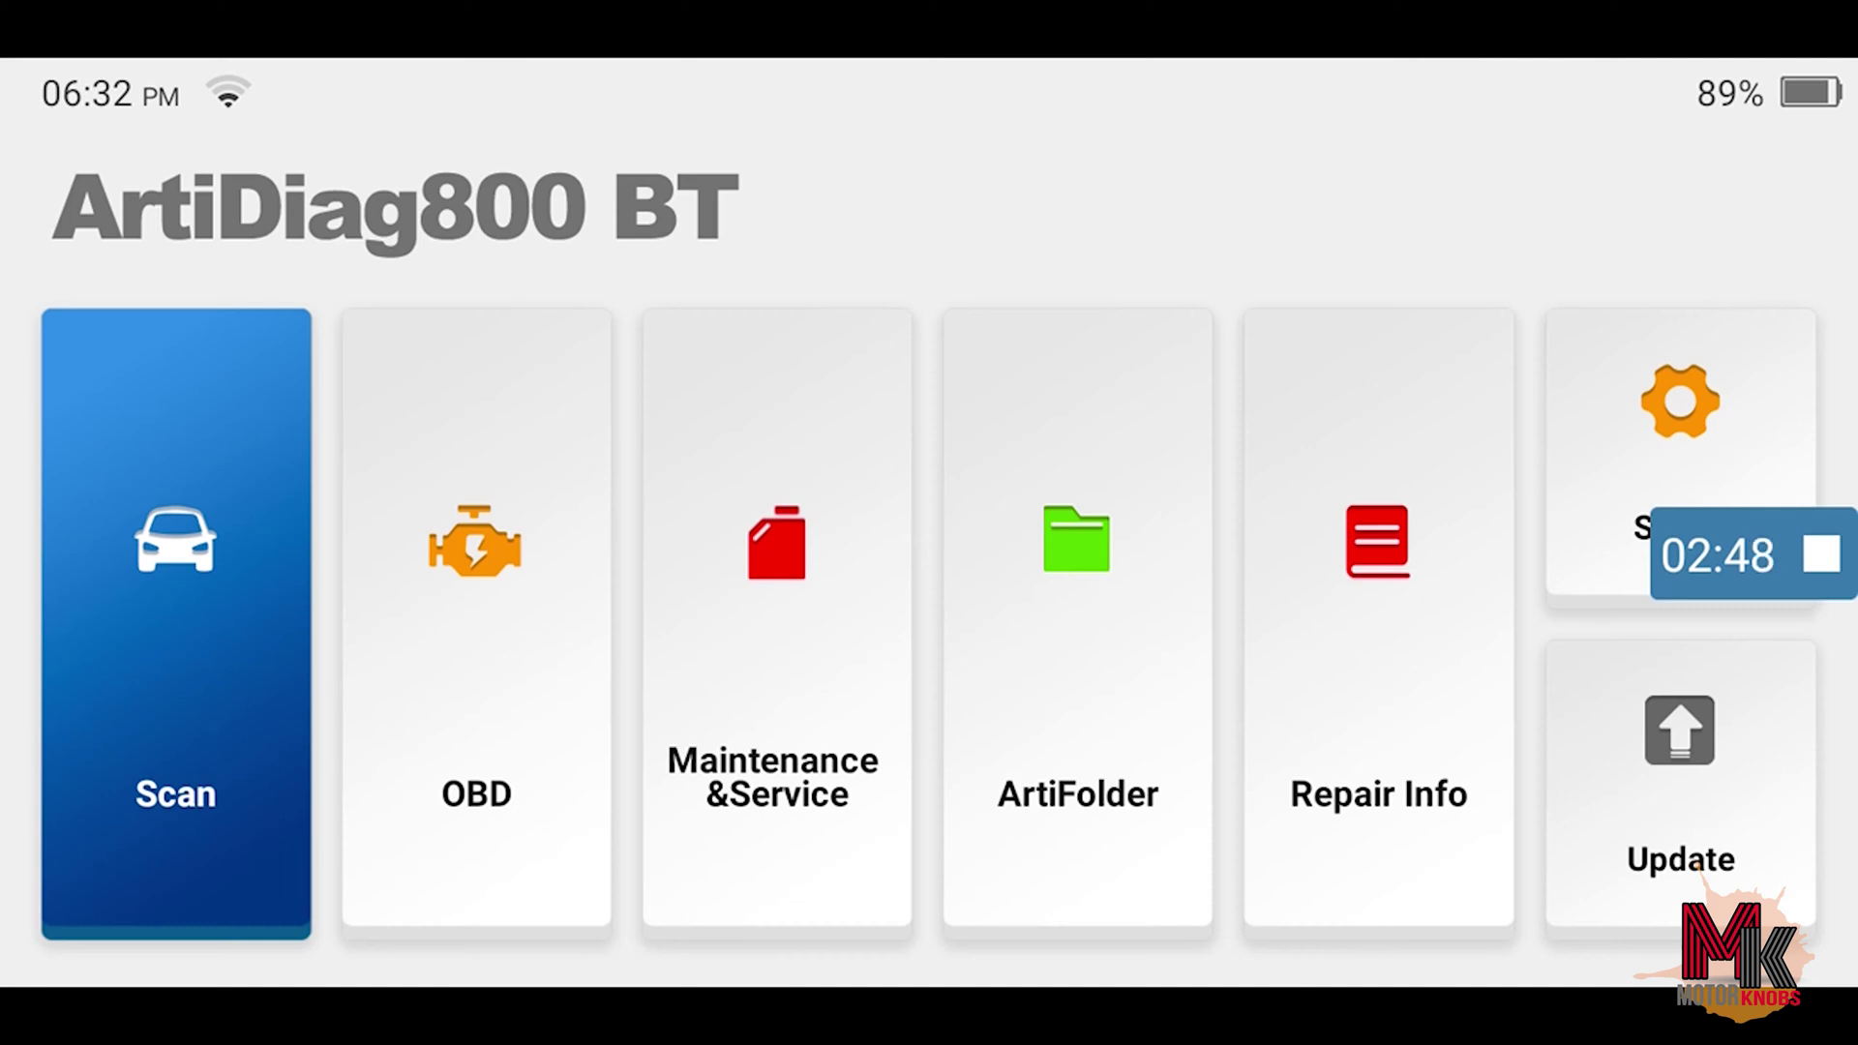
Open ArtiFolder and the Demo vehicle's saved records
click(1077, 581)
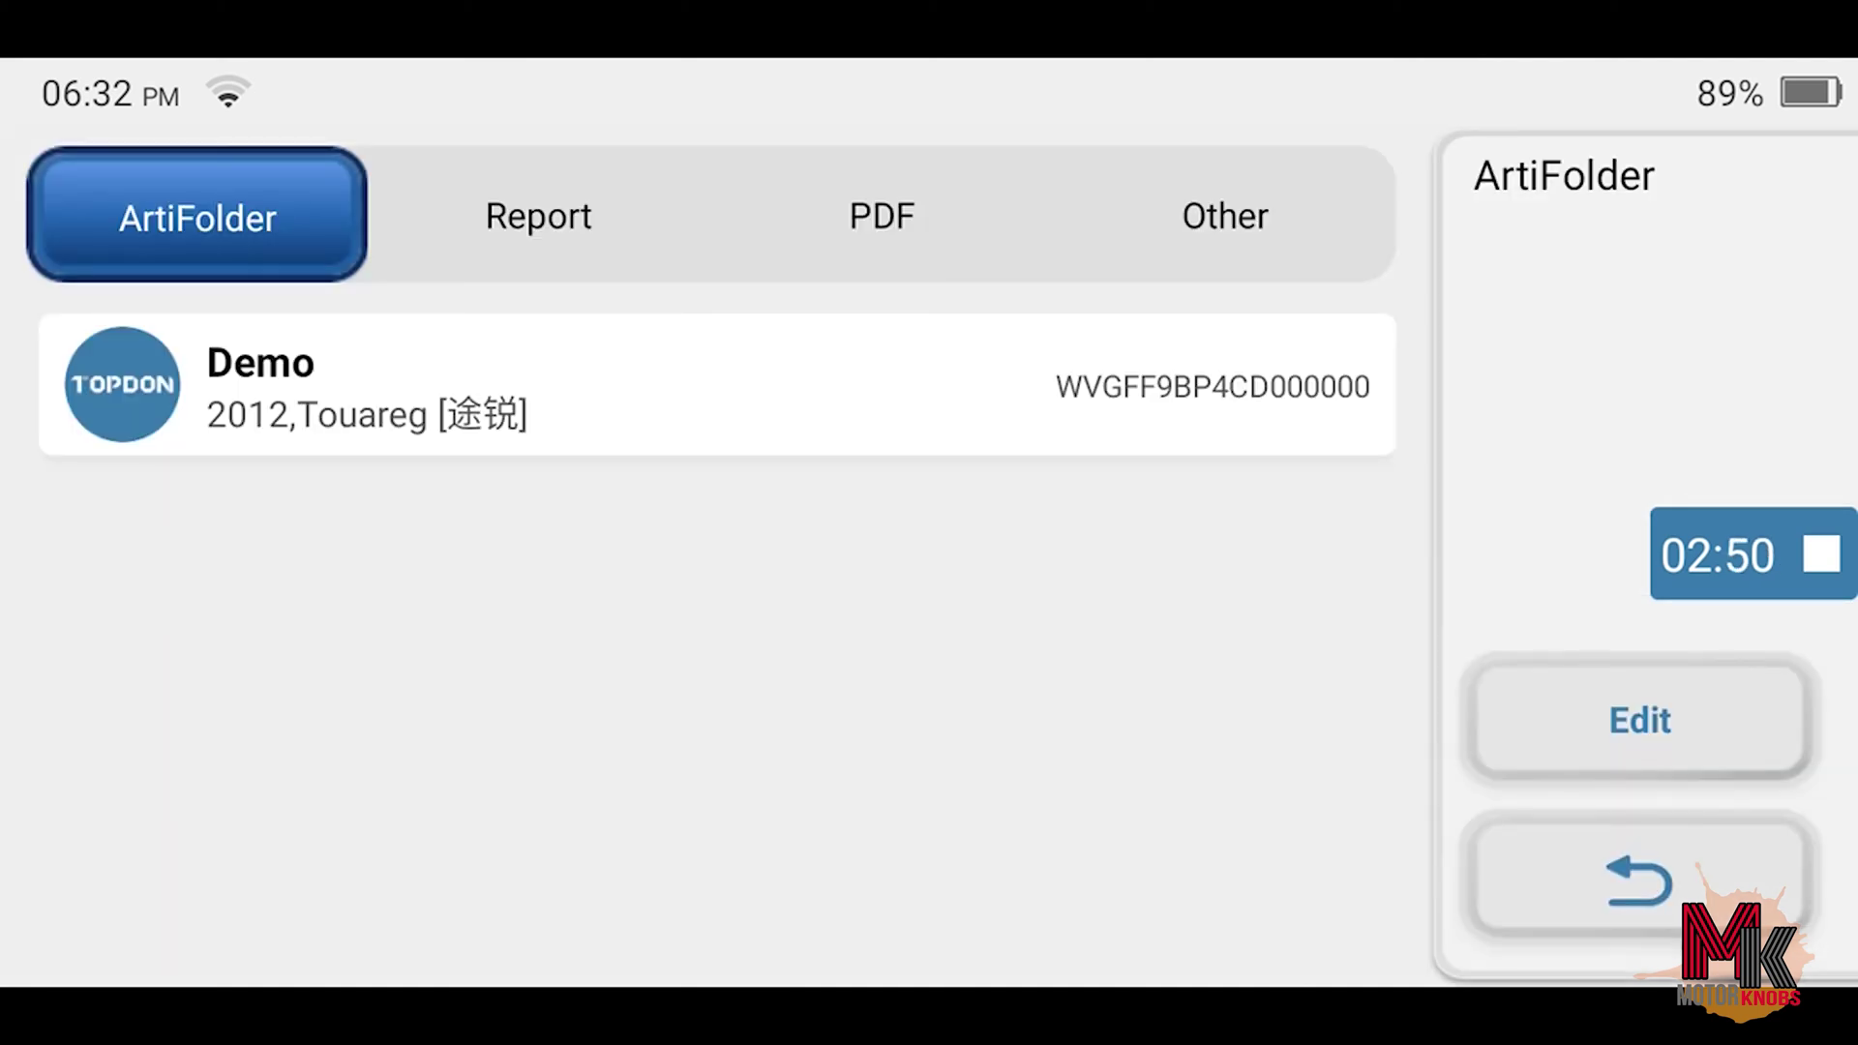
click(538, 215)
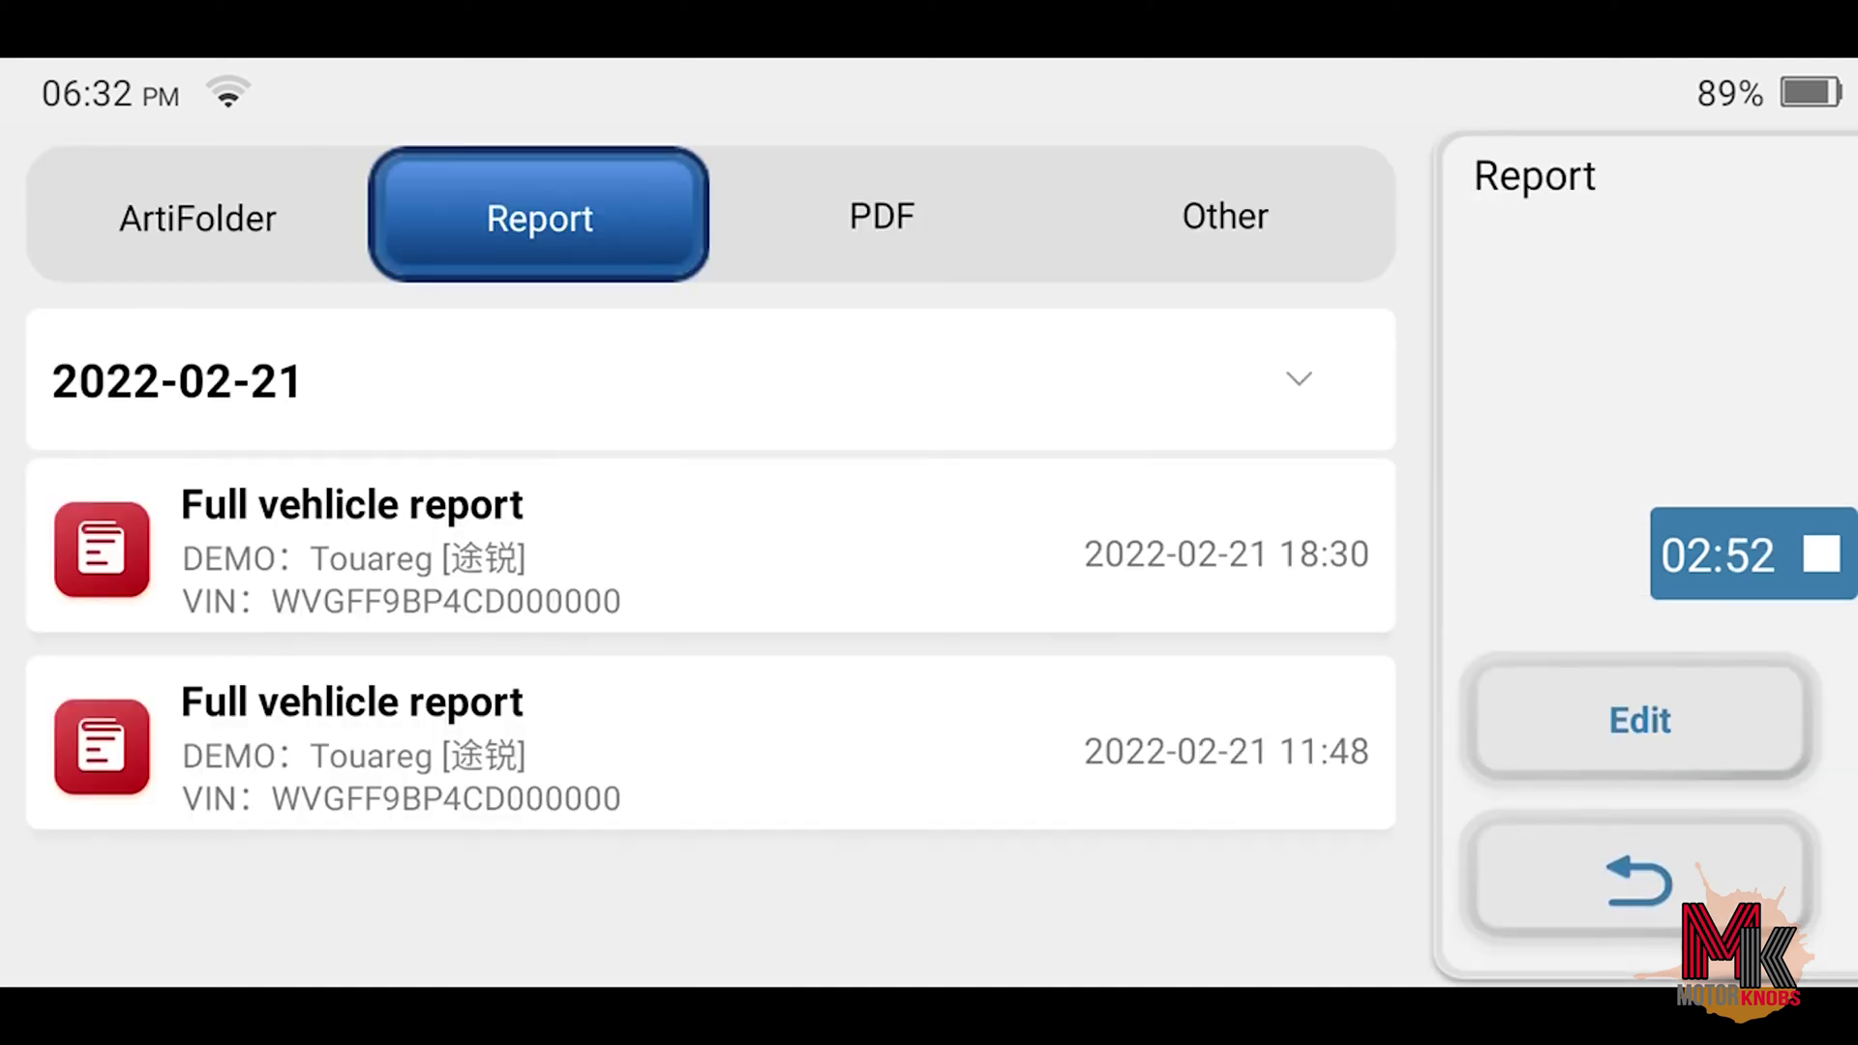
click(199, 218)
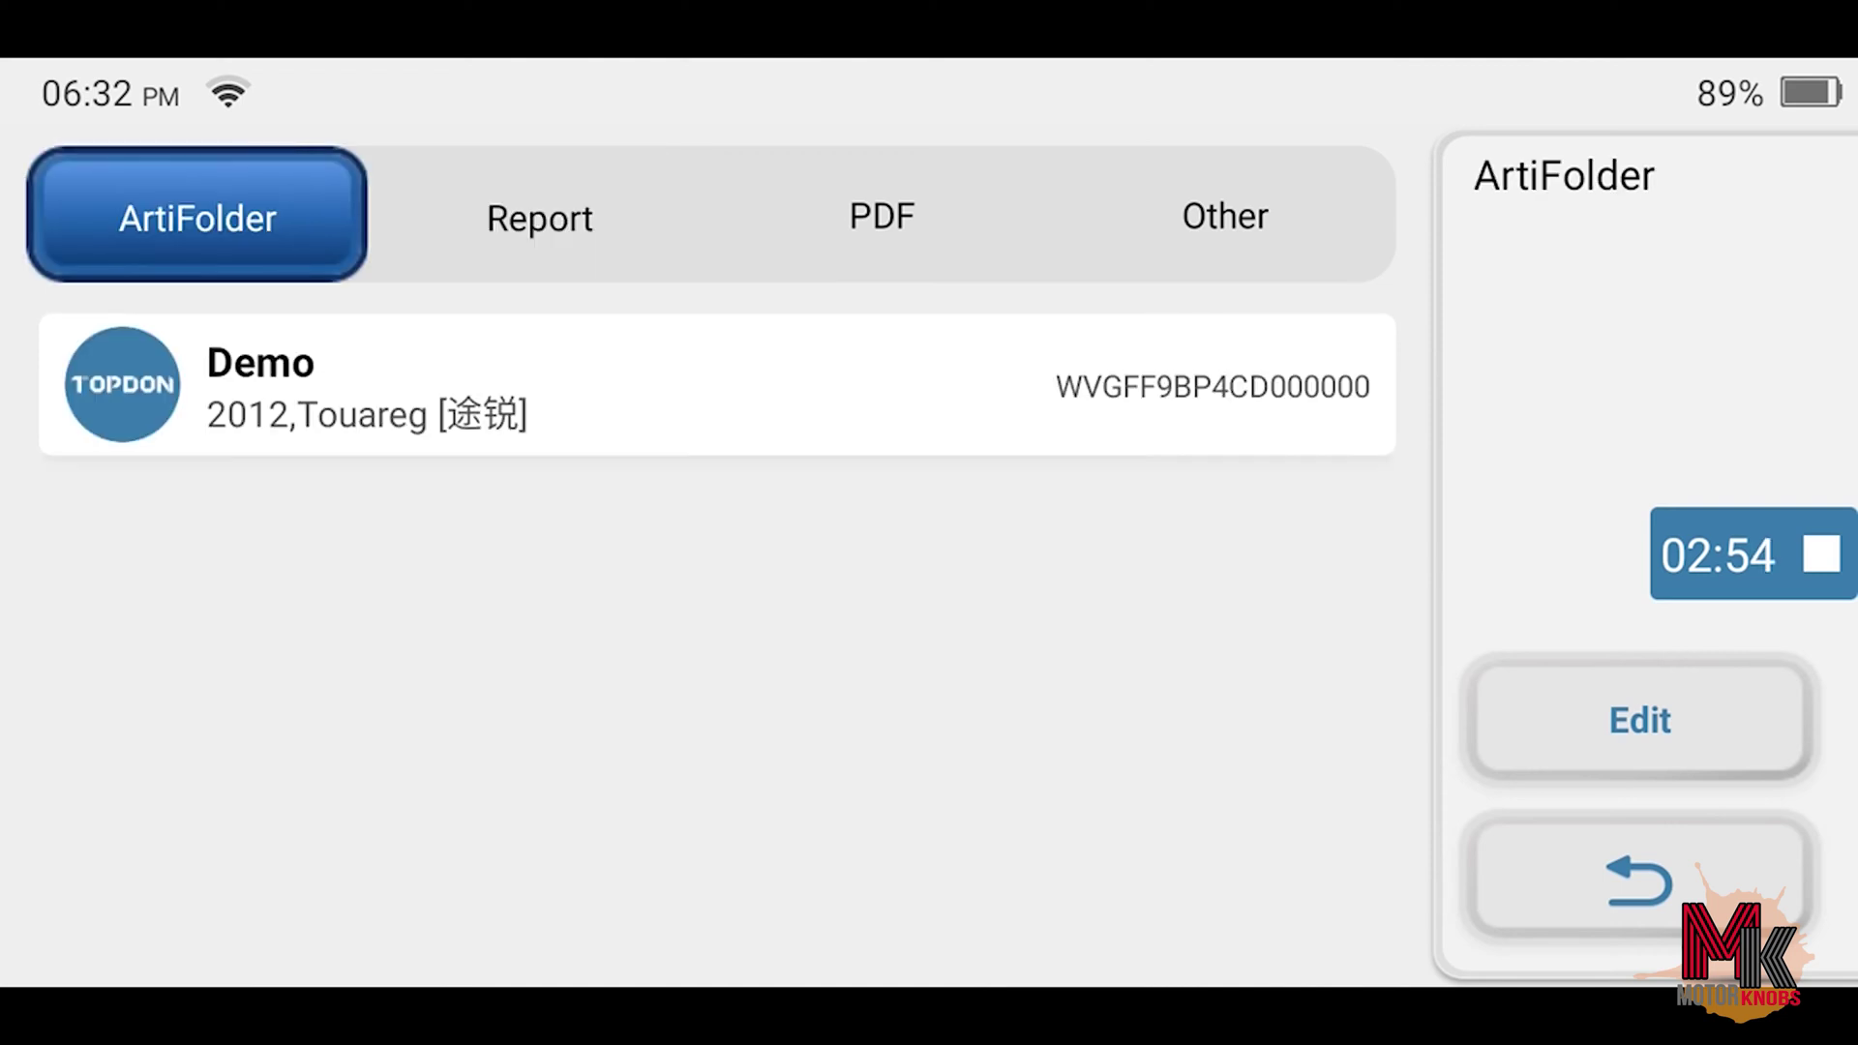
click(291, 383)
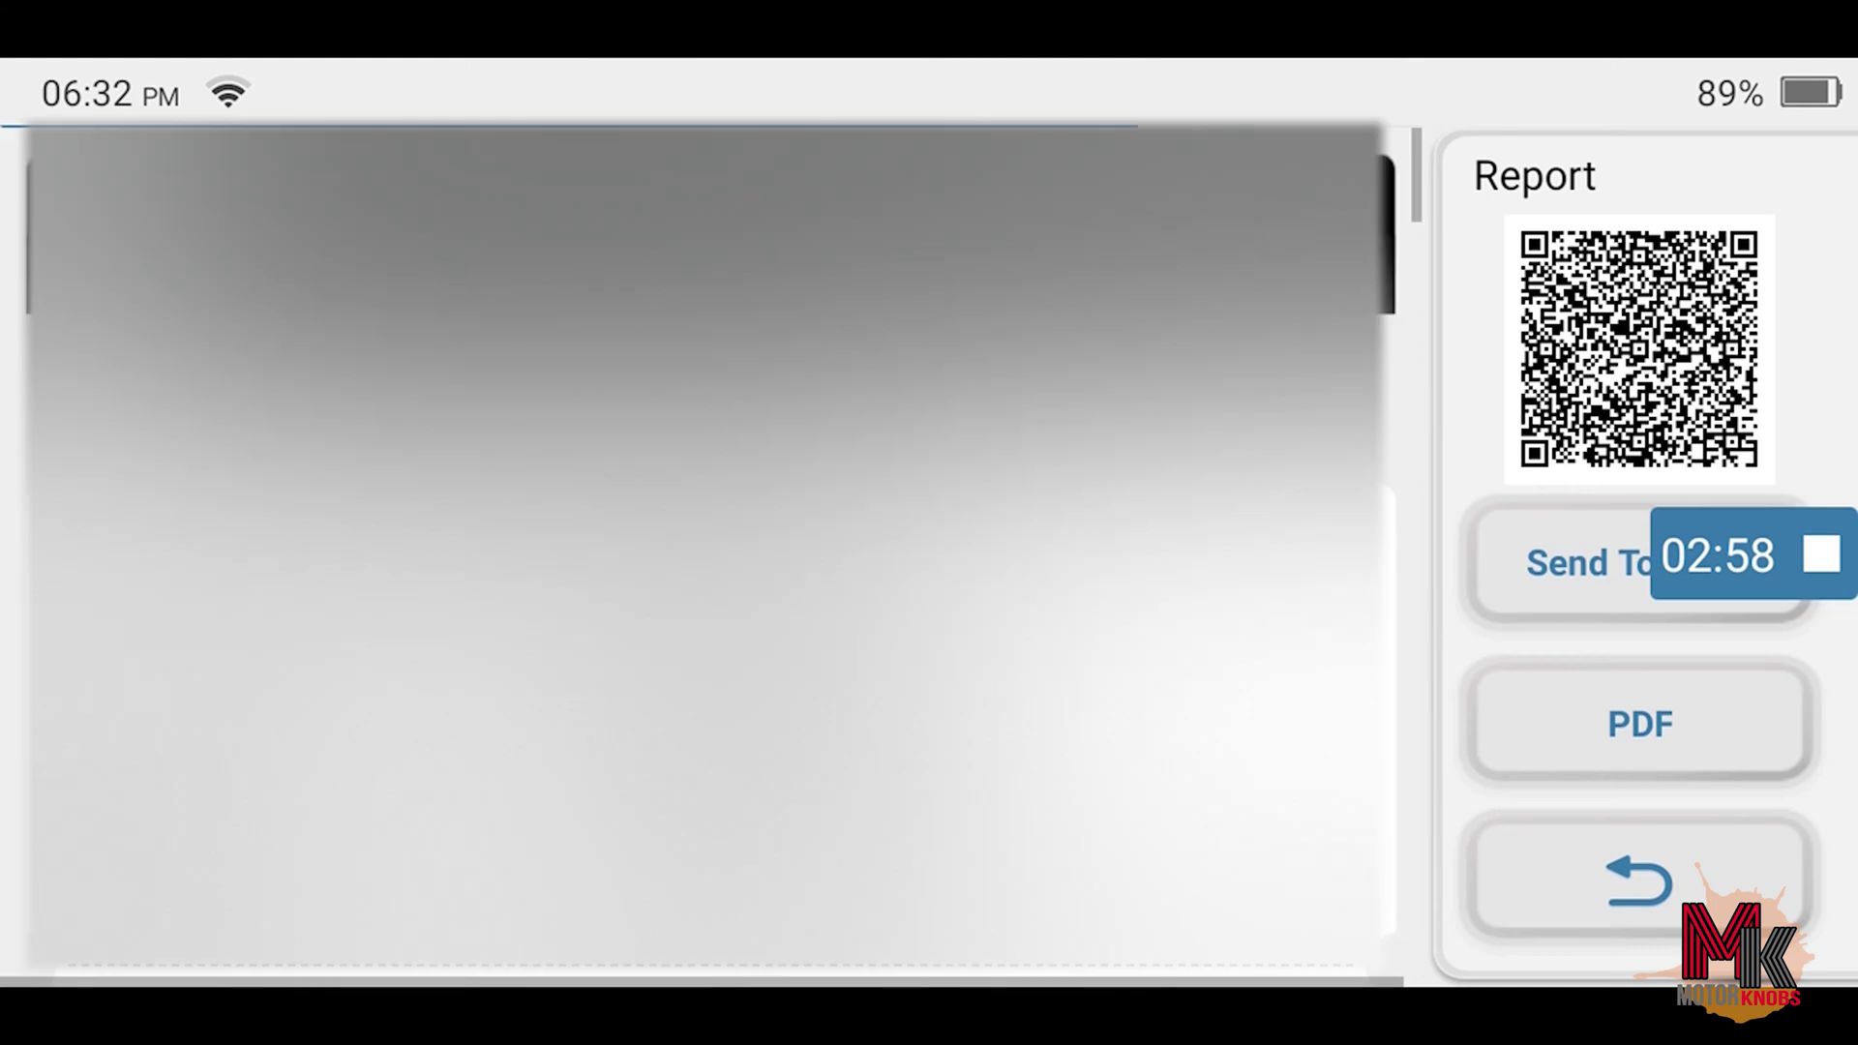
Expand Engine Control Module 1 and DB Front Corner Radar 1 faults, showing U111100
scroll(706, 542, down, 10)
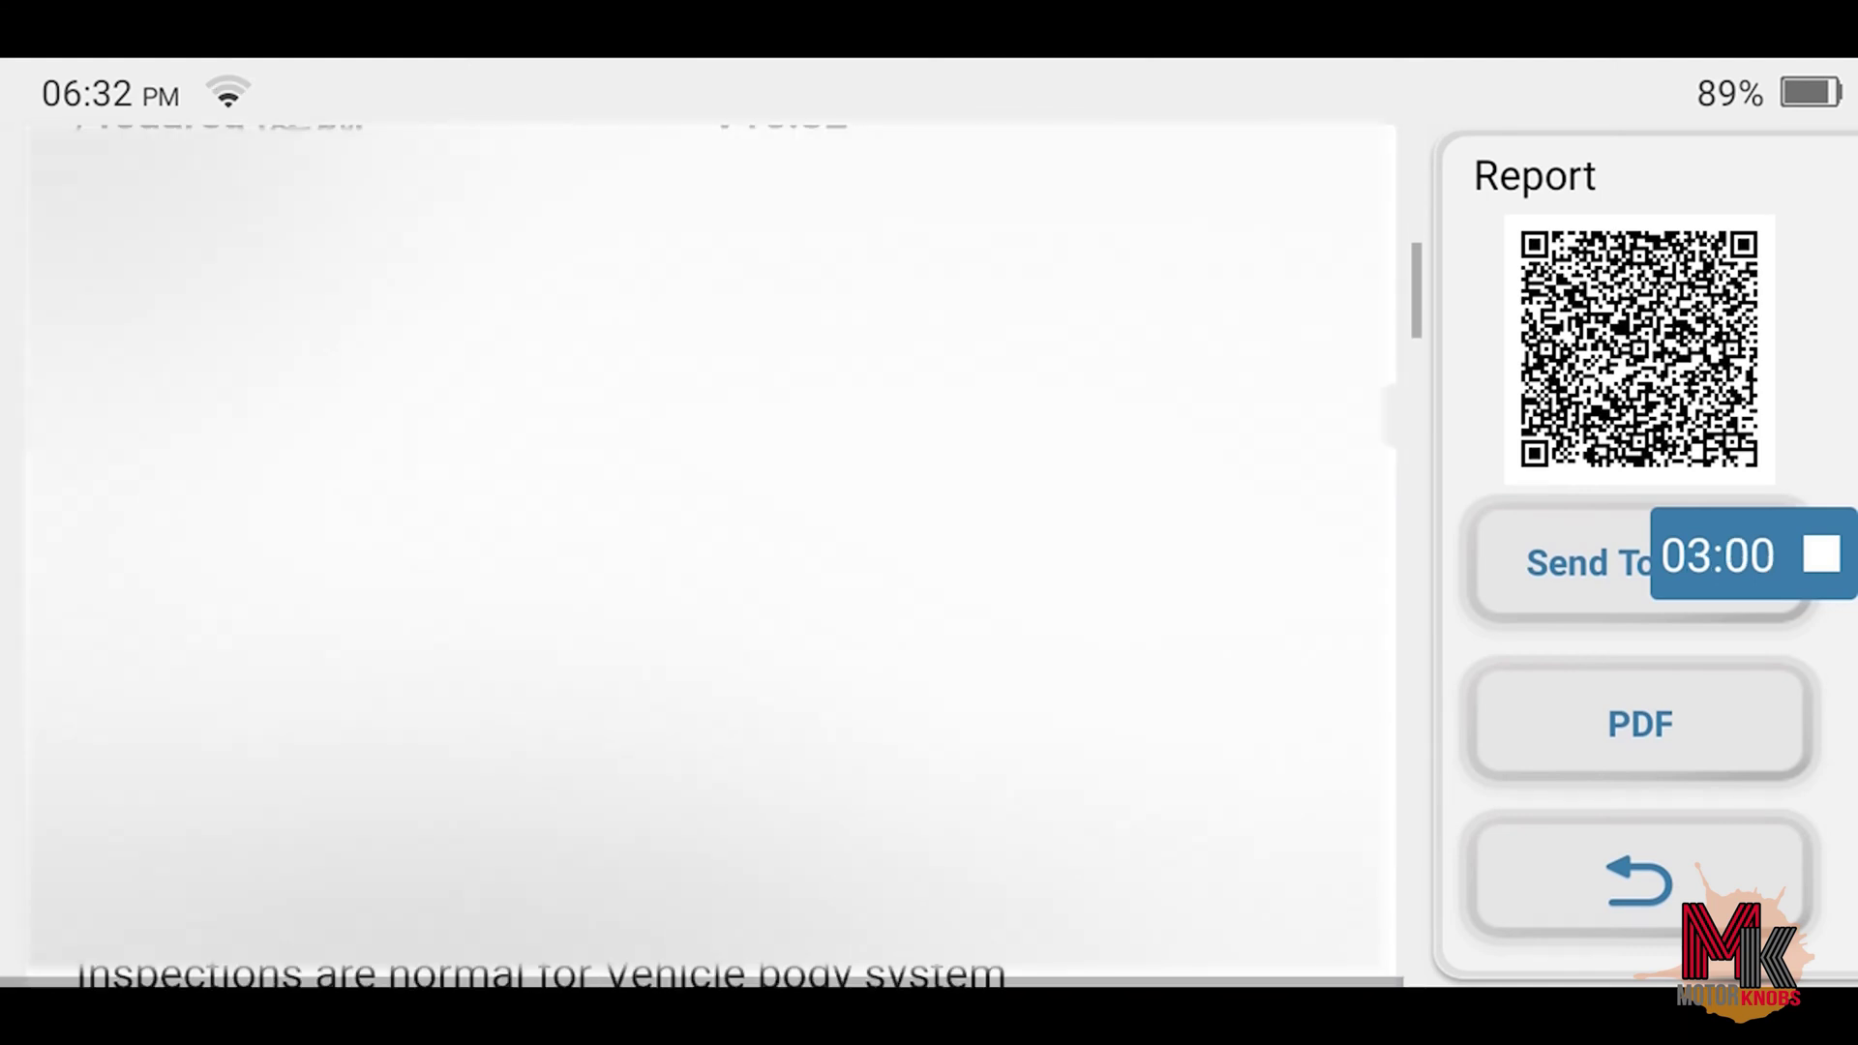
scroll(706, 542, down, 3)
scroll(706, 542, up, 5)
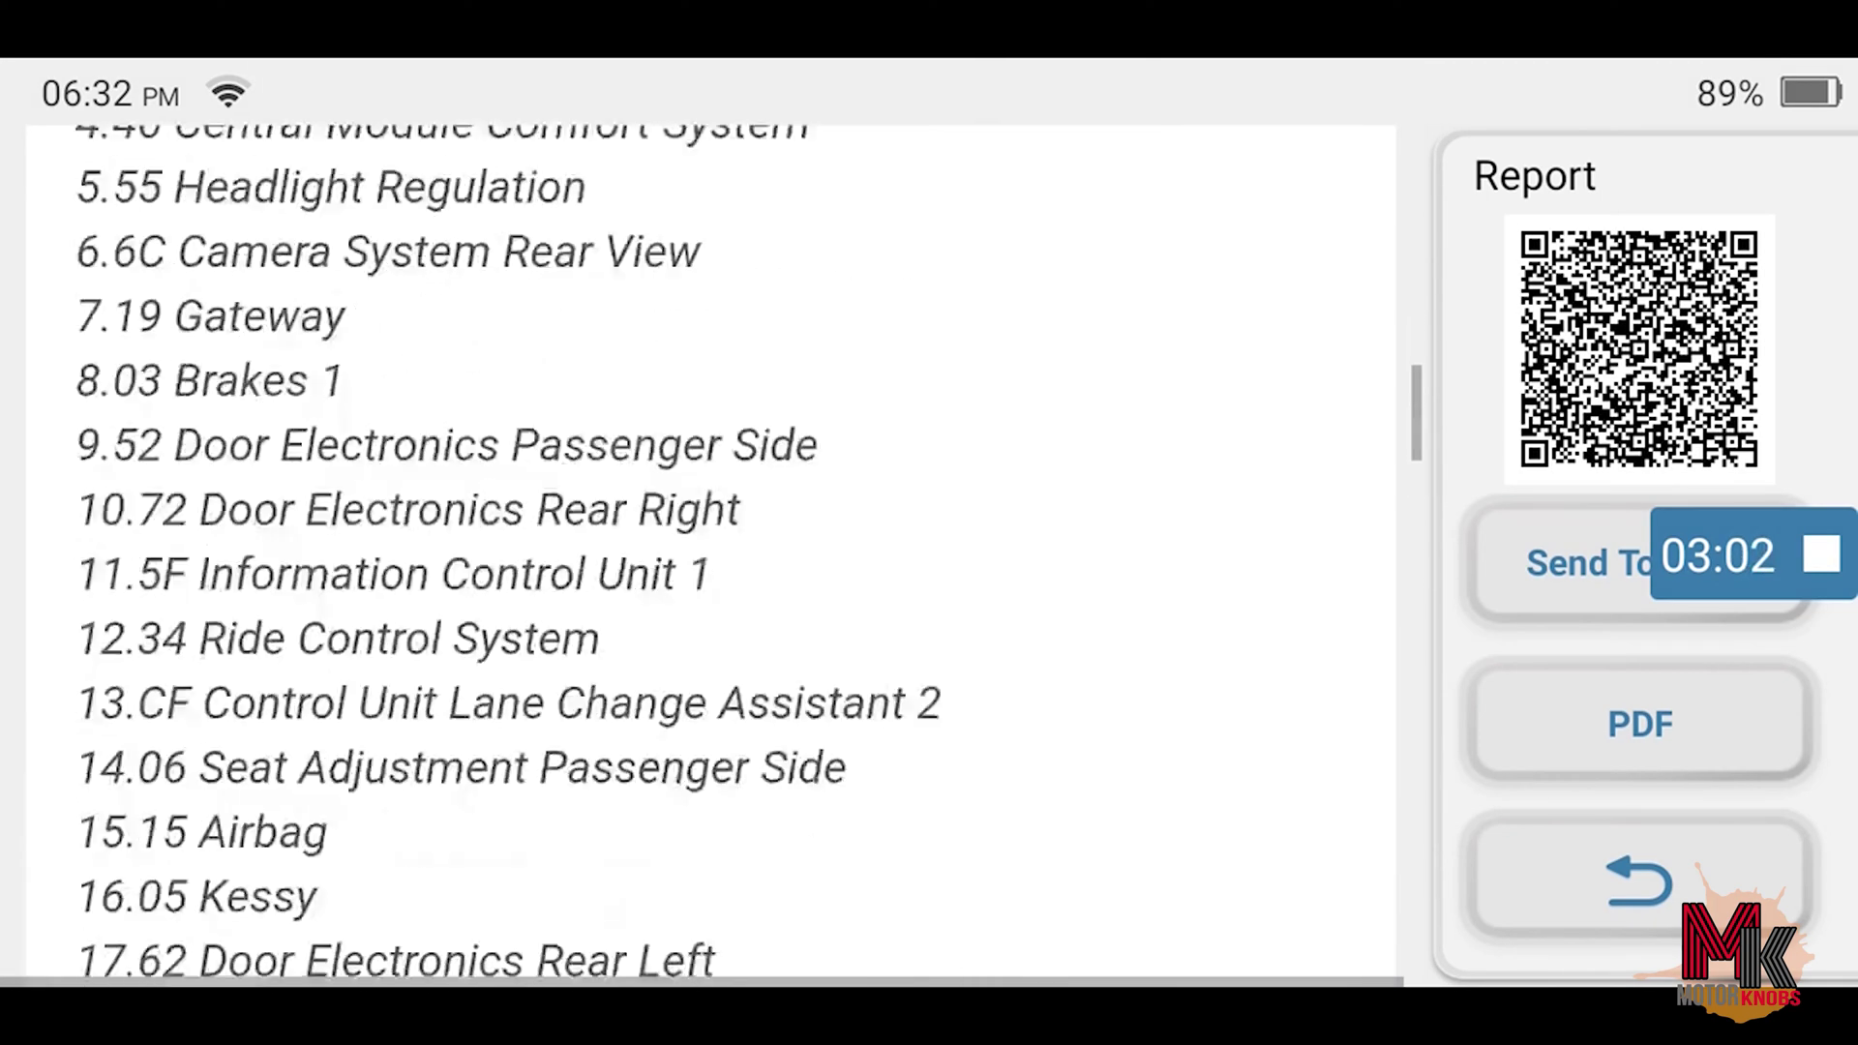
click(1296, 511)
click(1297, 211)
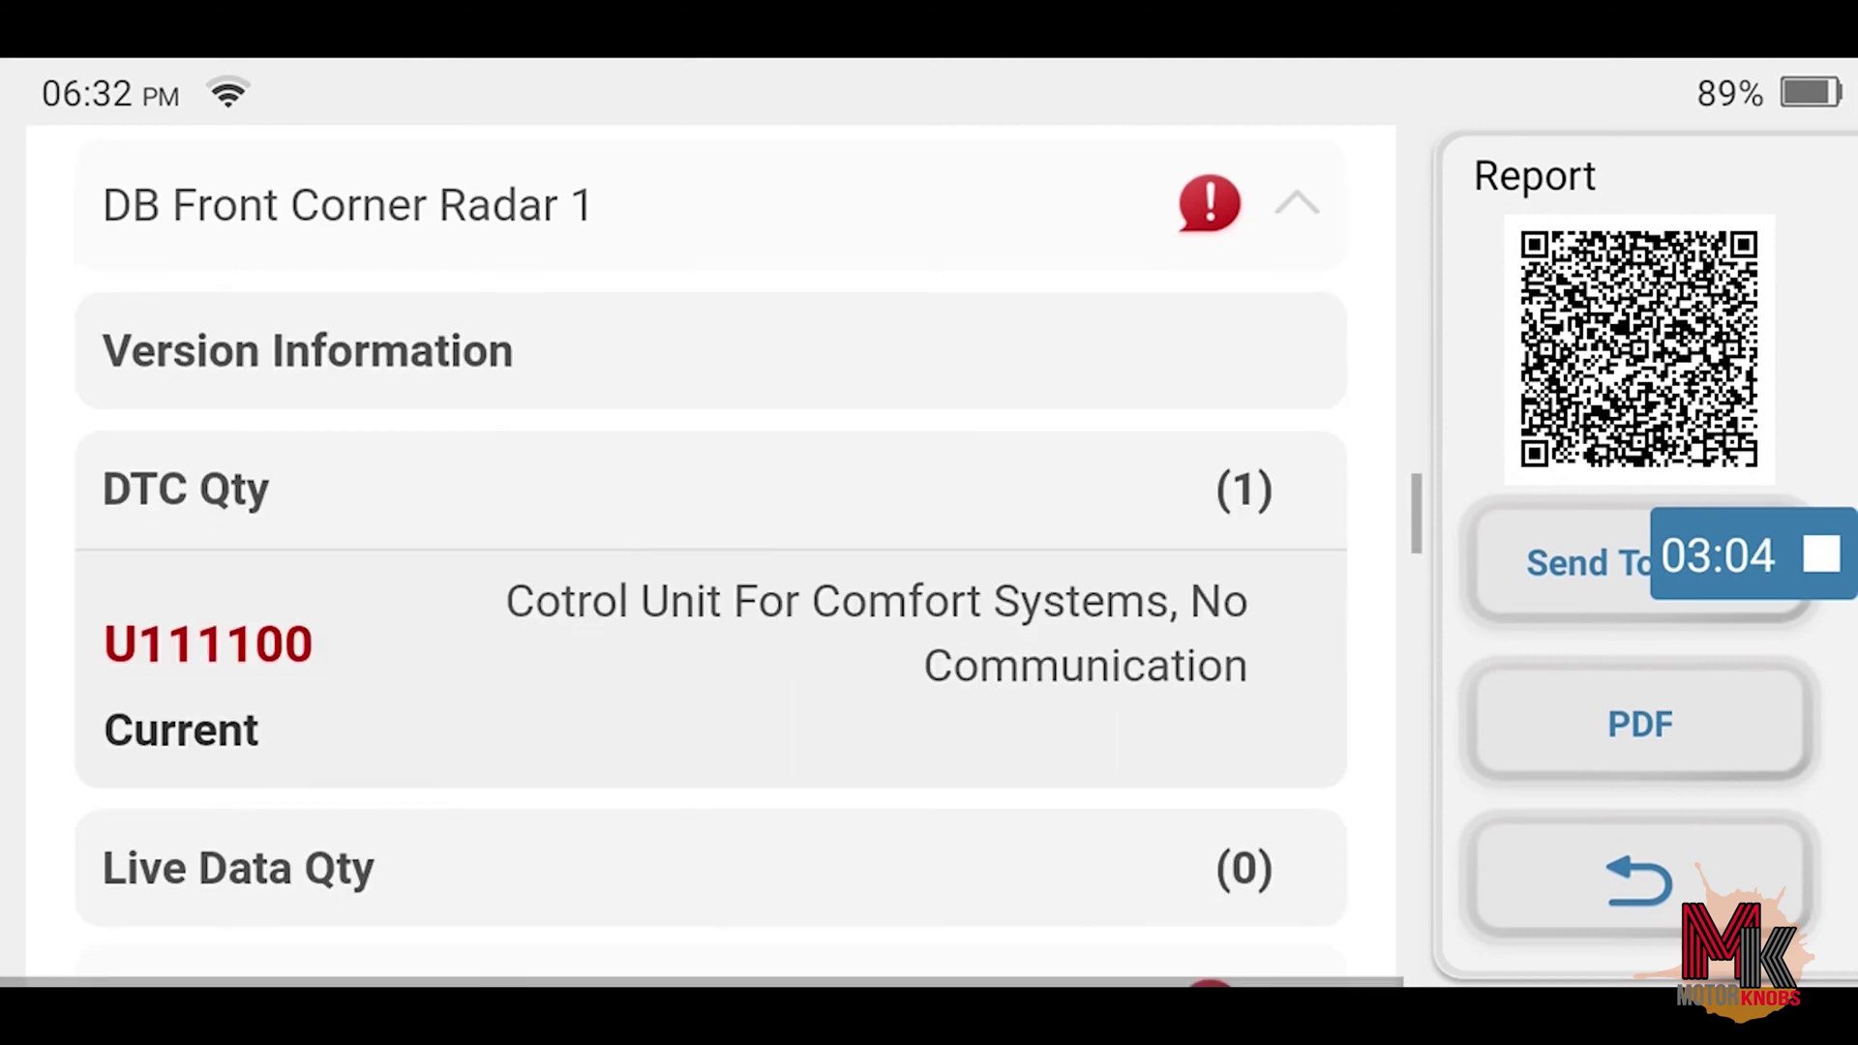
scroll(707, 542, down, 2)
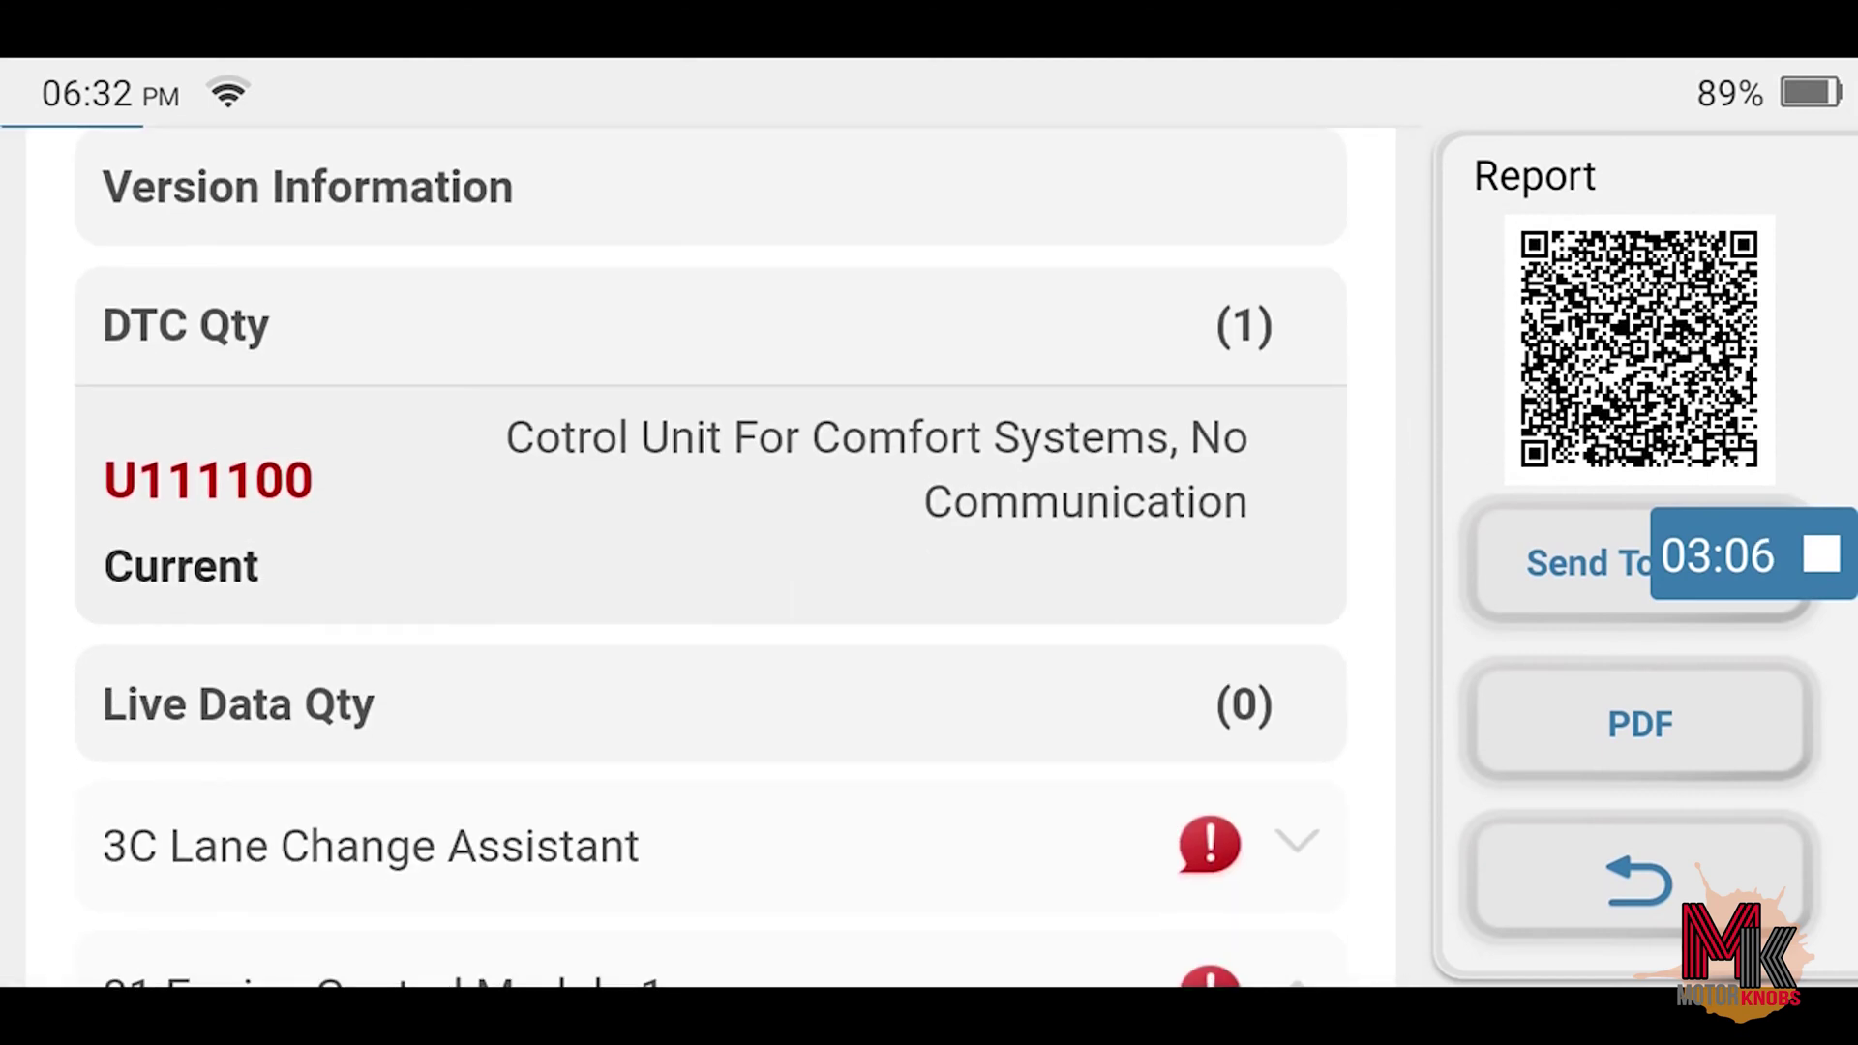
Check the coming-soon feature page, then back out to the home screen
click(678, 484)
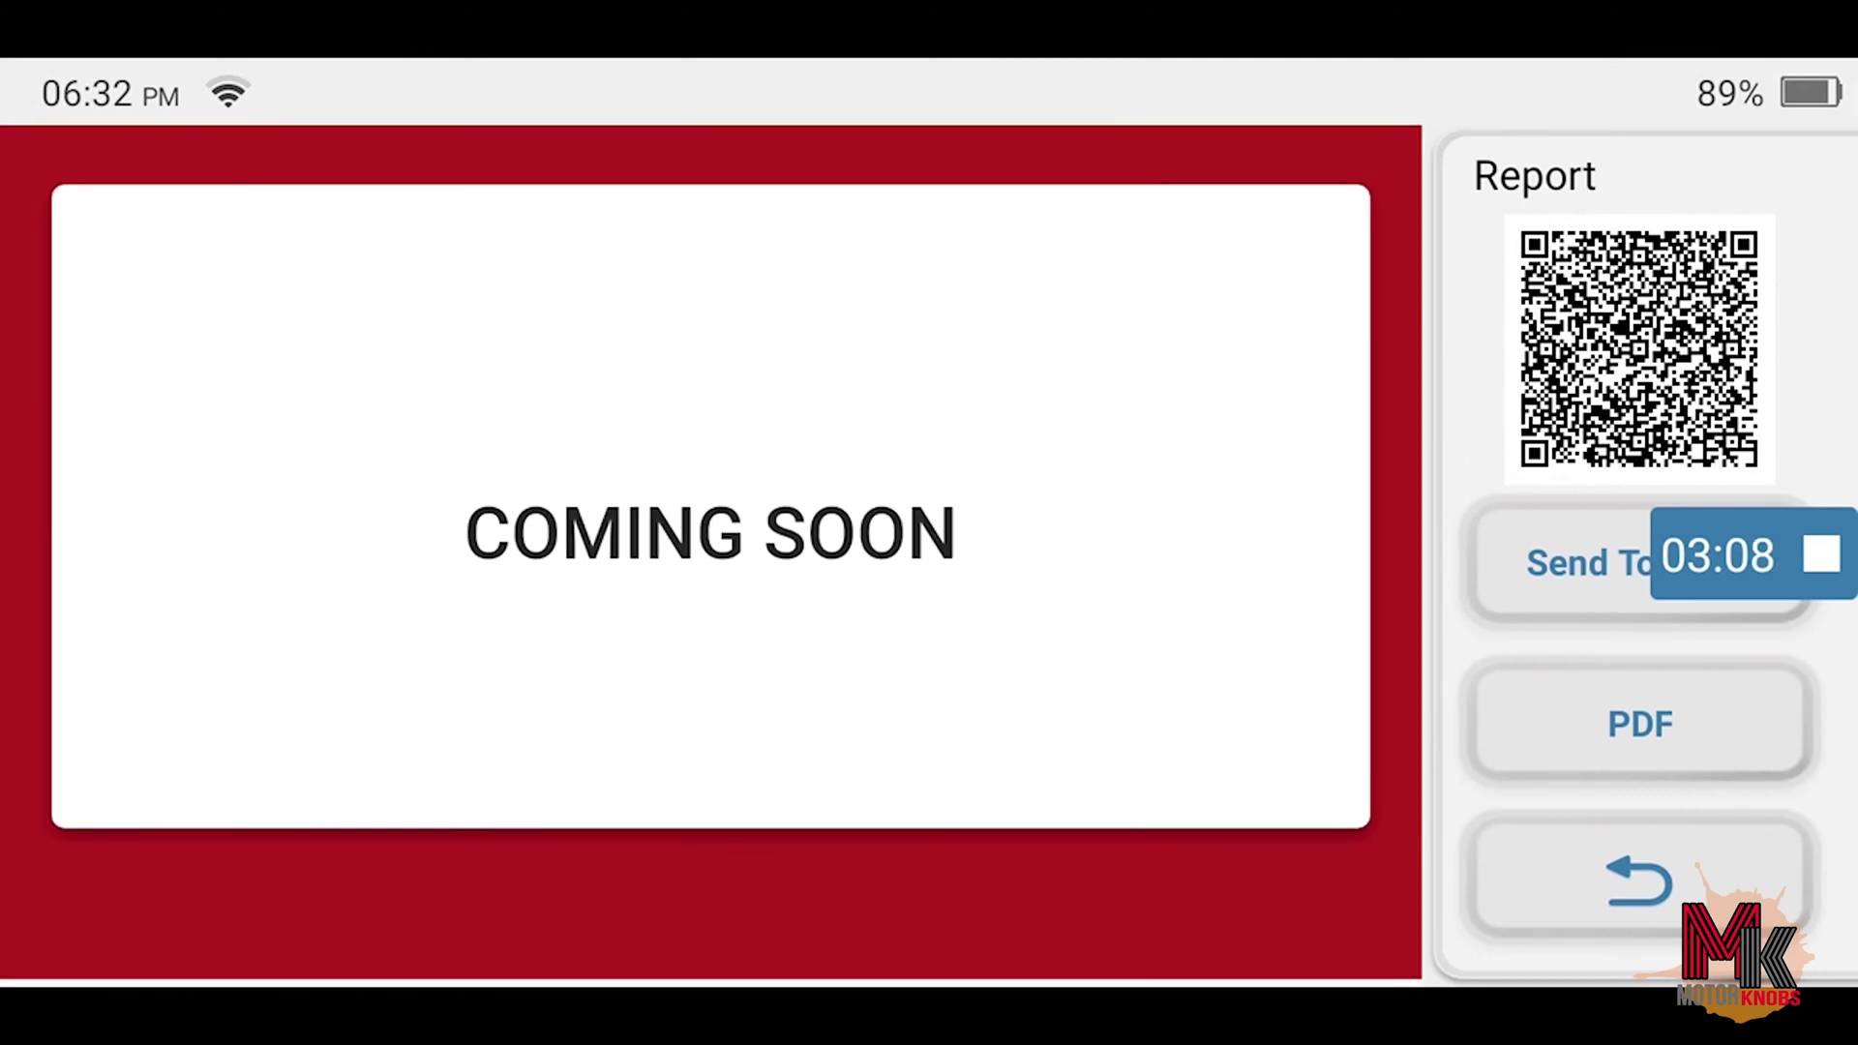
scroll(710, 542, up, 2)
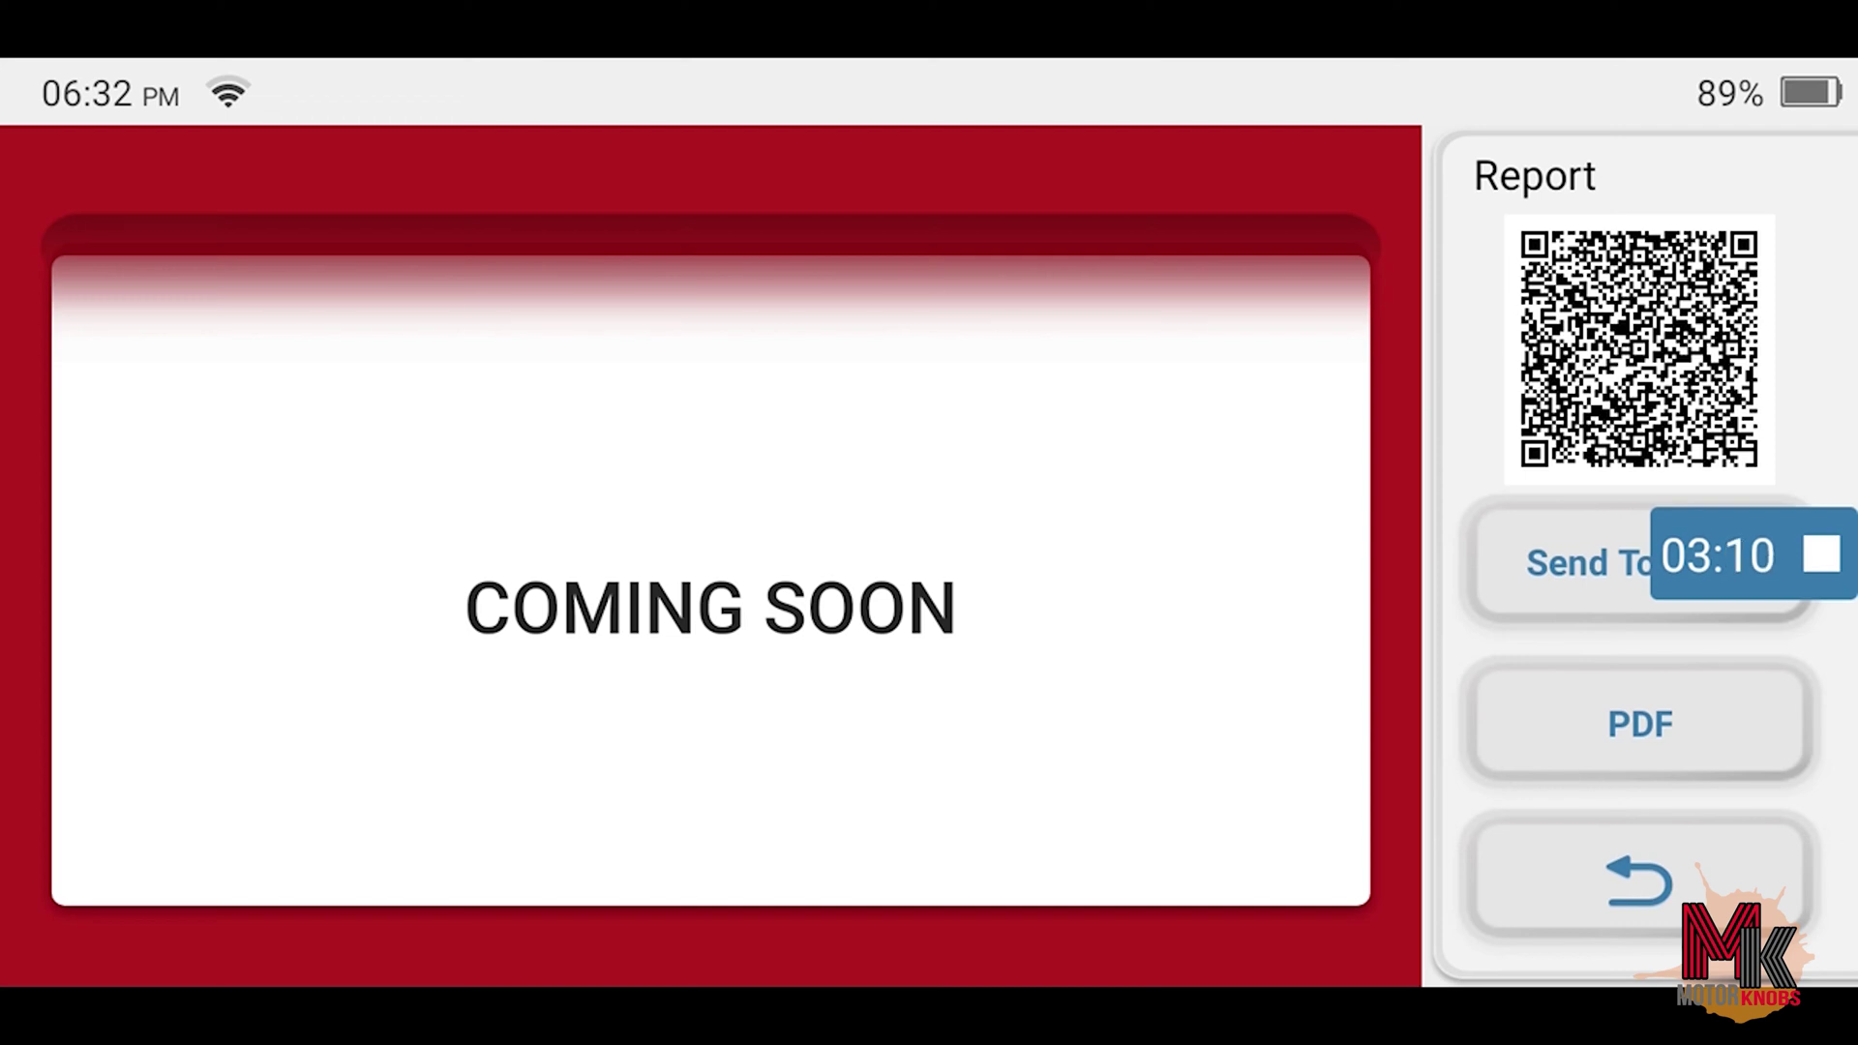
click(1638, 879)
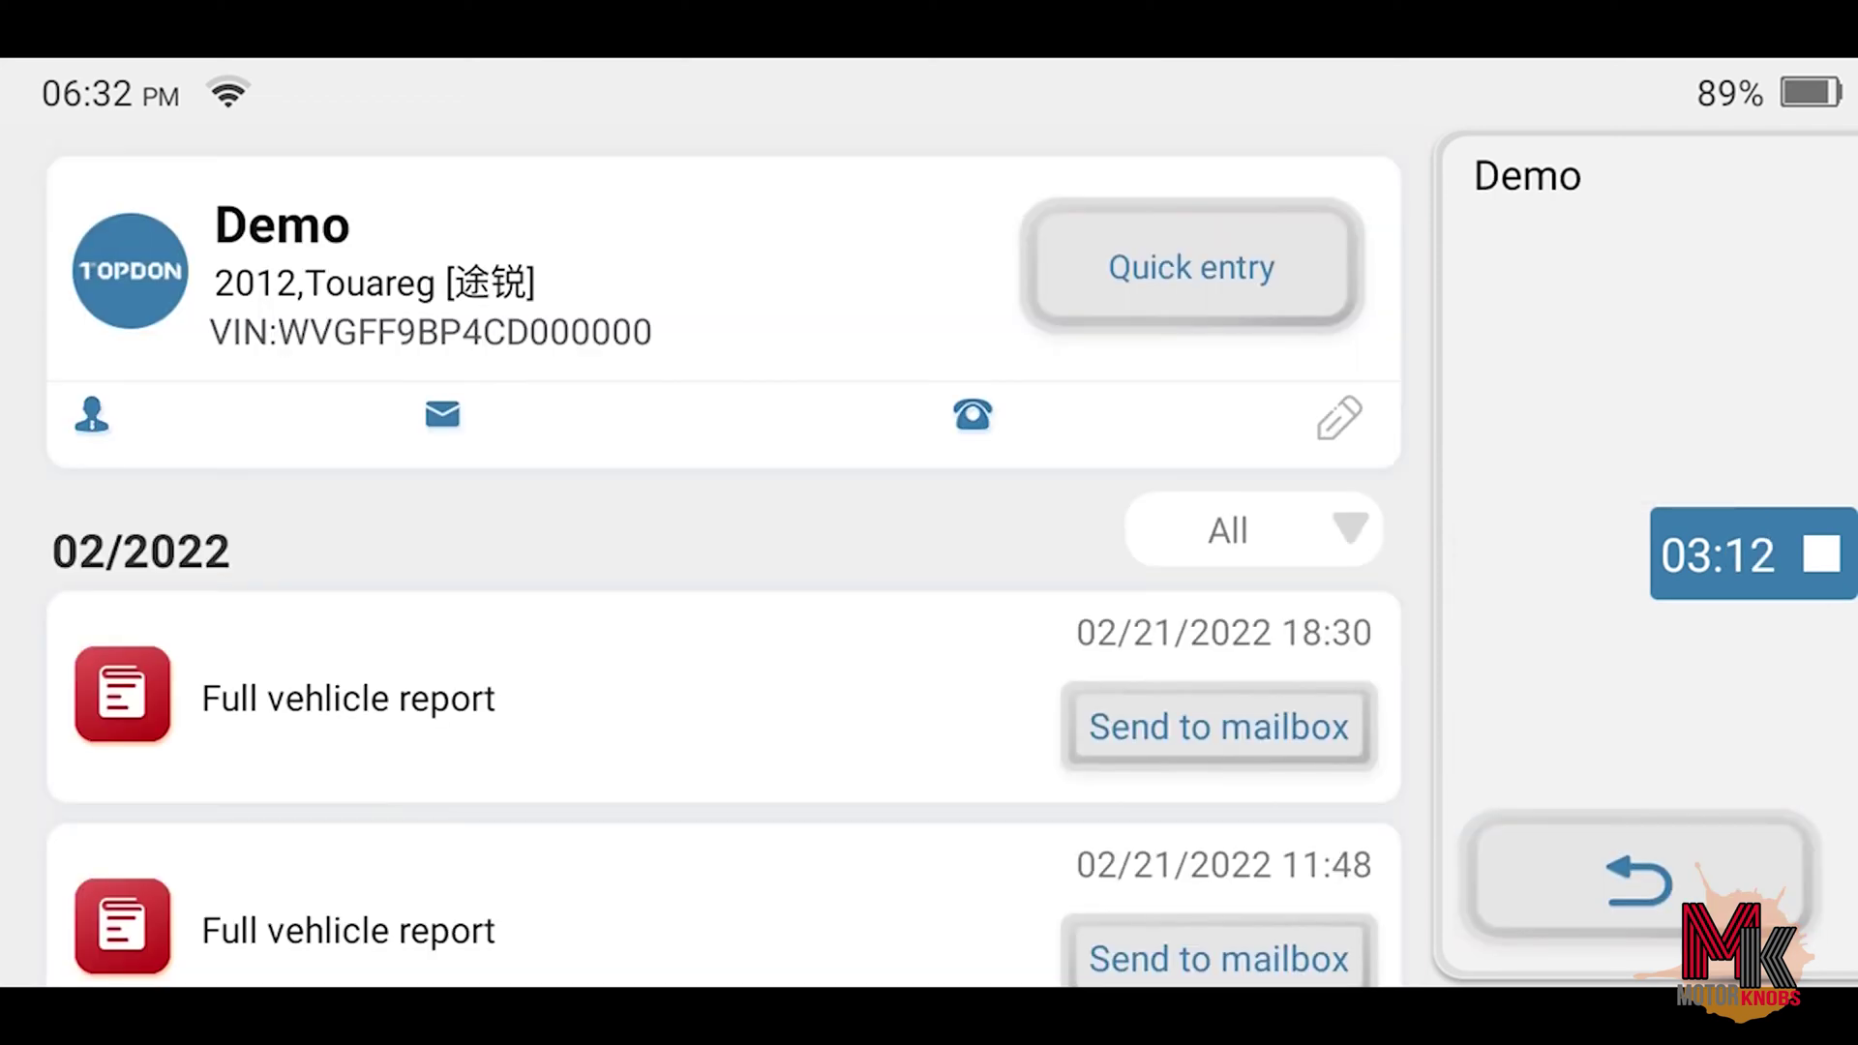
click(1638, 879)
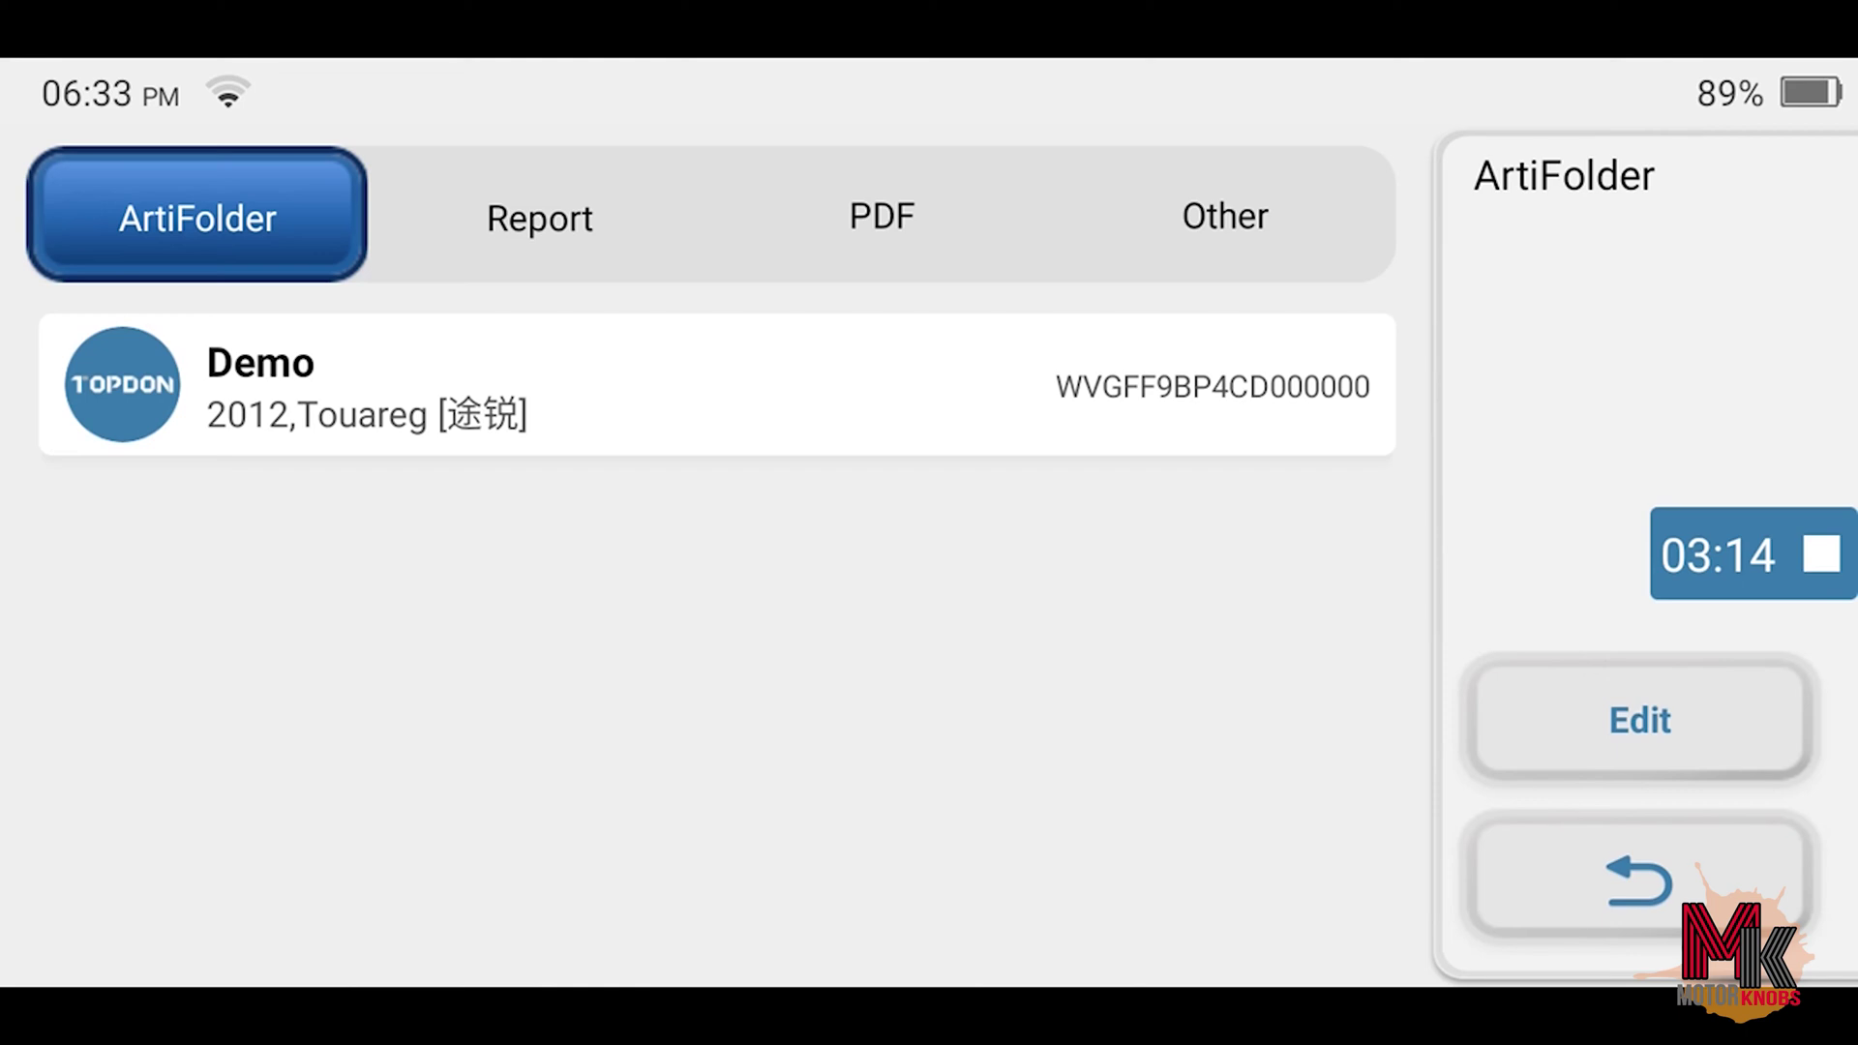
click(1638, 879)
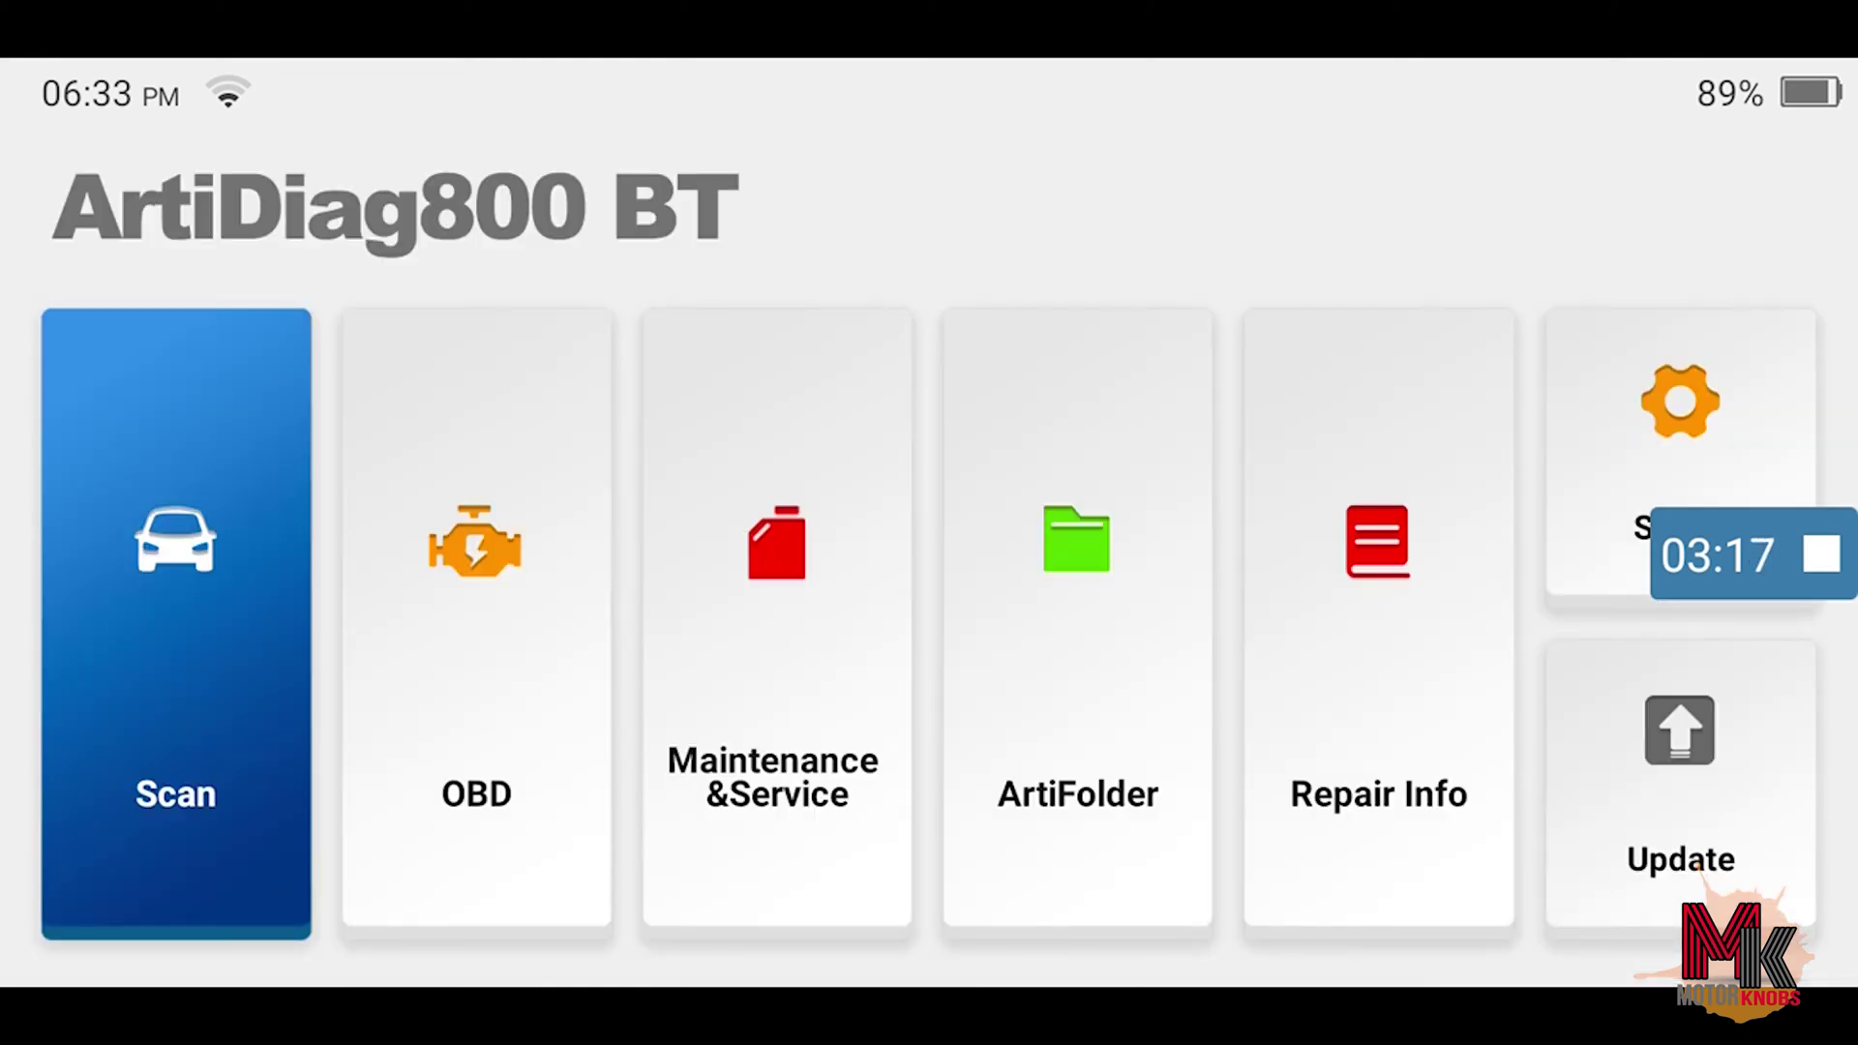
Open Settings and take a quick look at the built-in web browser
click(1681, 436)
scroll(721, 556, down, 1)
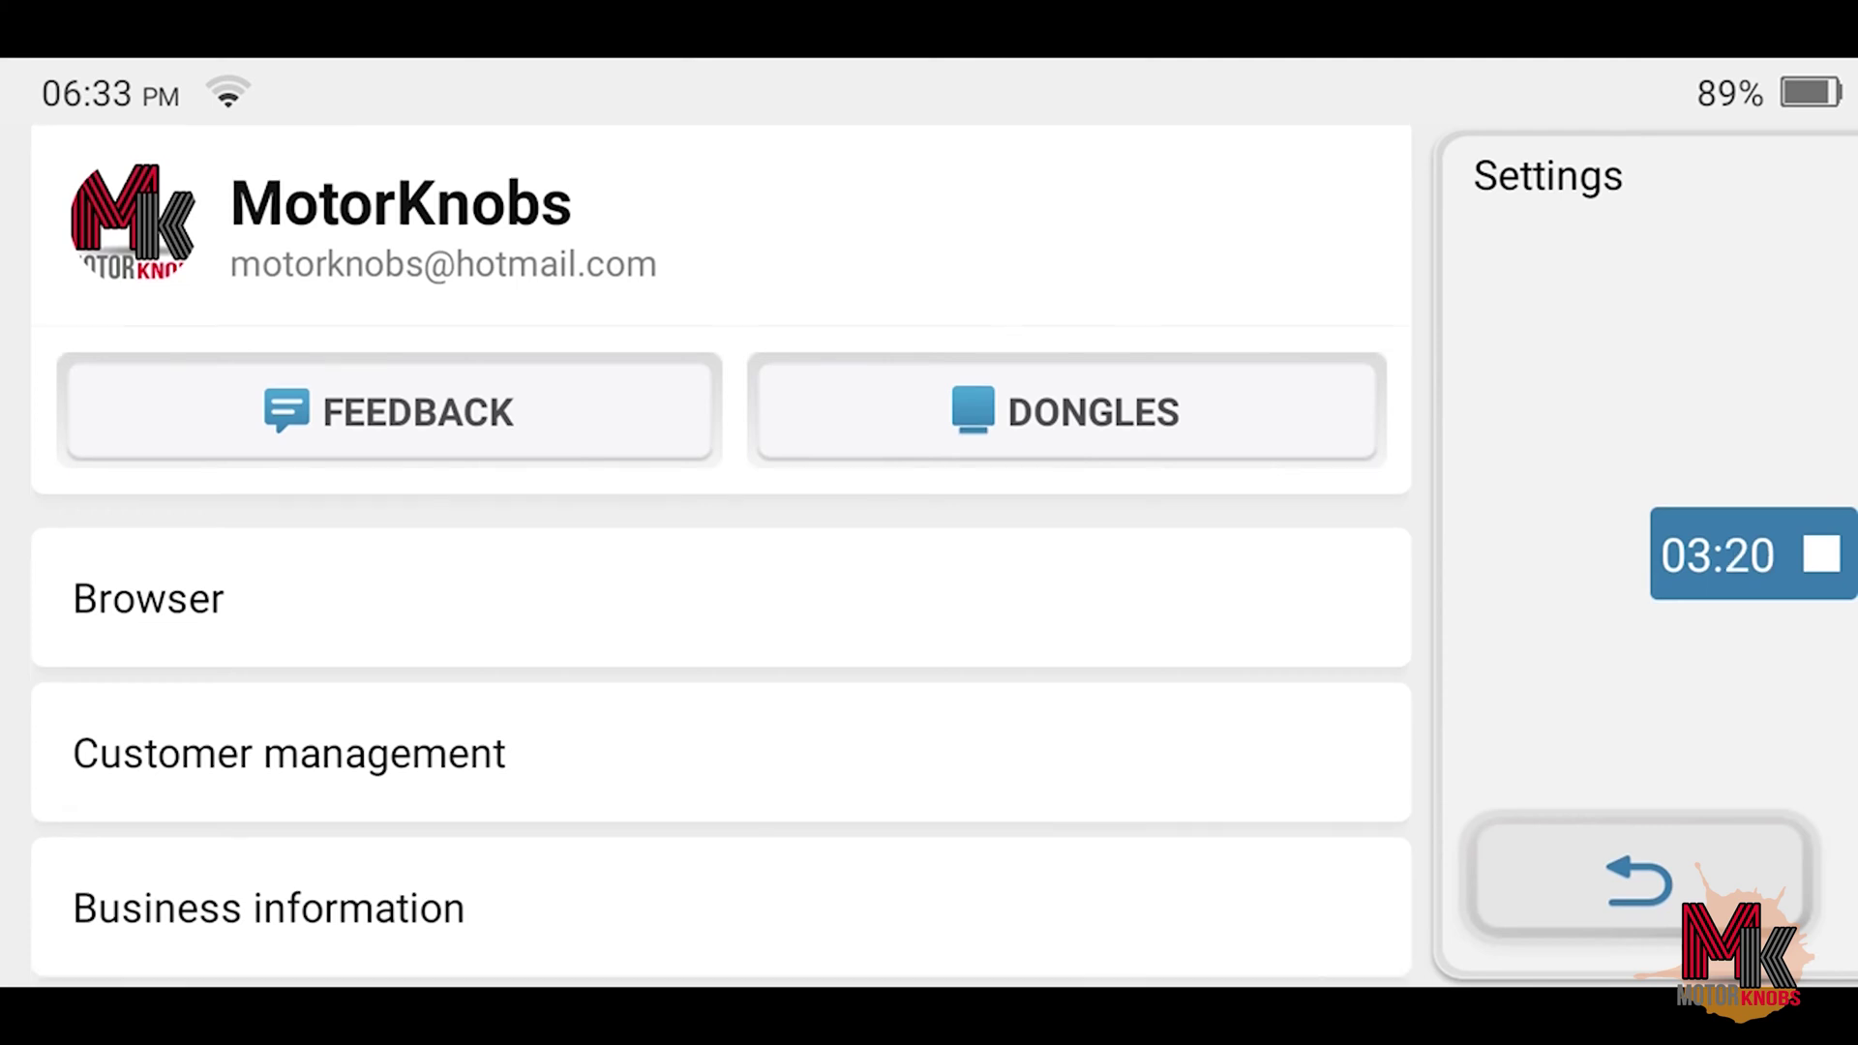
click(389, 368)
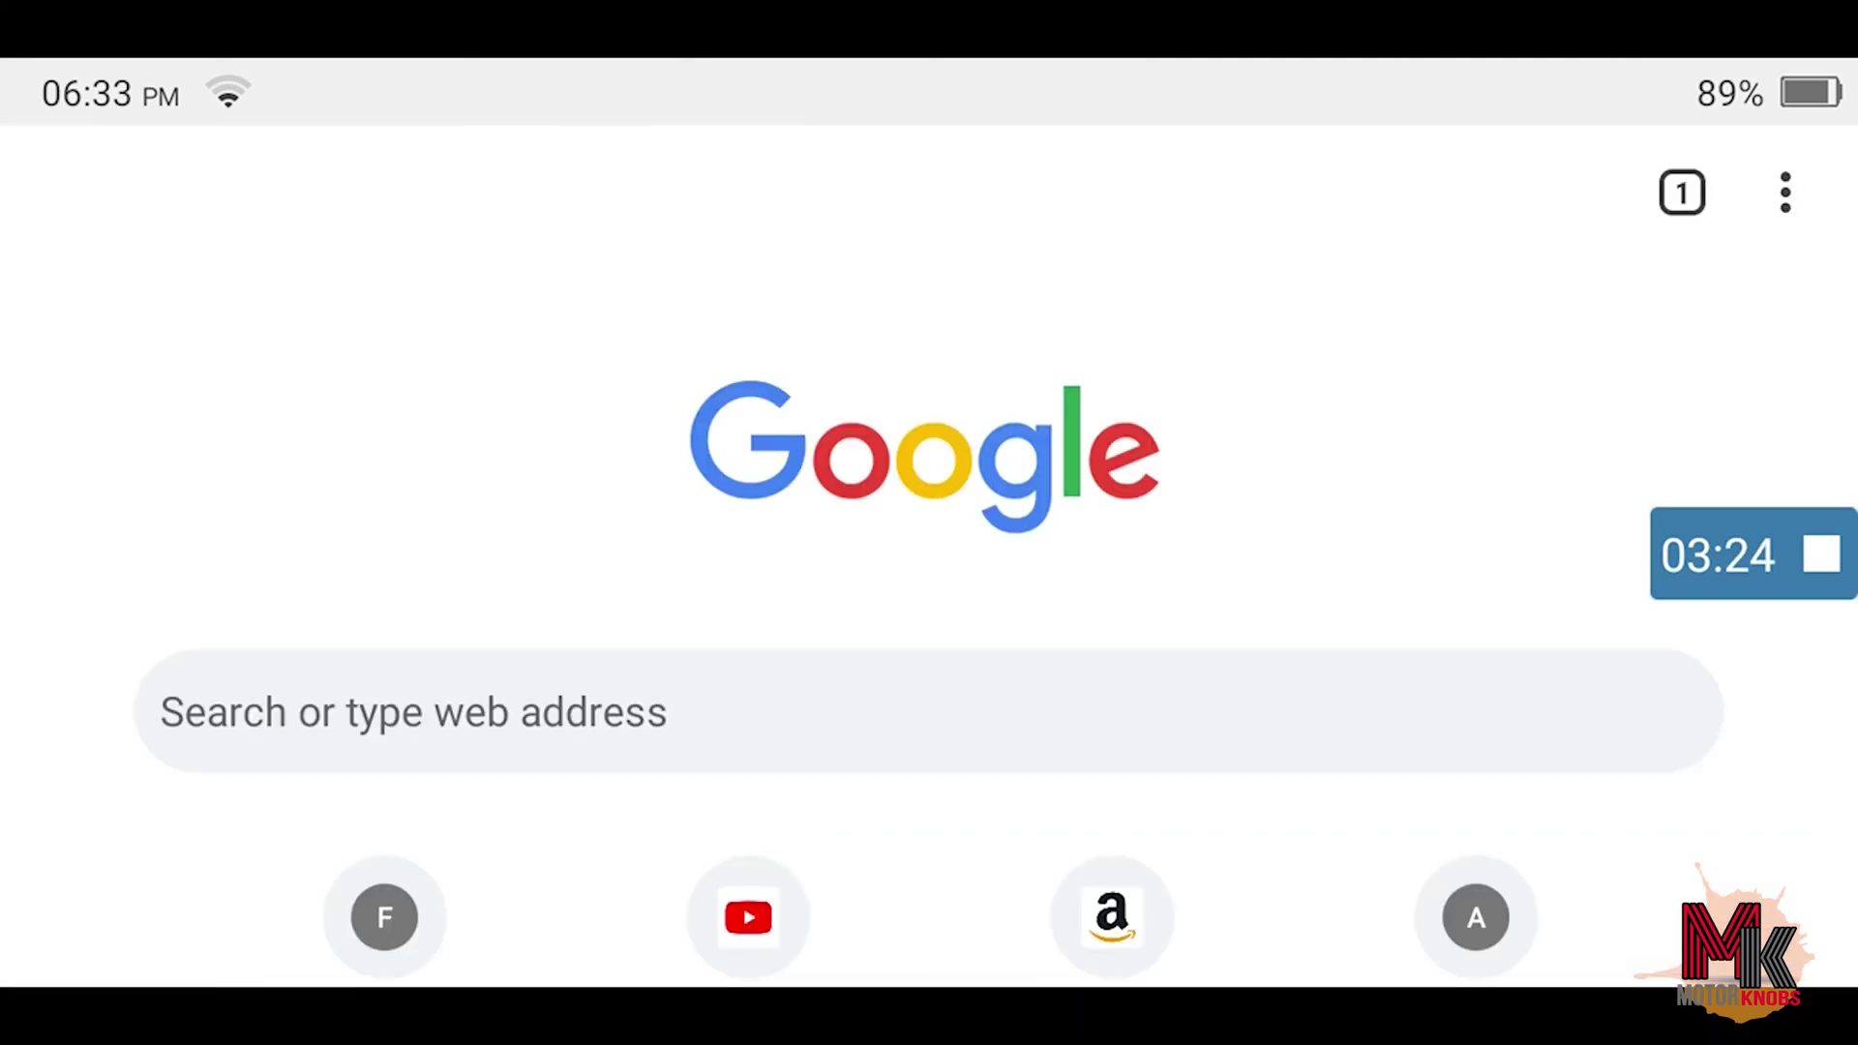
drag(5, 474, 96, 475)
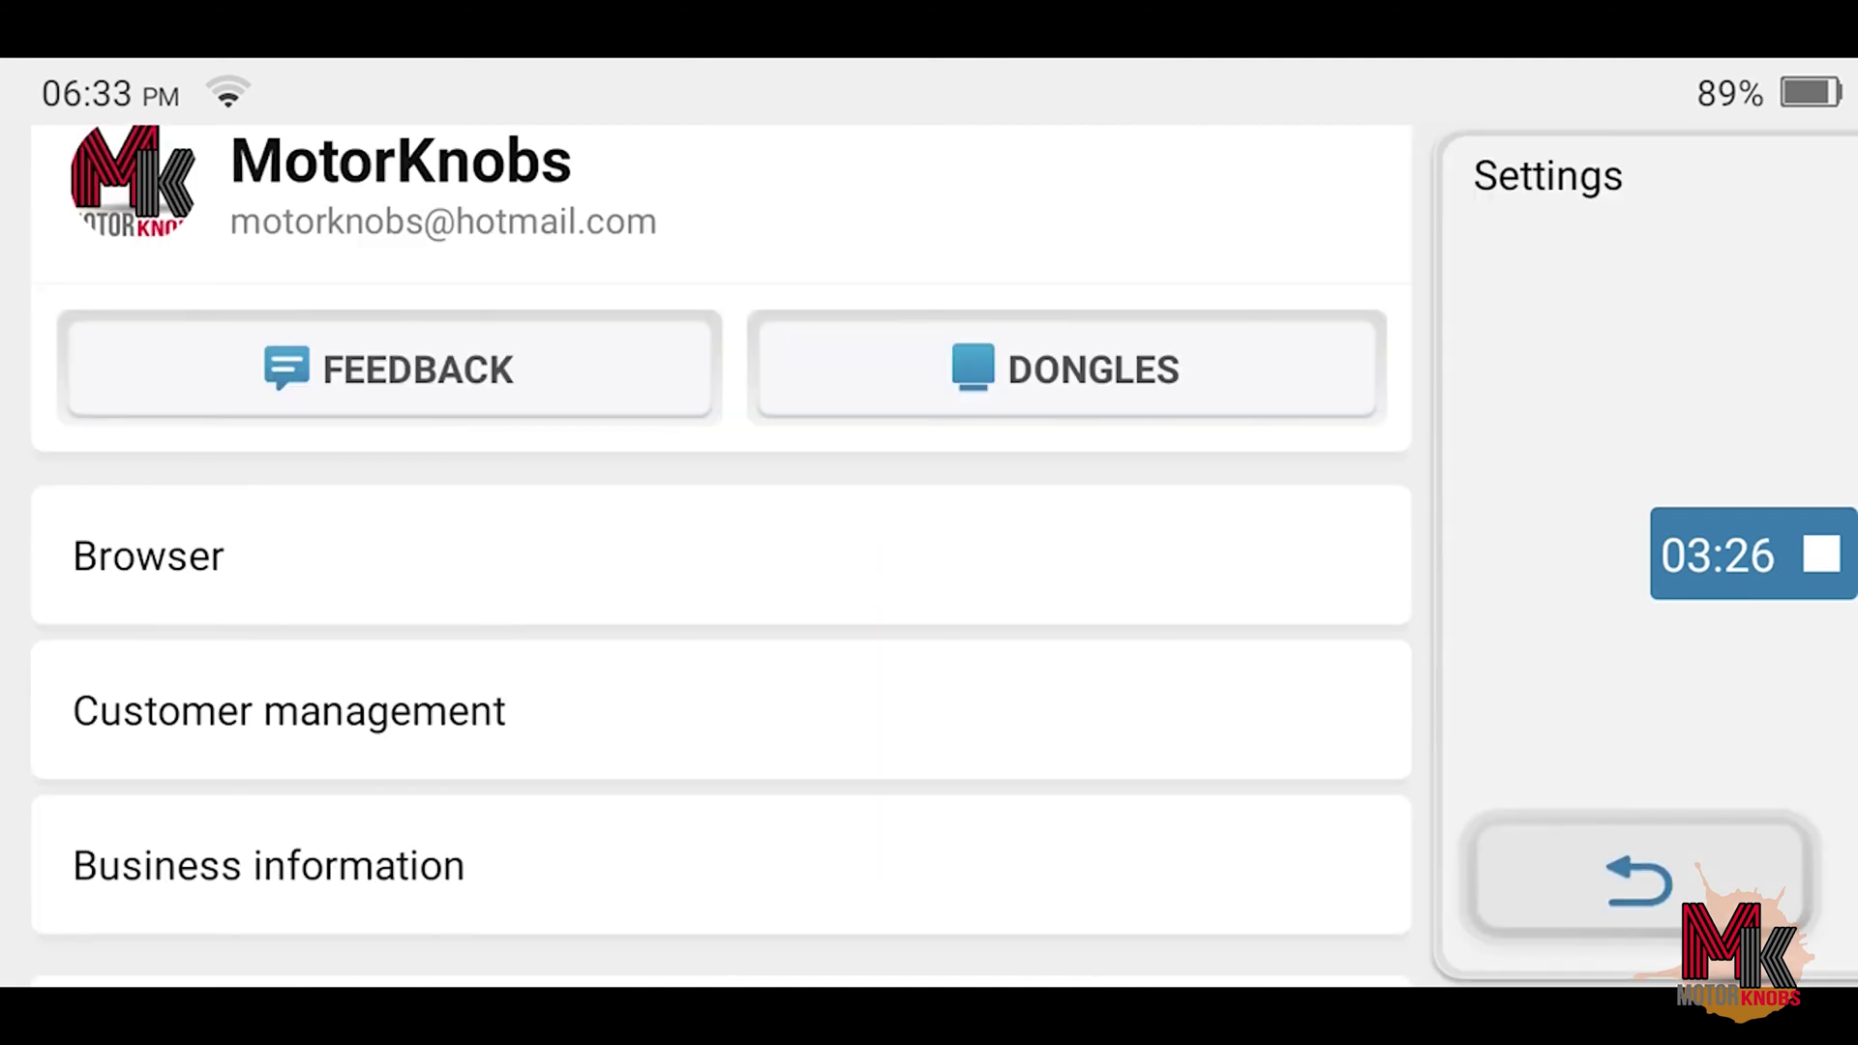
Open Customer Management, start a new customer form, then abandon it
click(288, 711)
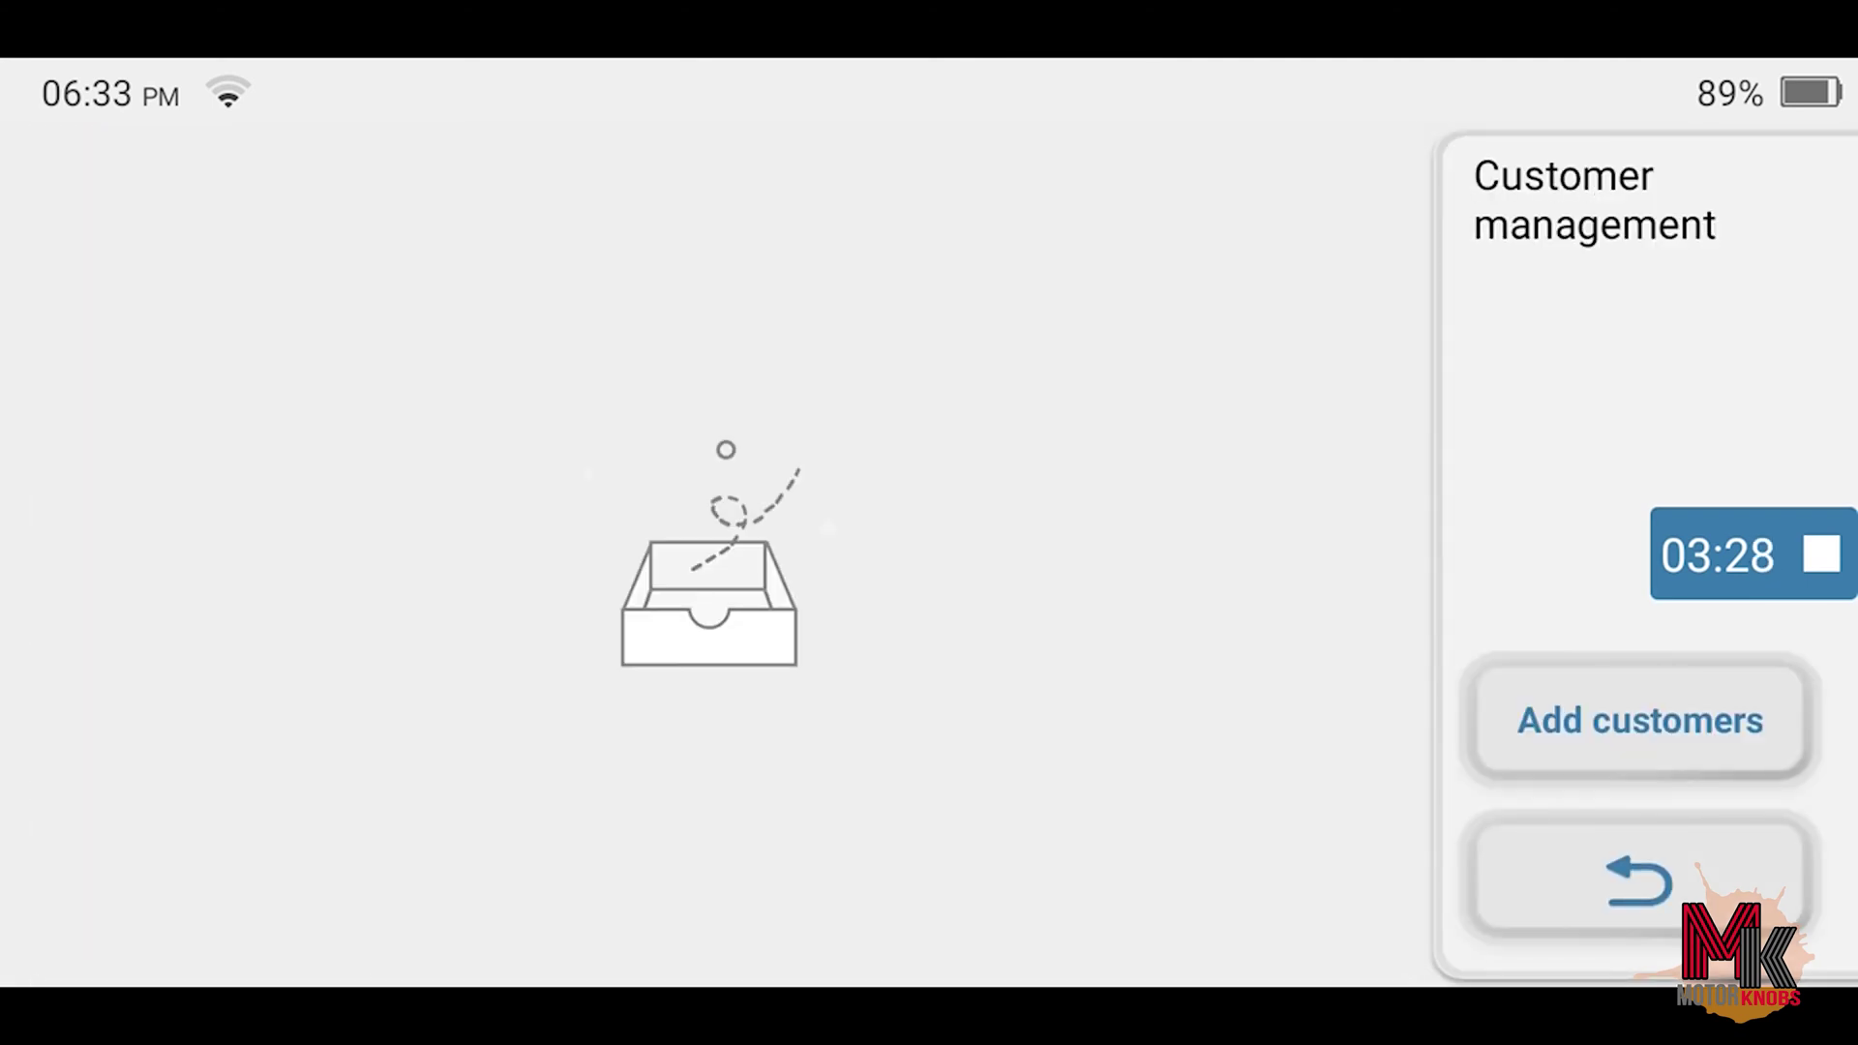
drag(5, 477, 97, 477)
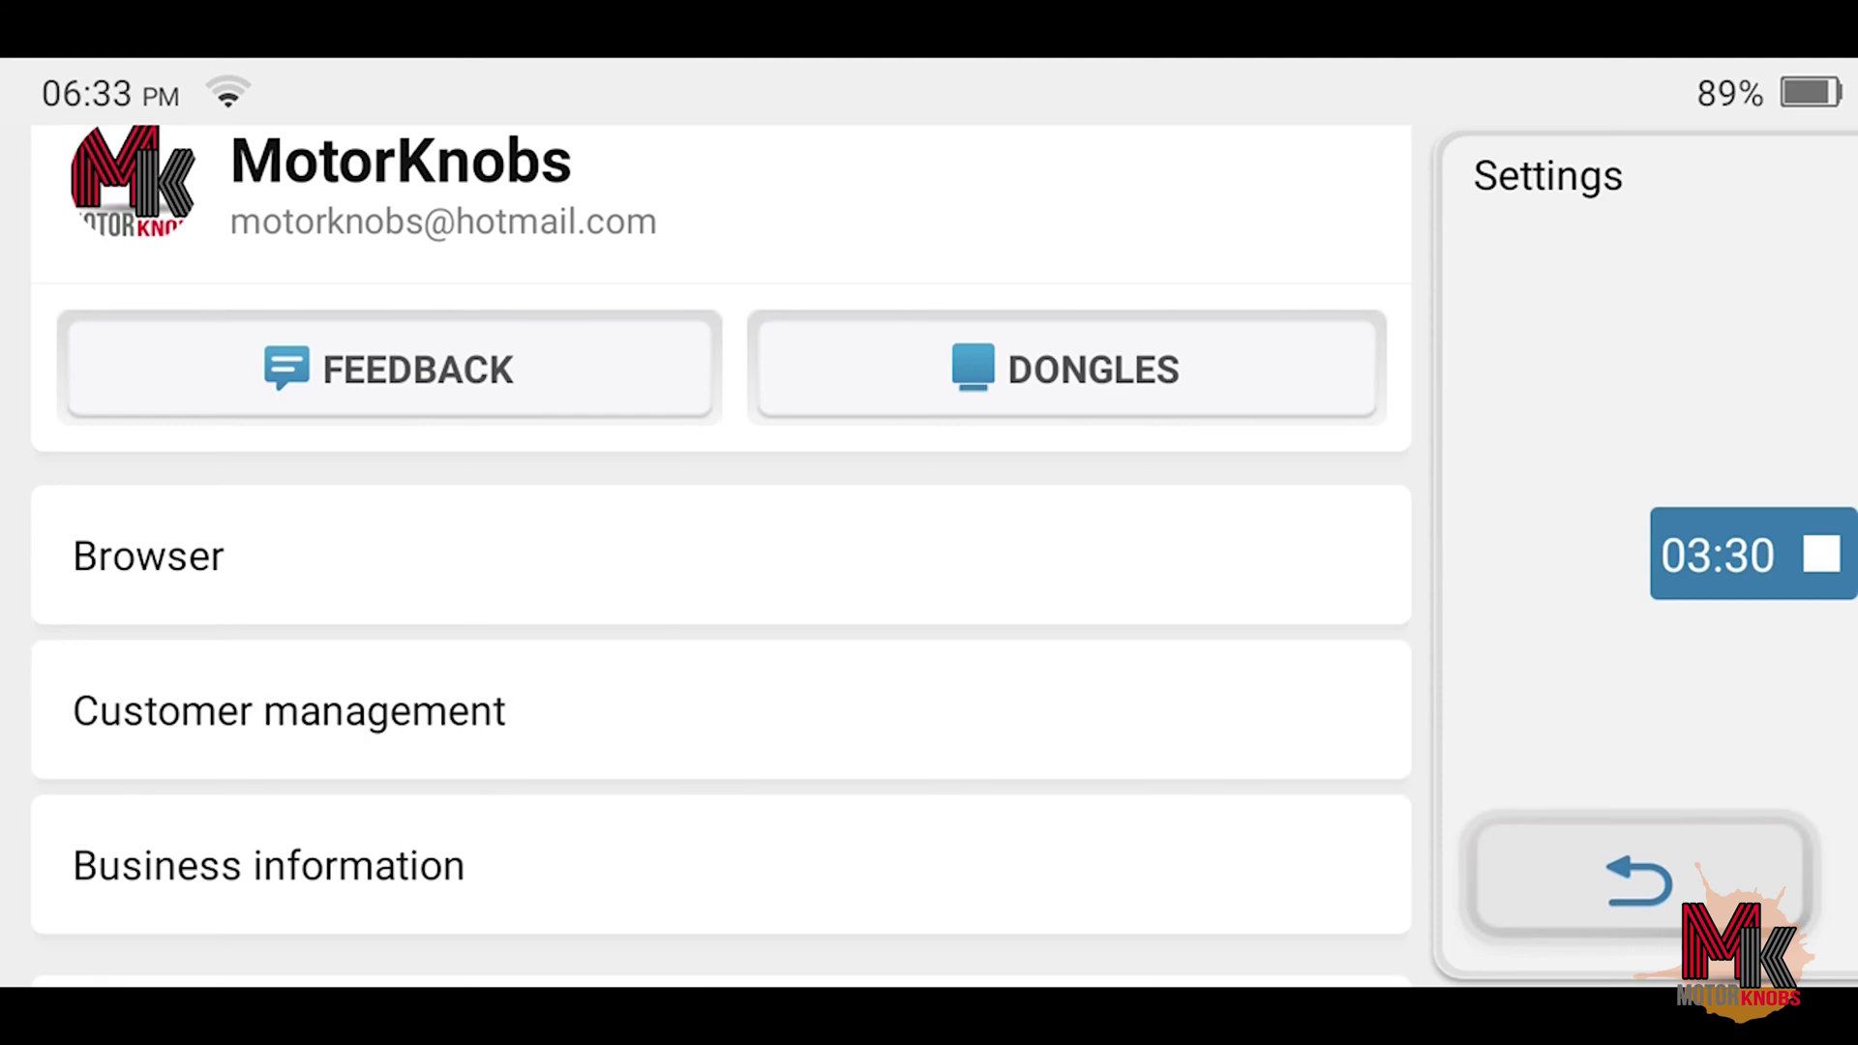
click(288, 711)
click(1640, 721)
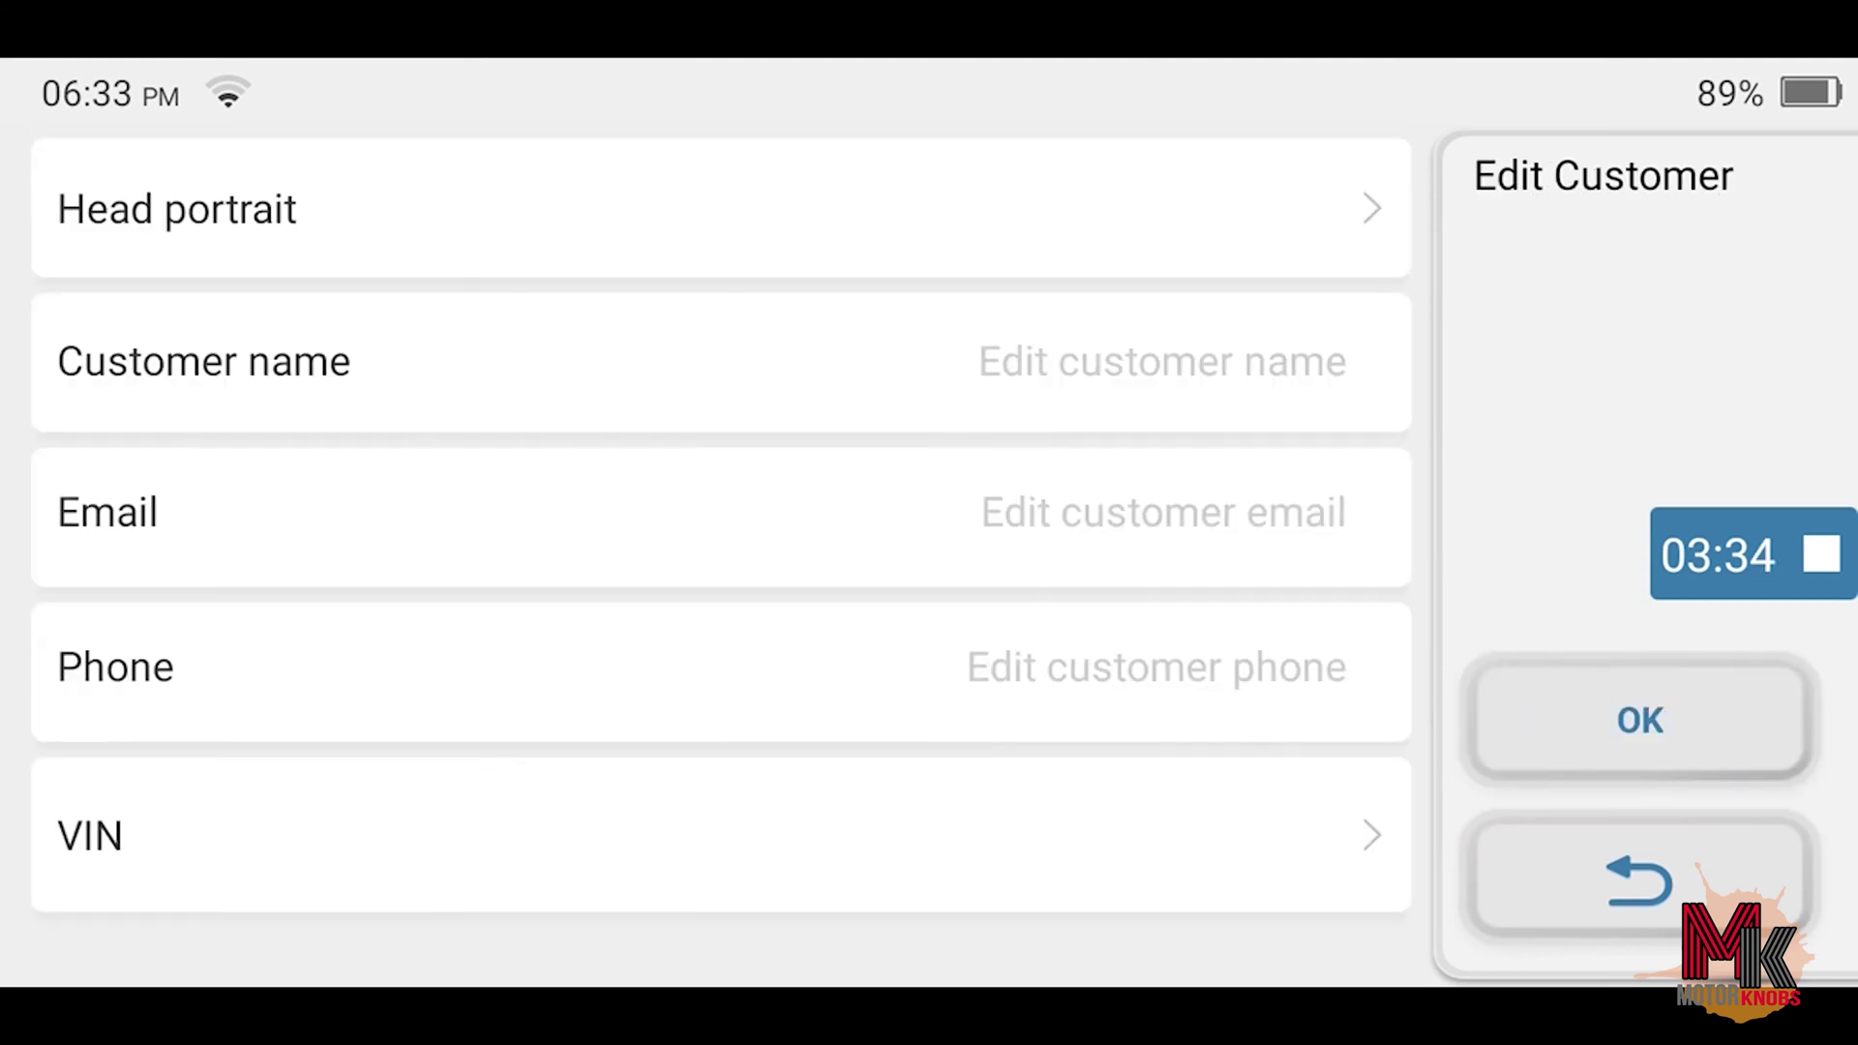
click(1639, 878)
click(1639, 878)
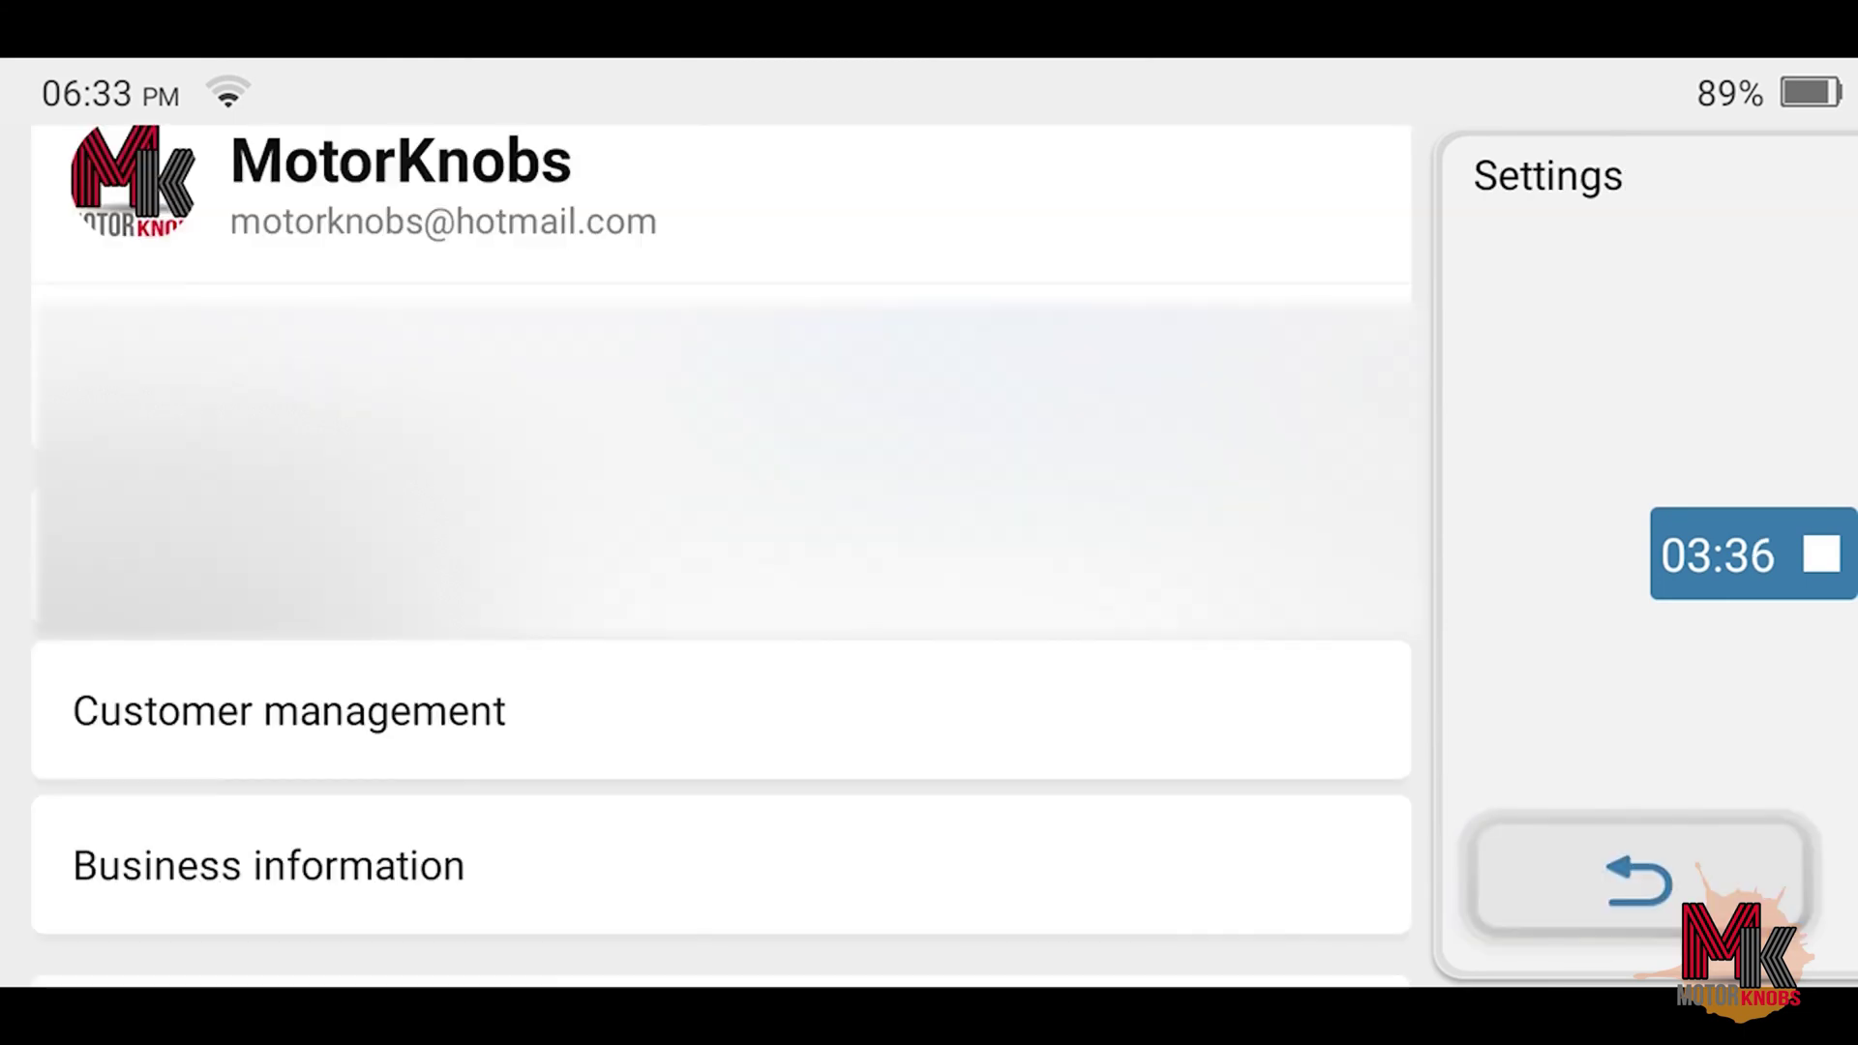
View the Business Information page and return to Settings
scroll(721, 542, down, 5)
click(269, 864)
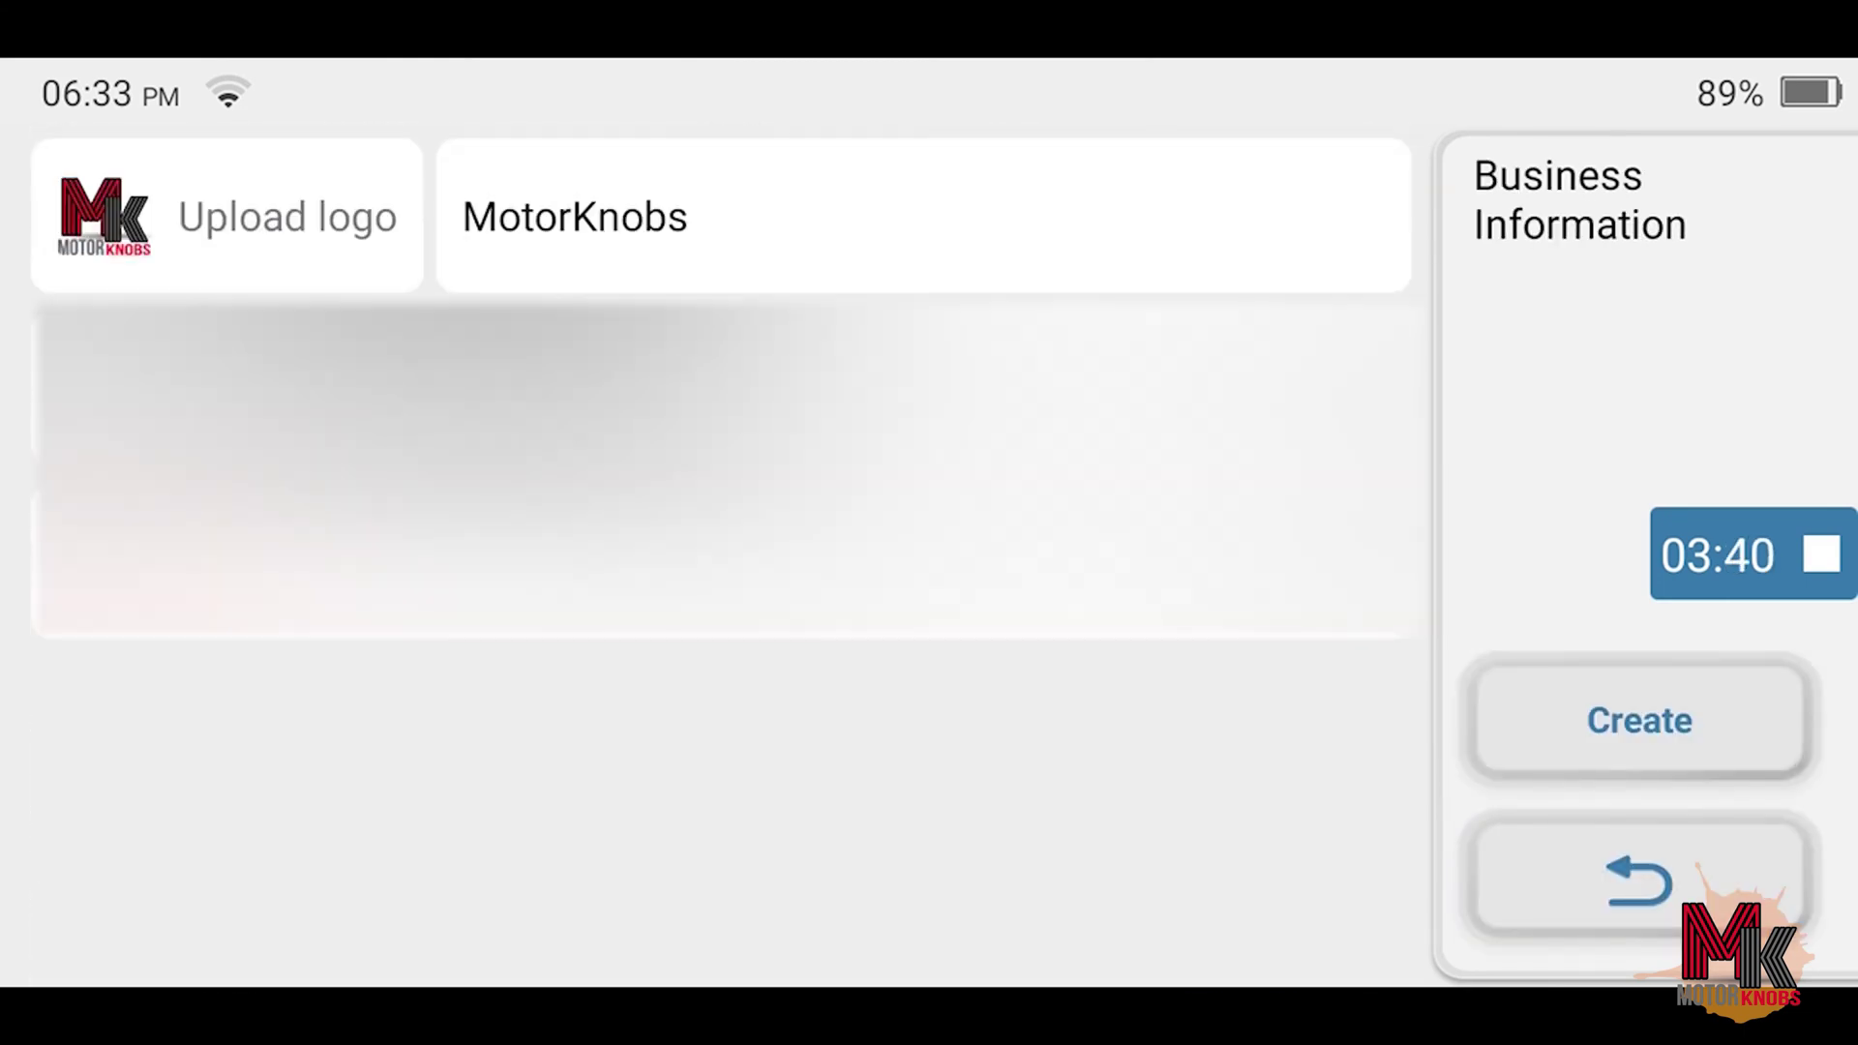
click(1640, 720)
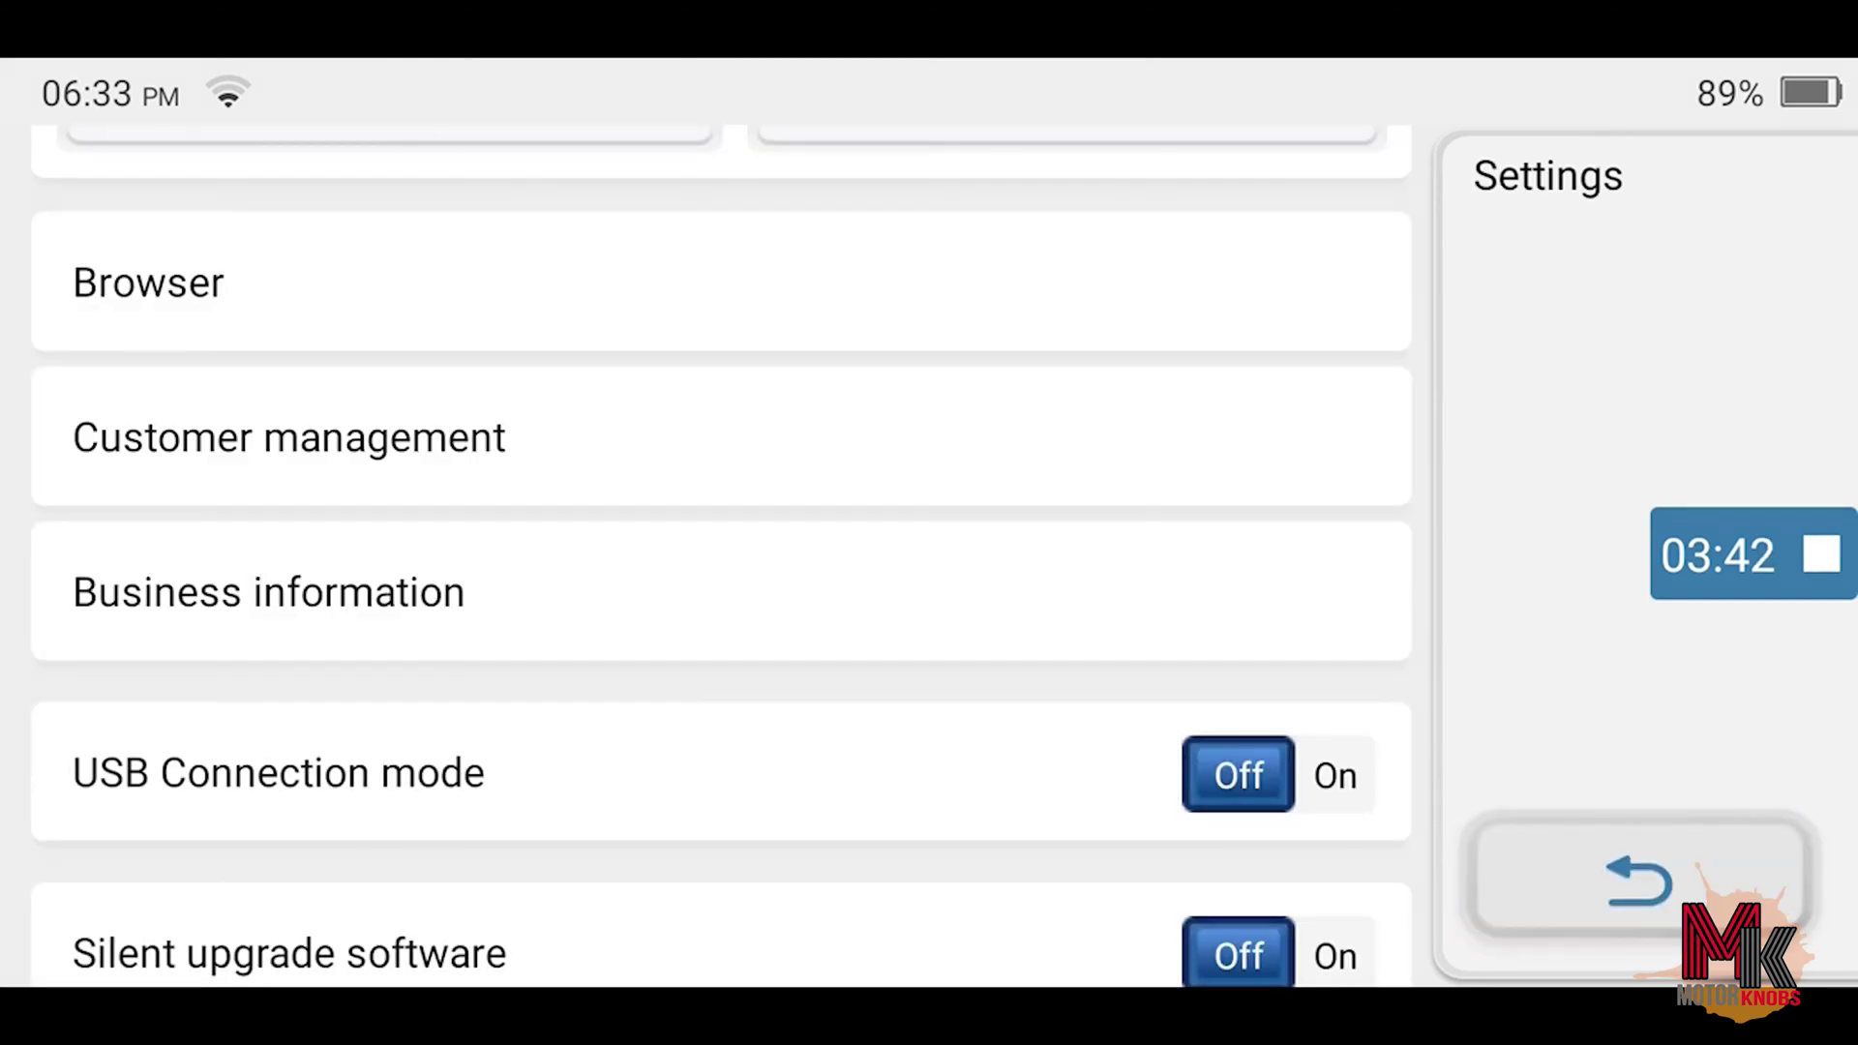
Scroll through the language, time zone, sleep time, cache, reset, file manager and update options
scroll(721, 554, down, 2)
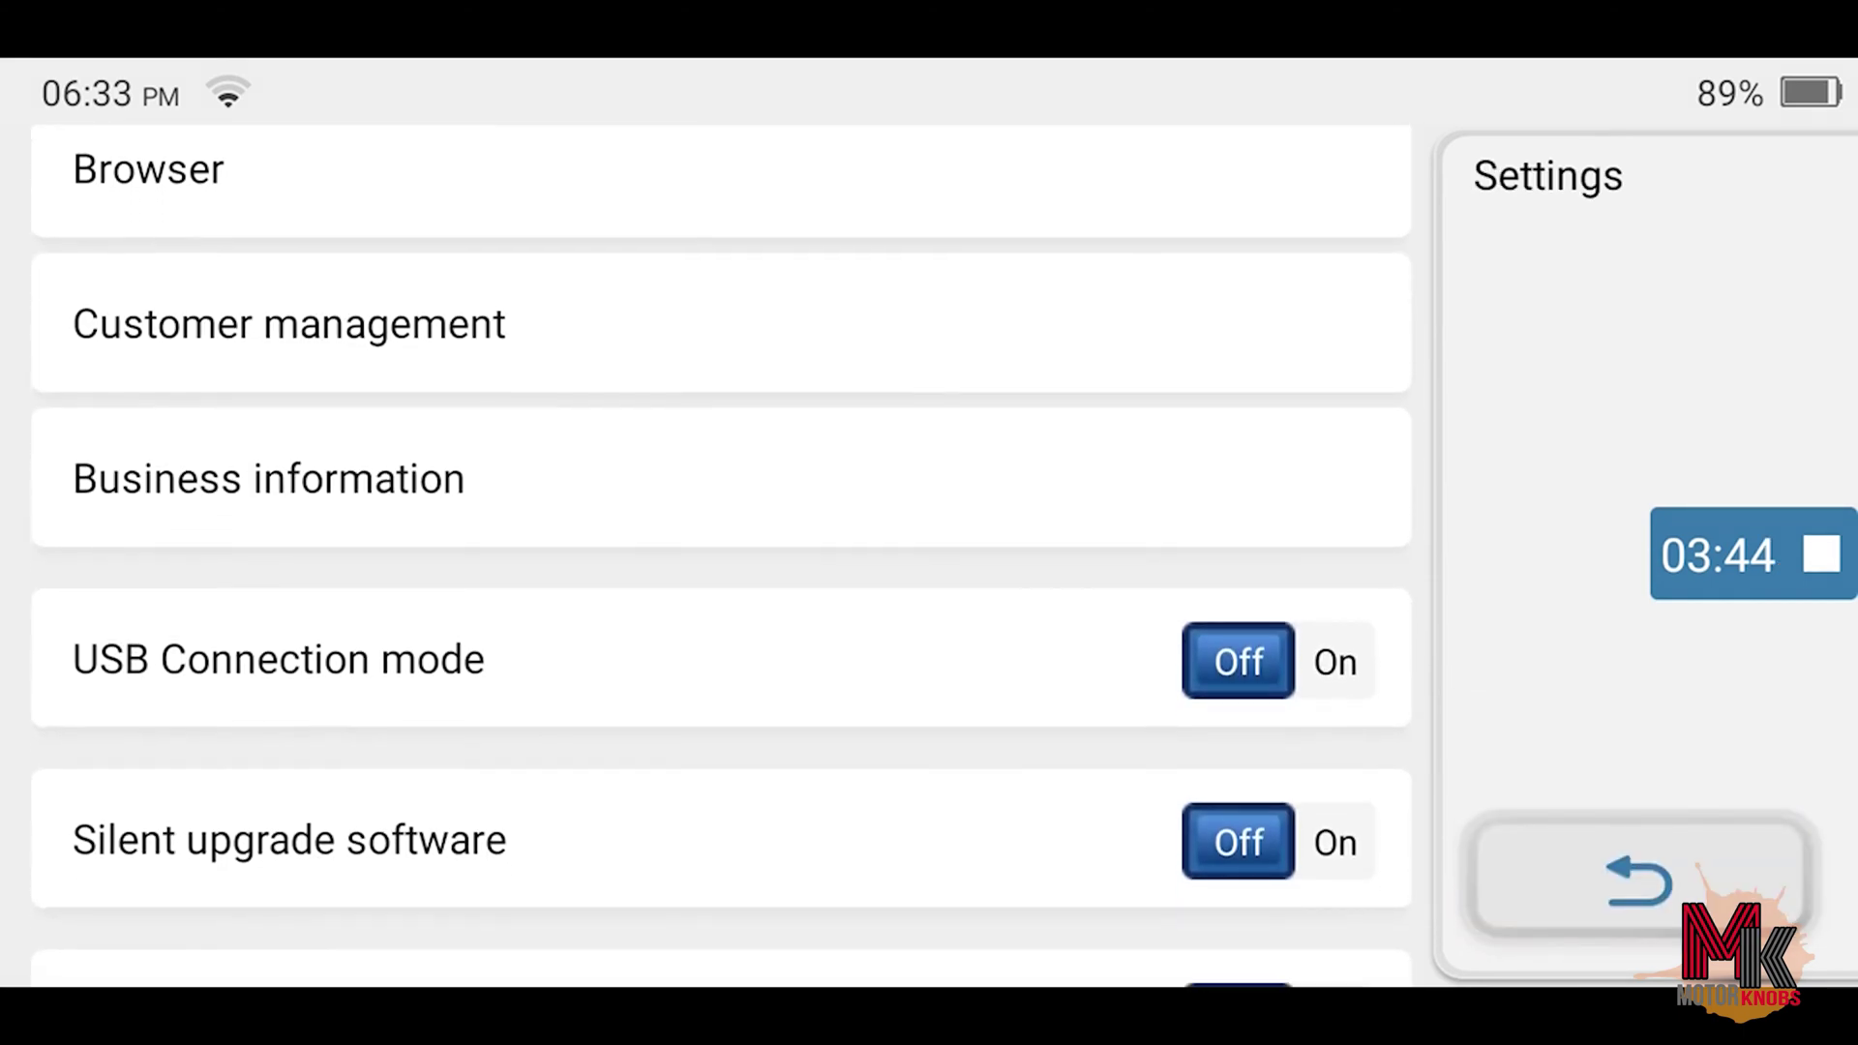
scroll(721, 554, down, 2)
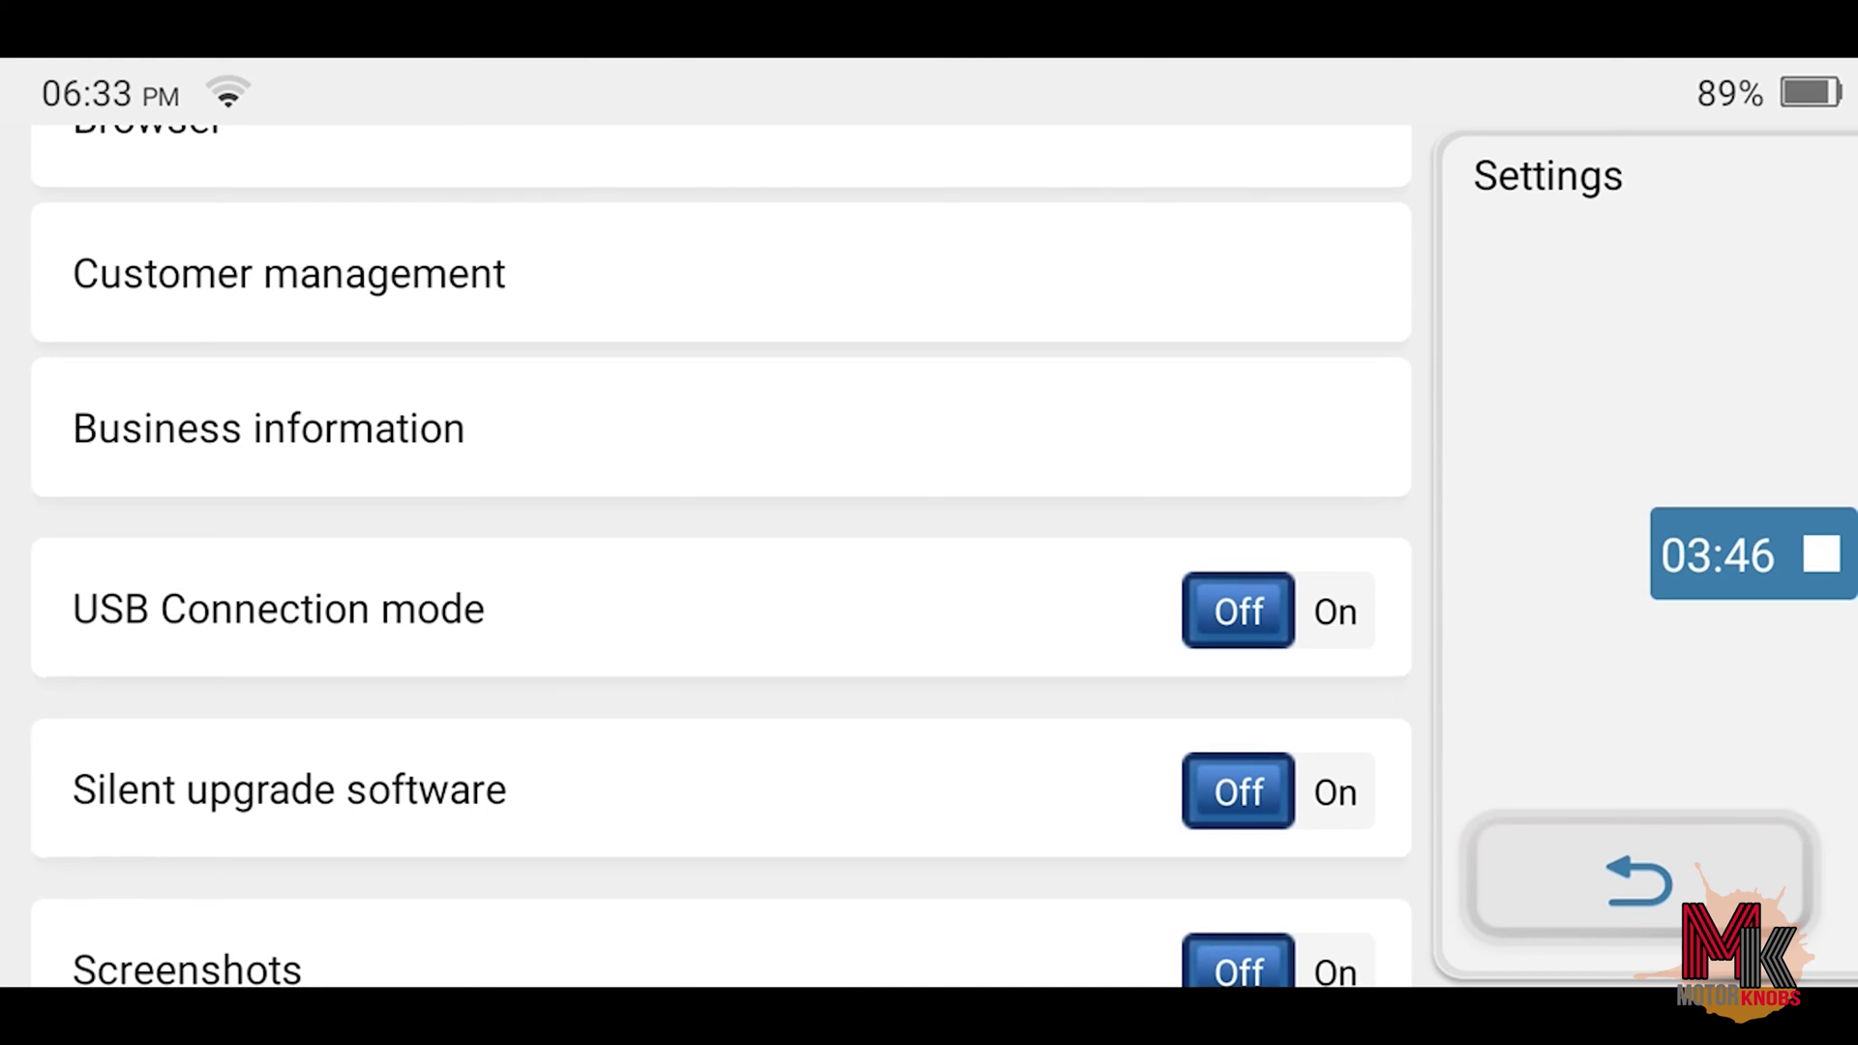
scroll(721, 555, down, 5)
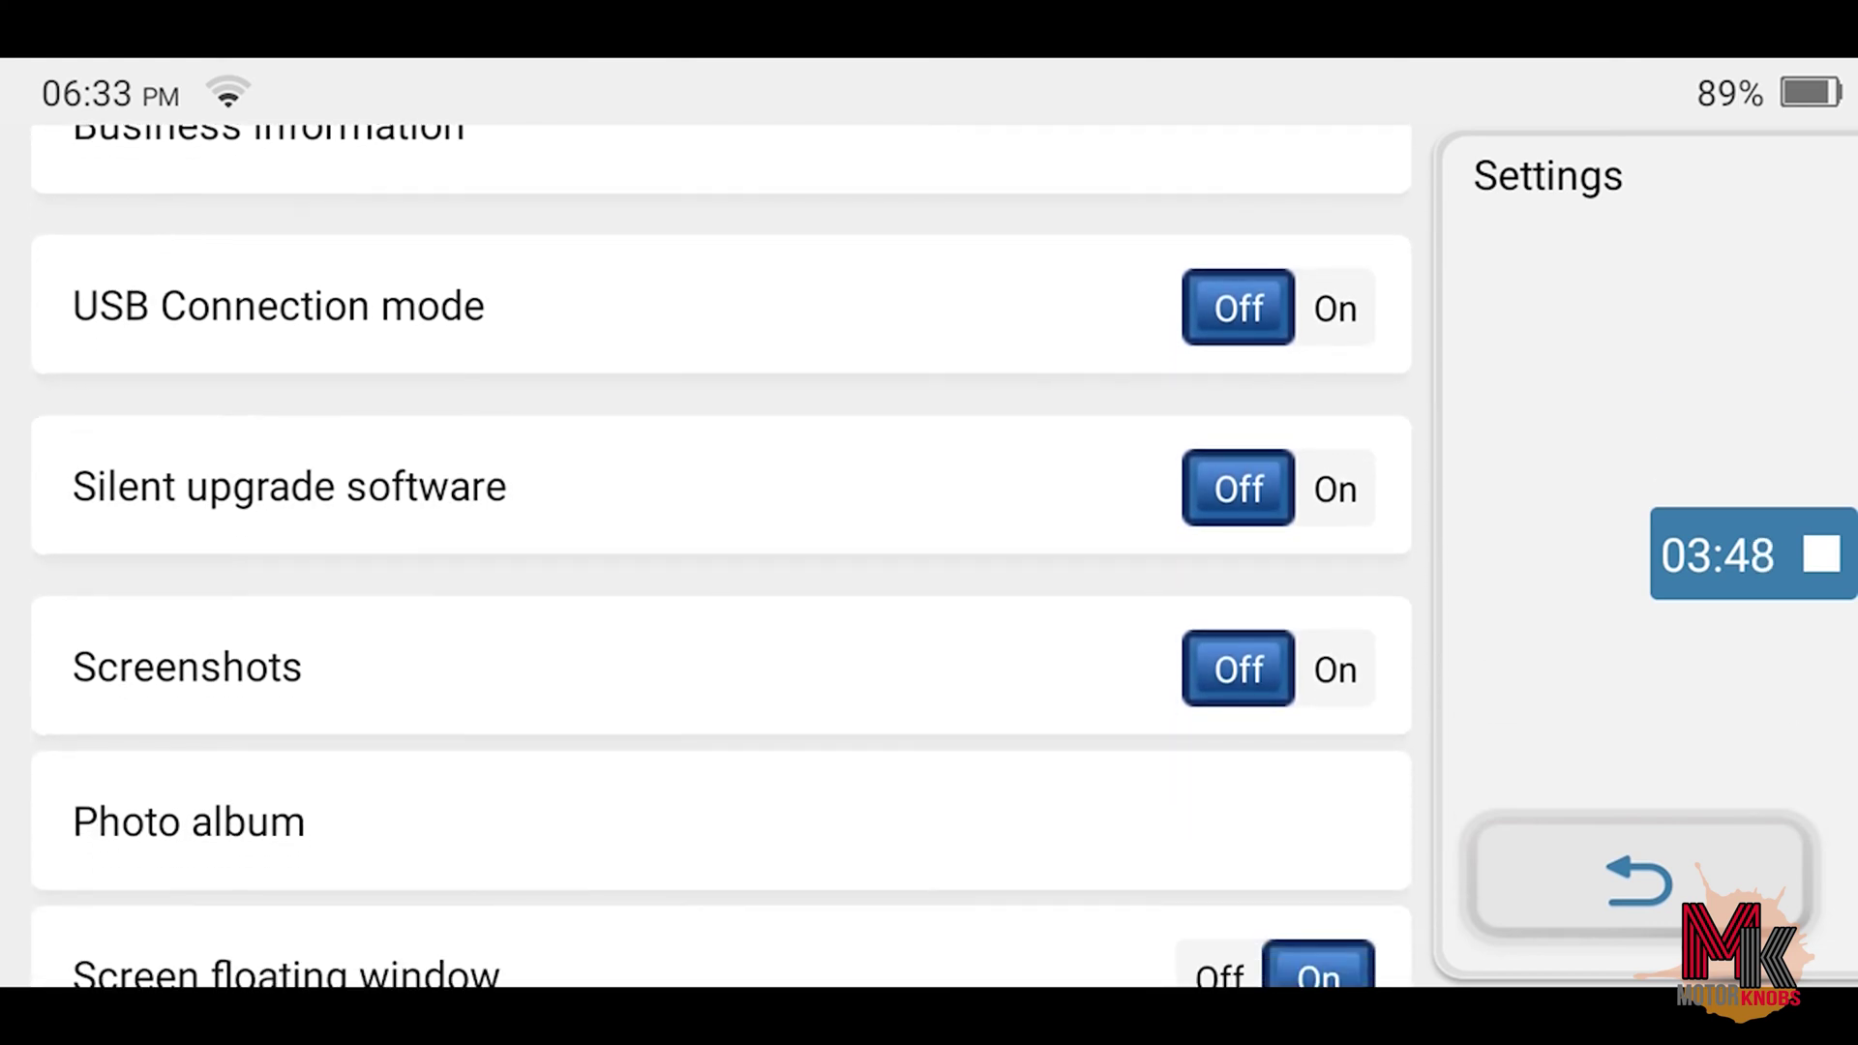
scroll(721, 555, down, 5)
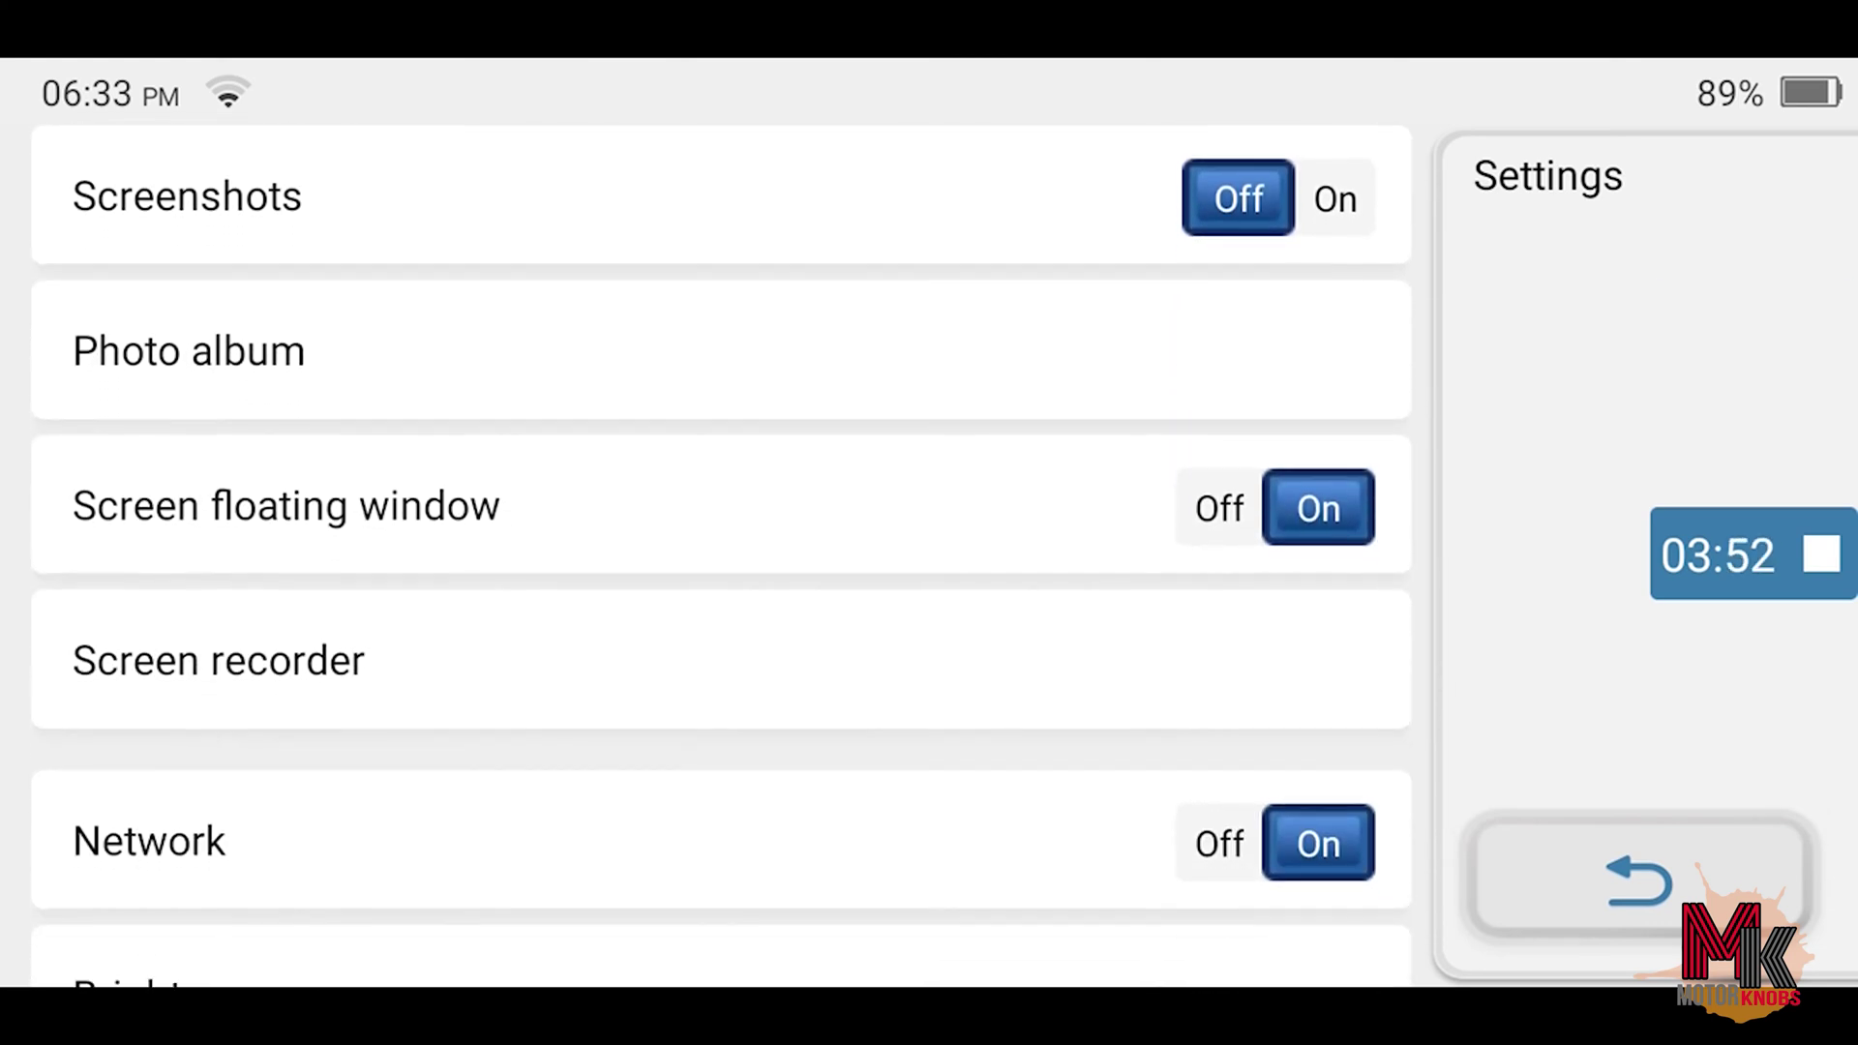
scroll(721, 554, down, 6)
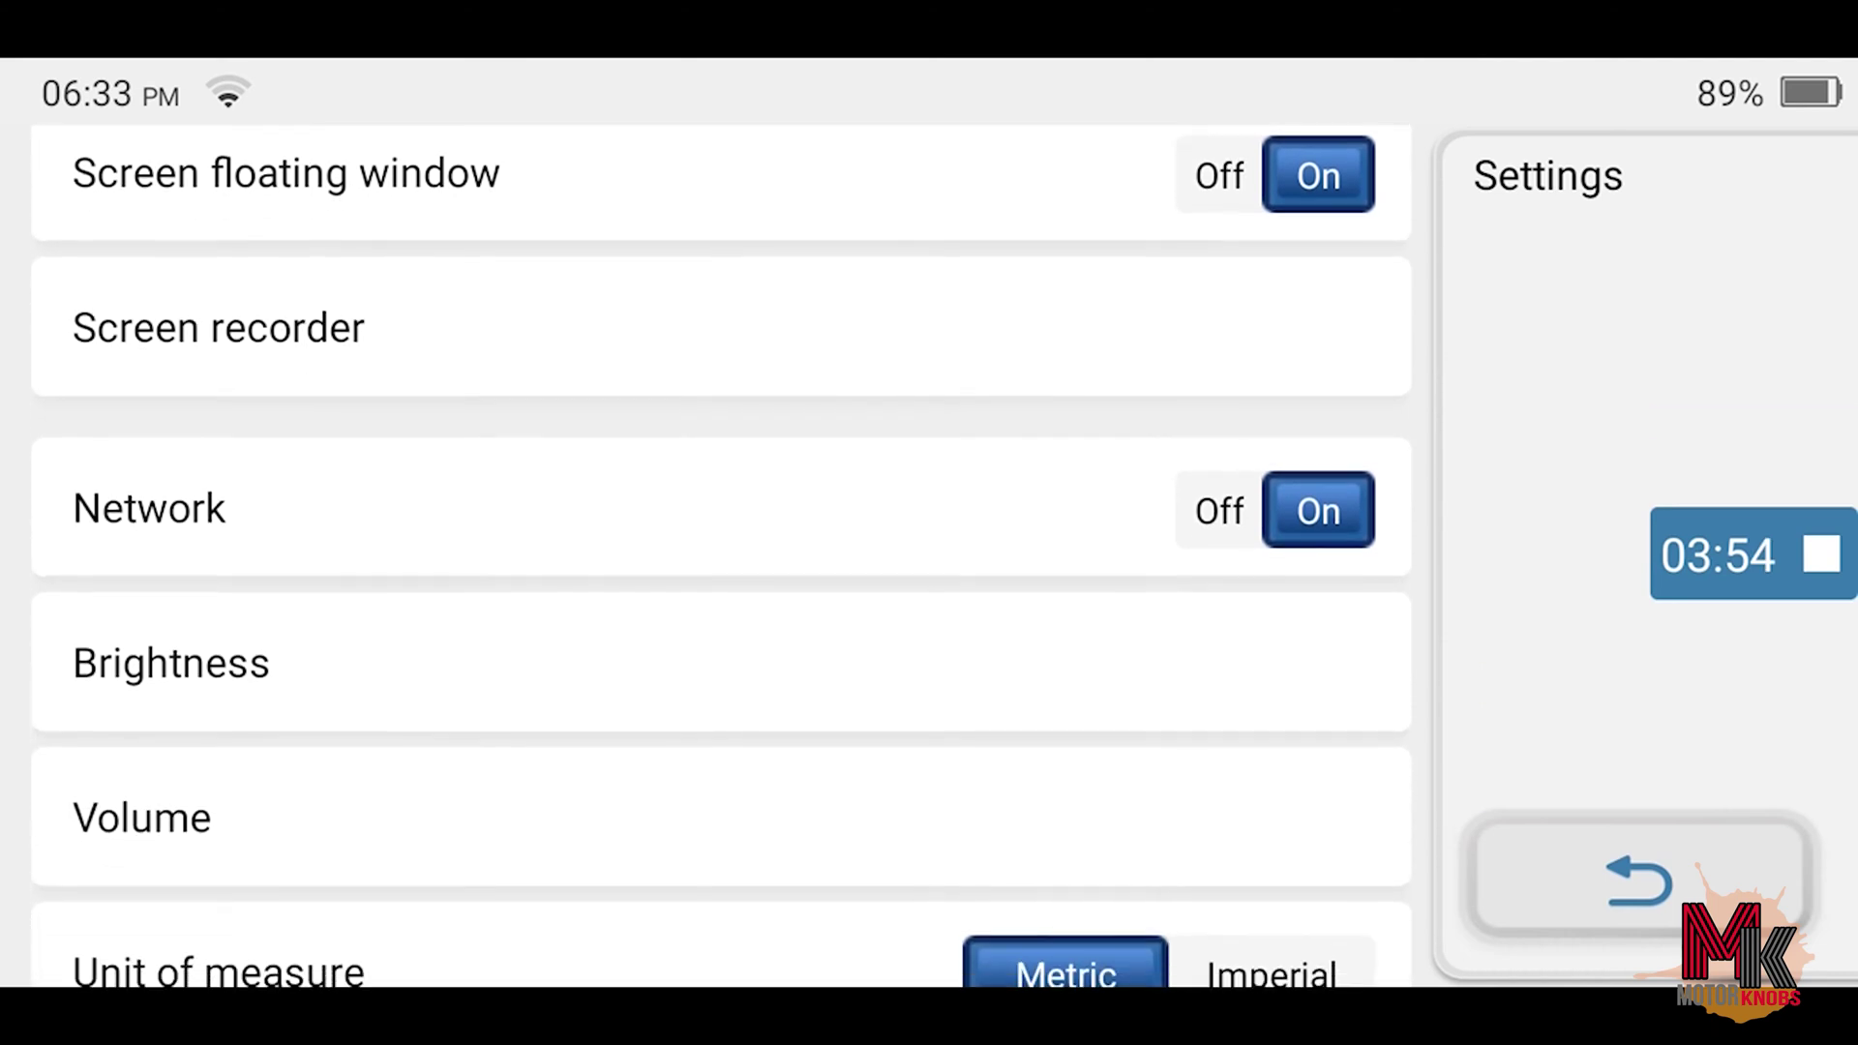
scroll(721, 555, down, 8)
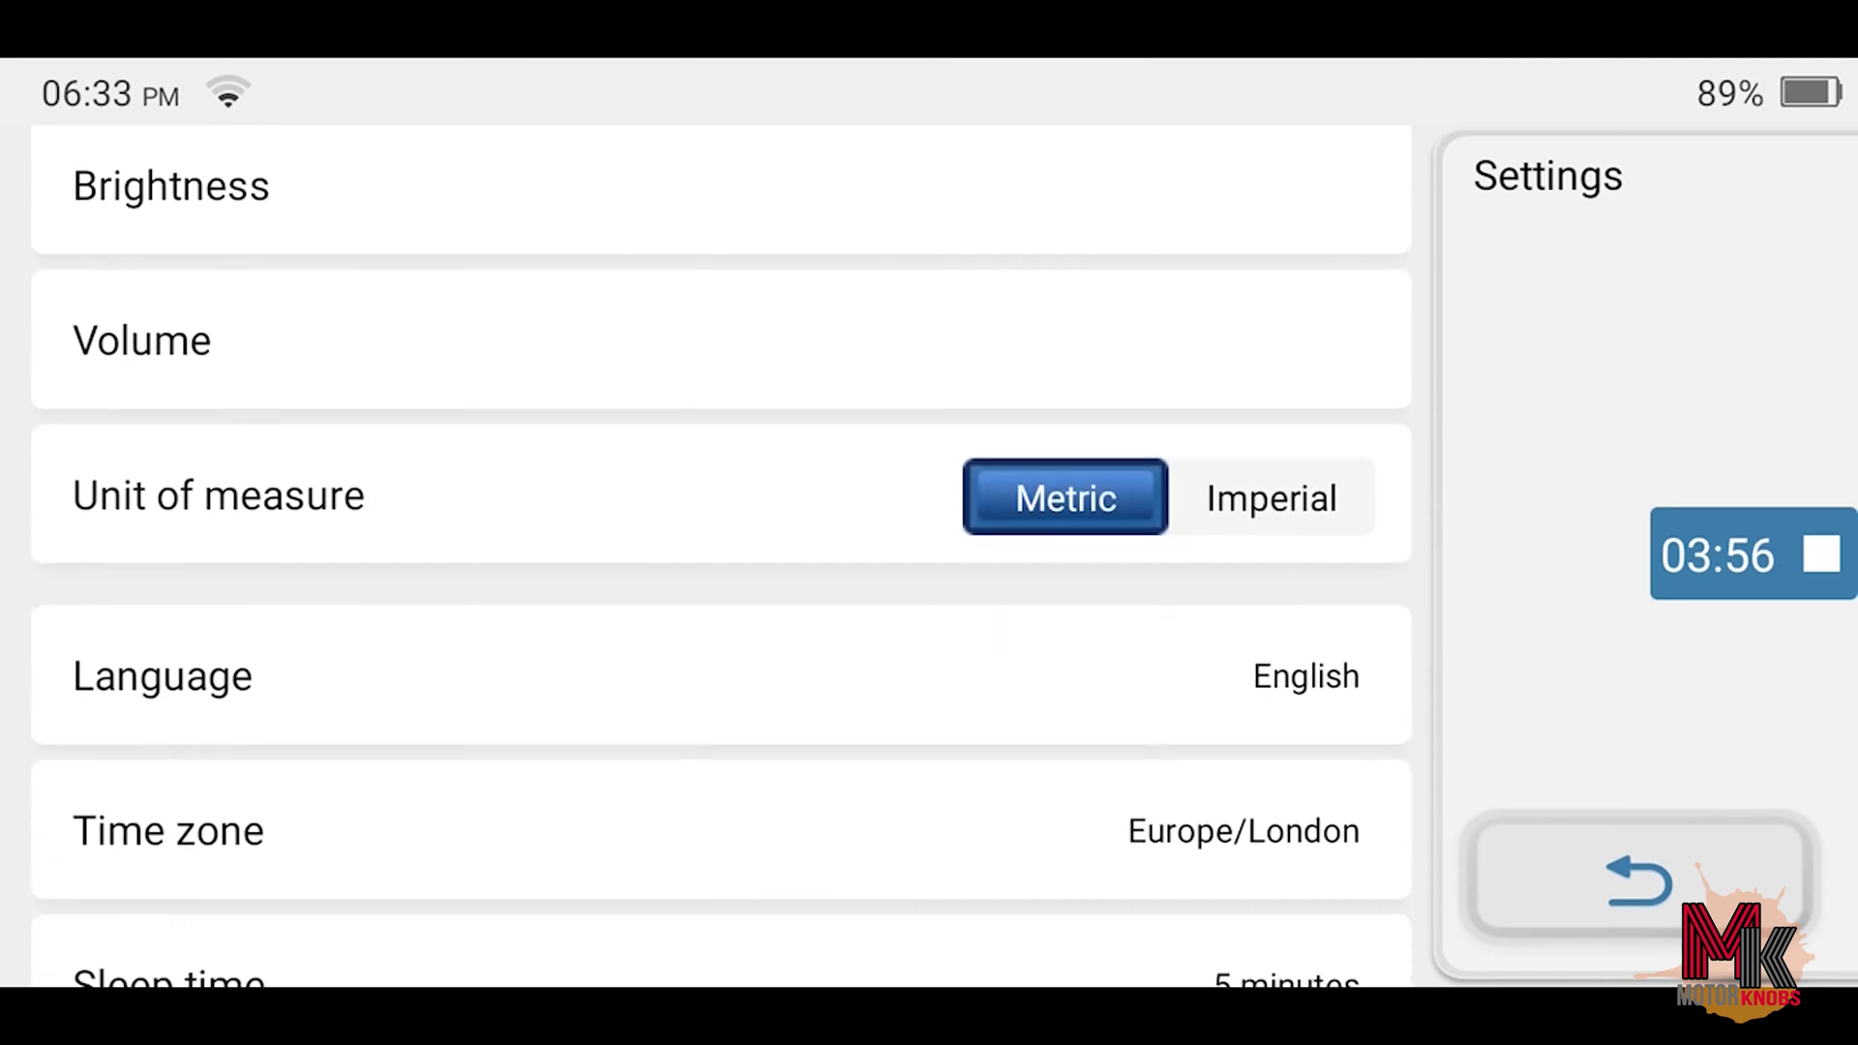
scroll(721, 554, down, 4)
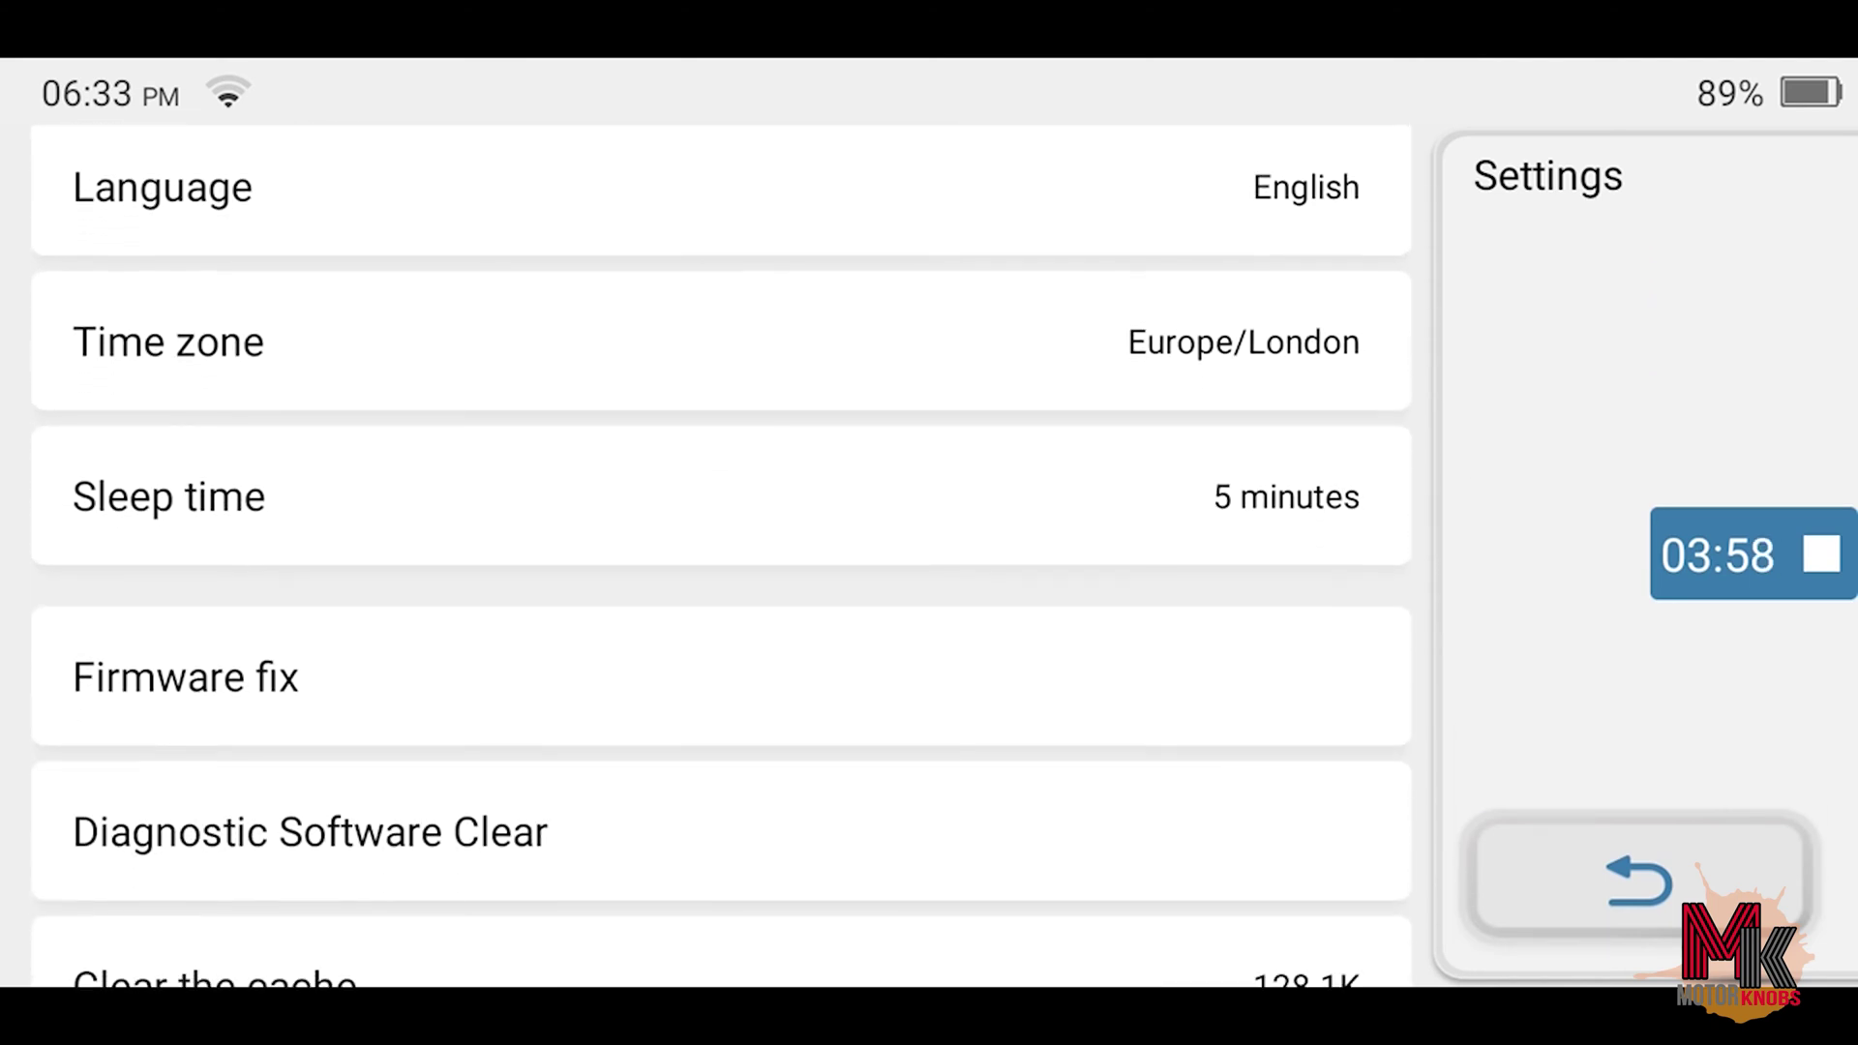
scroll(721, 555, down, 4)
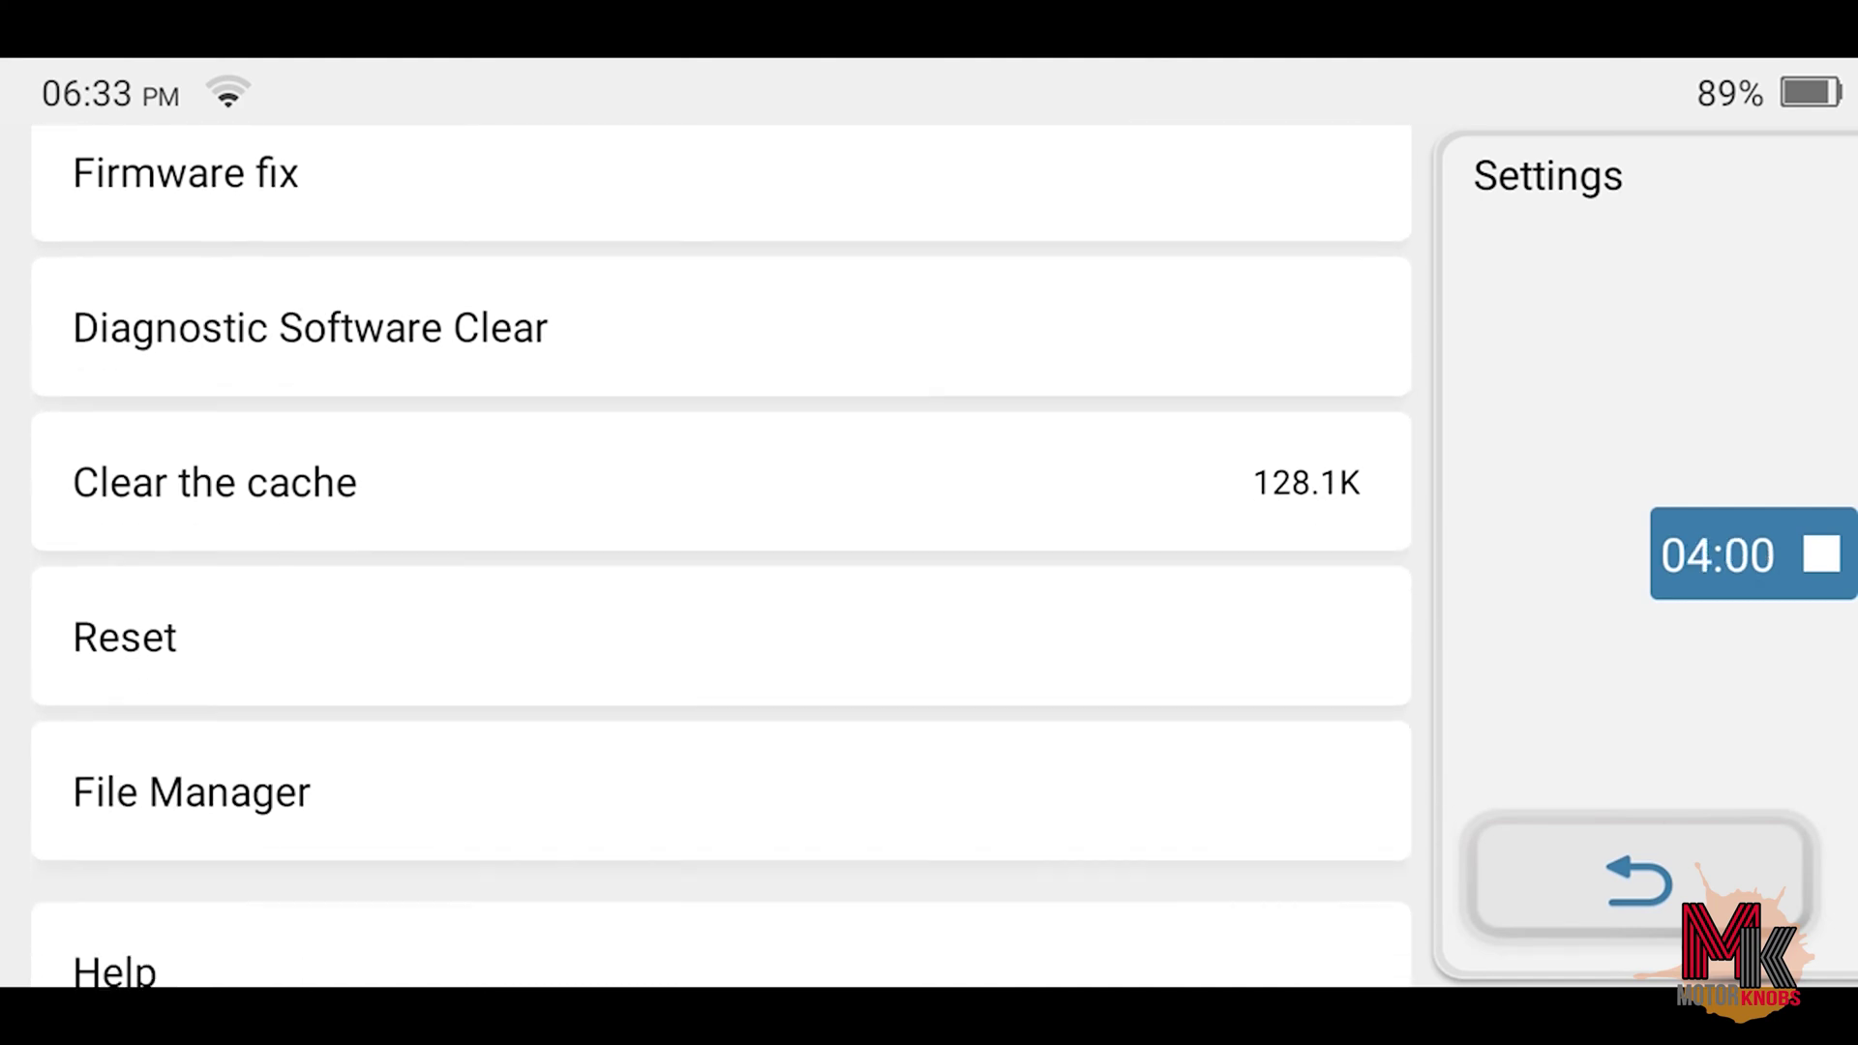
scroll(721, 554, down, 1)
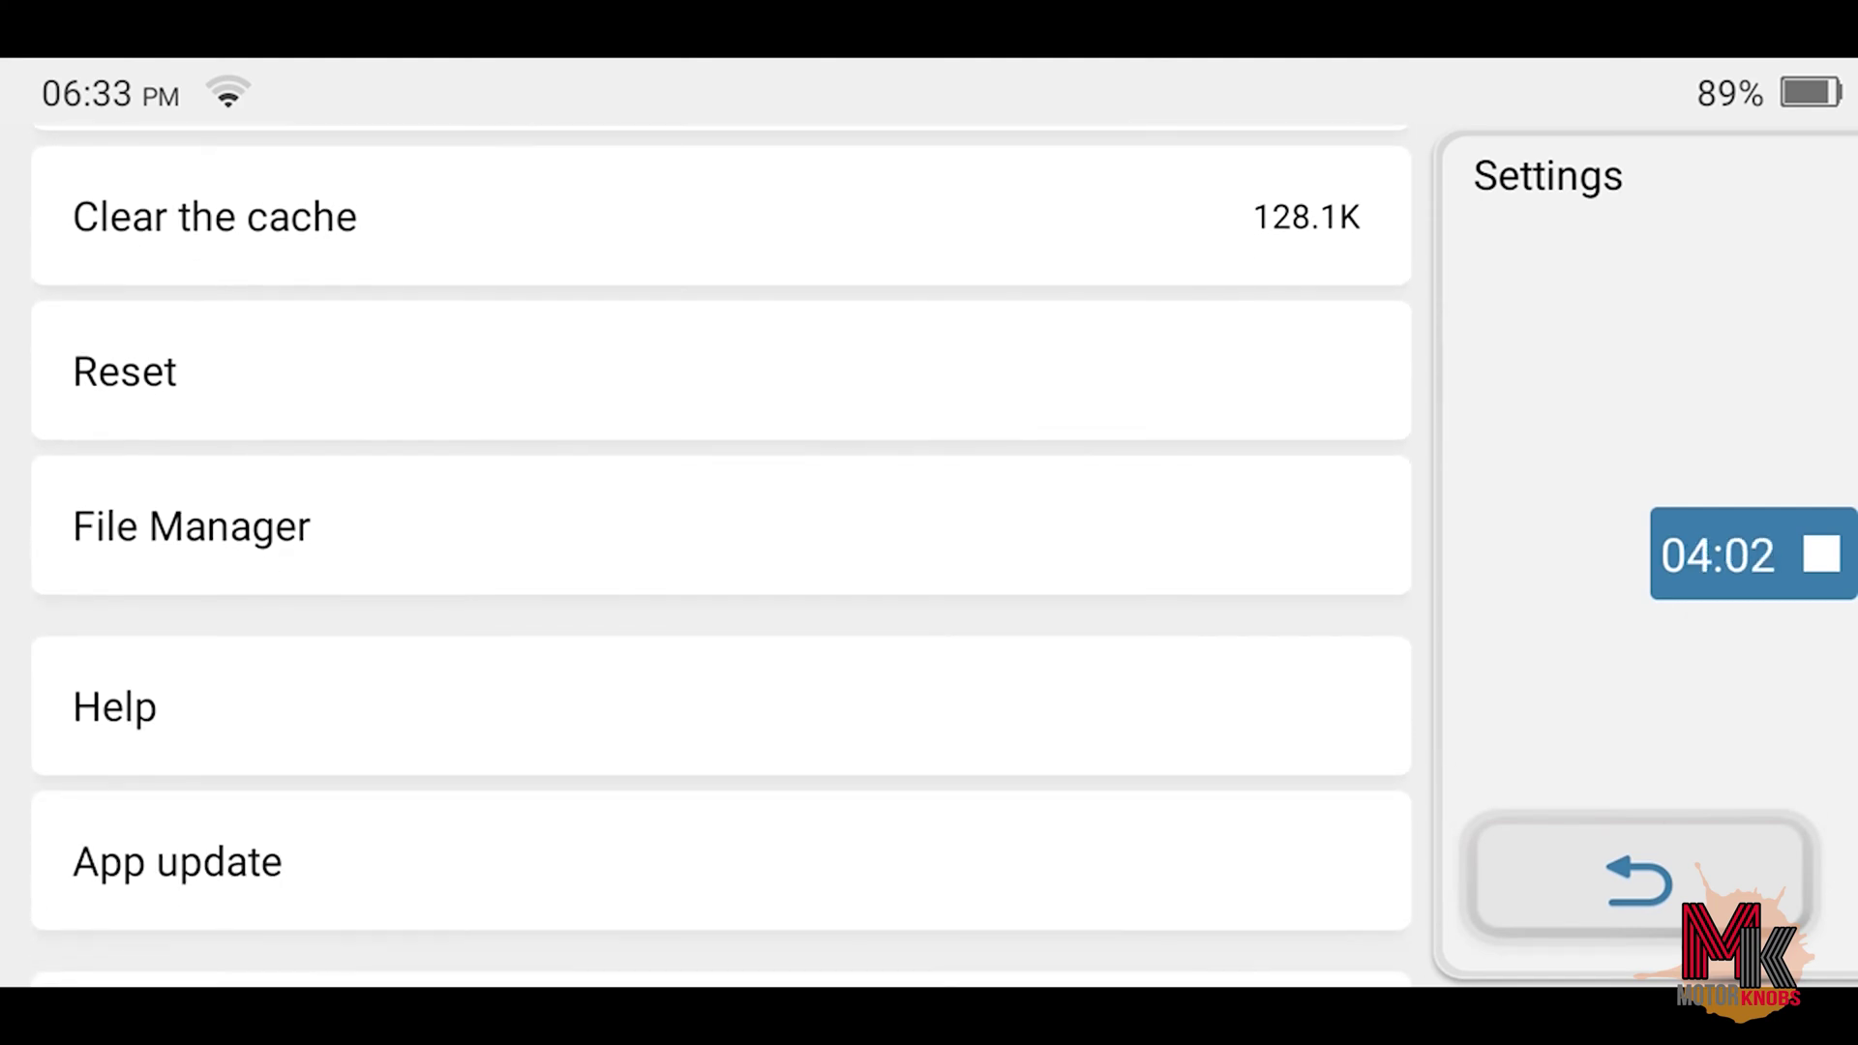
click(720, 860)
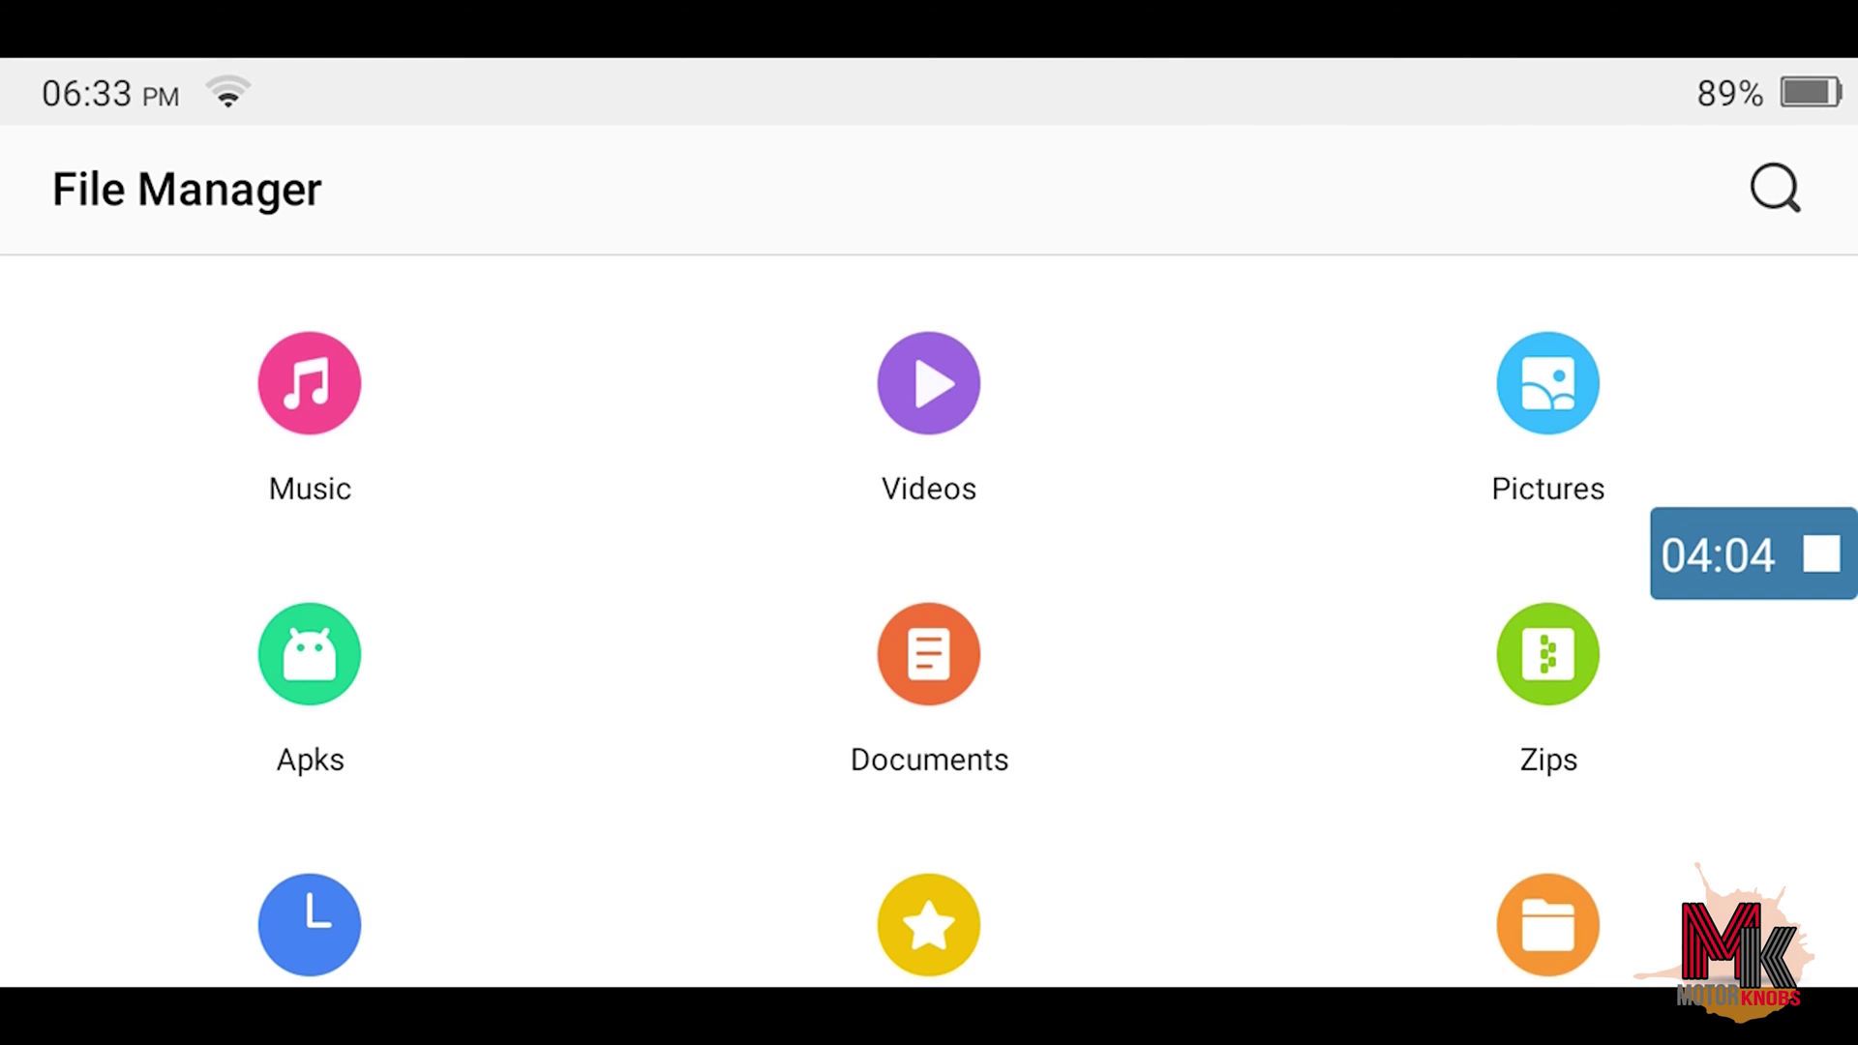
scroll(929, 617, down, 4)
drag(10, 572, 126, 572)
scroll(721, 557, down, 2)
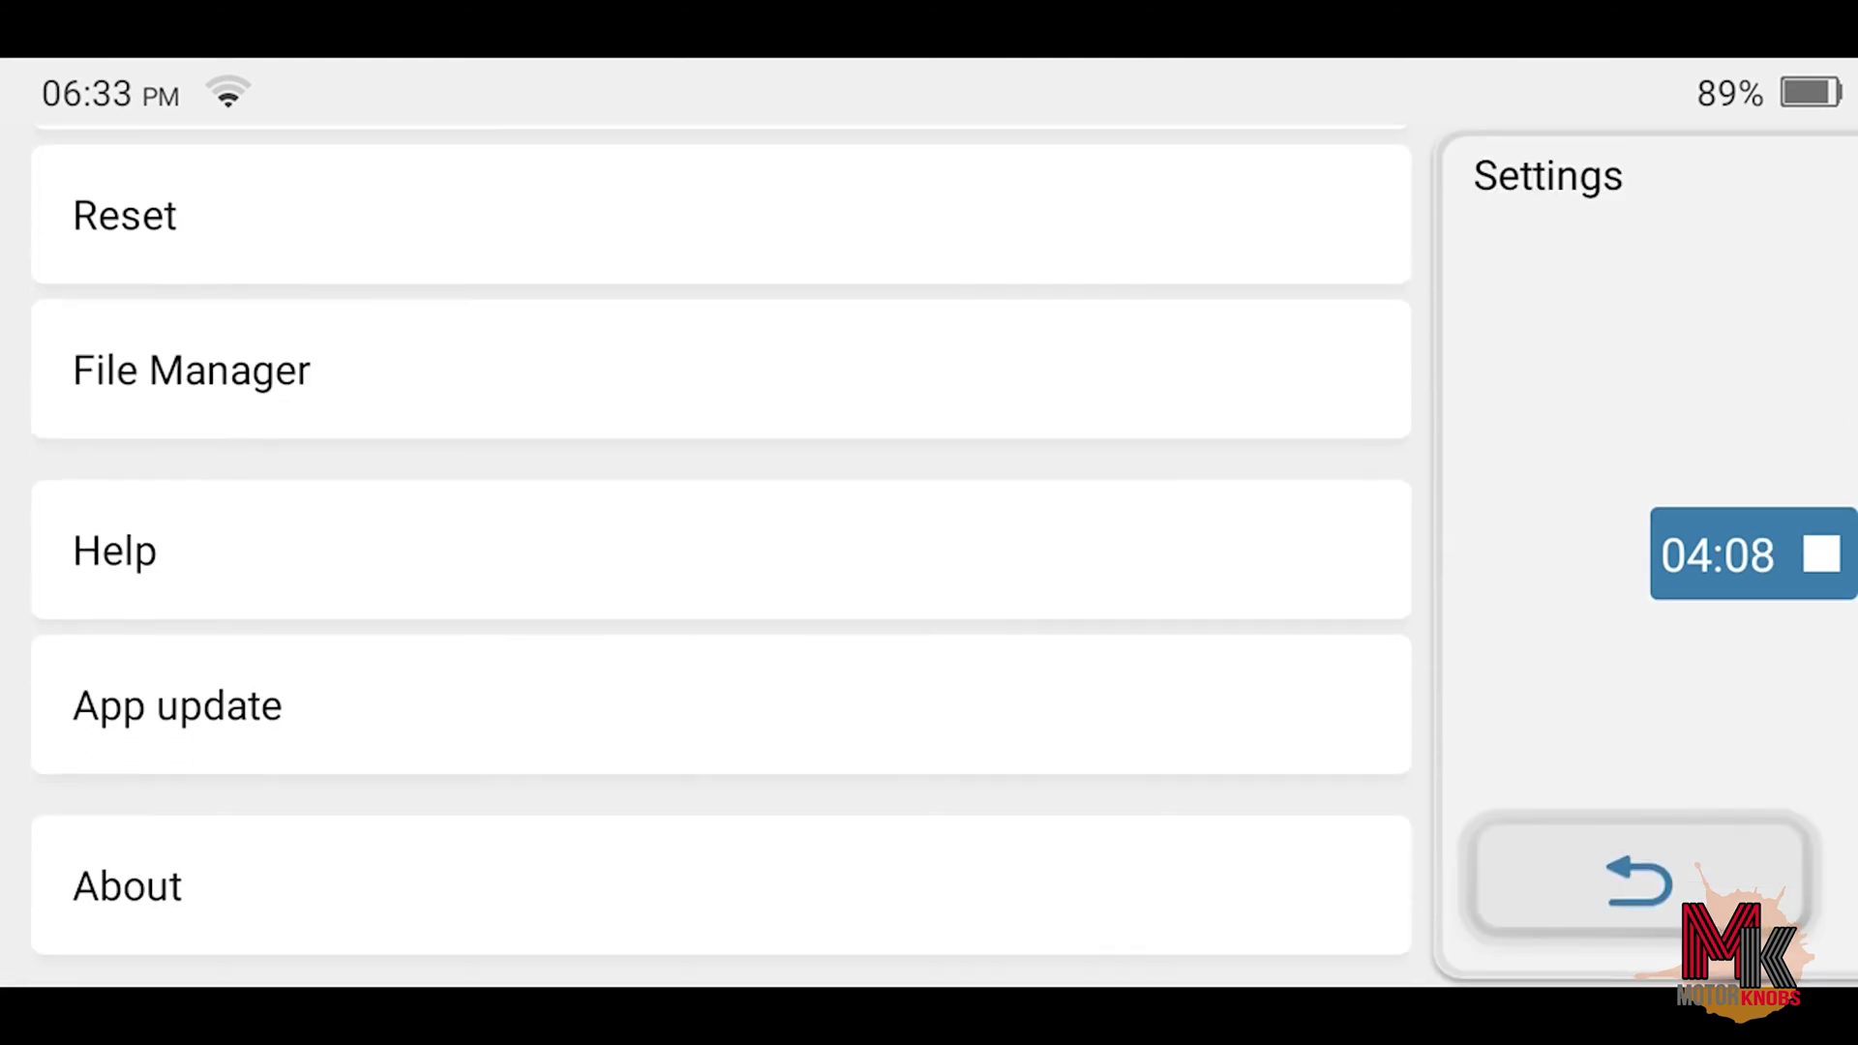
click(721, 883)
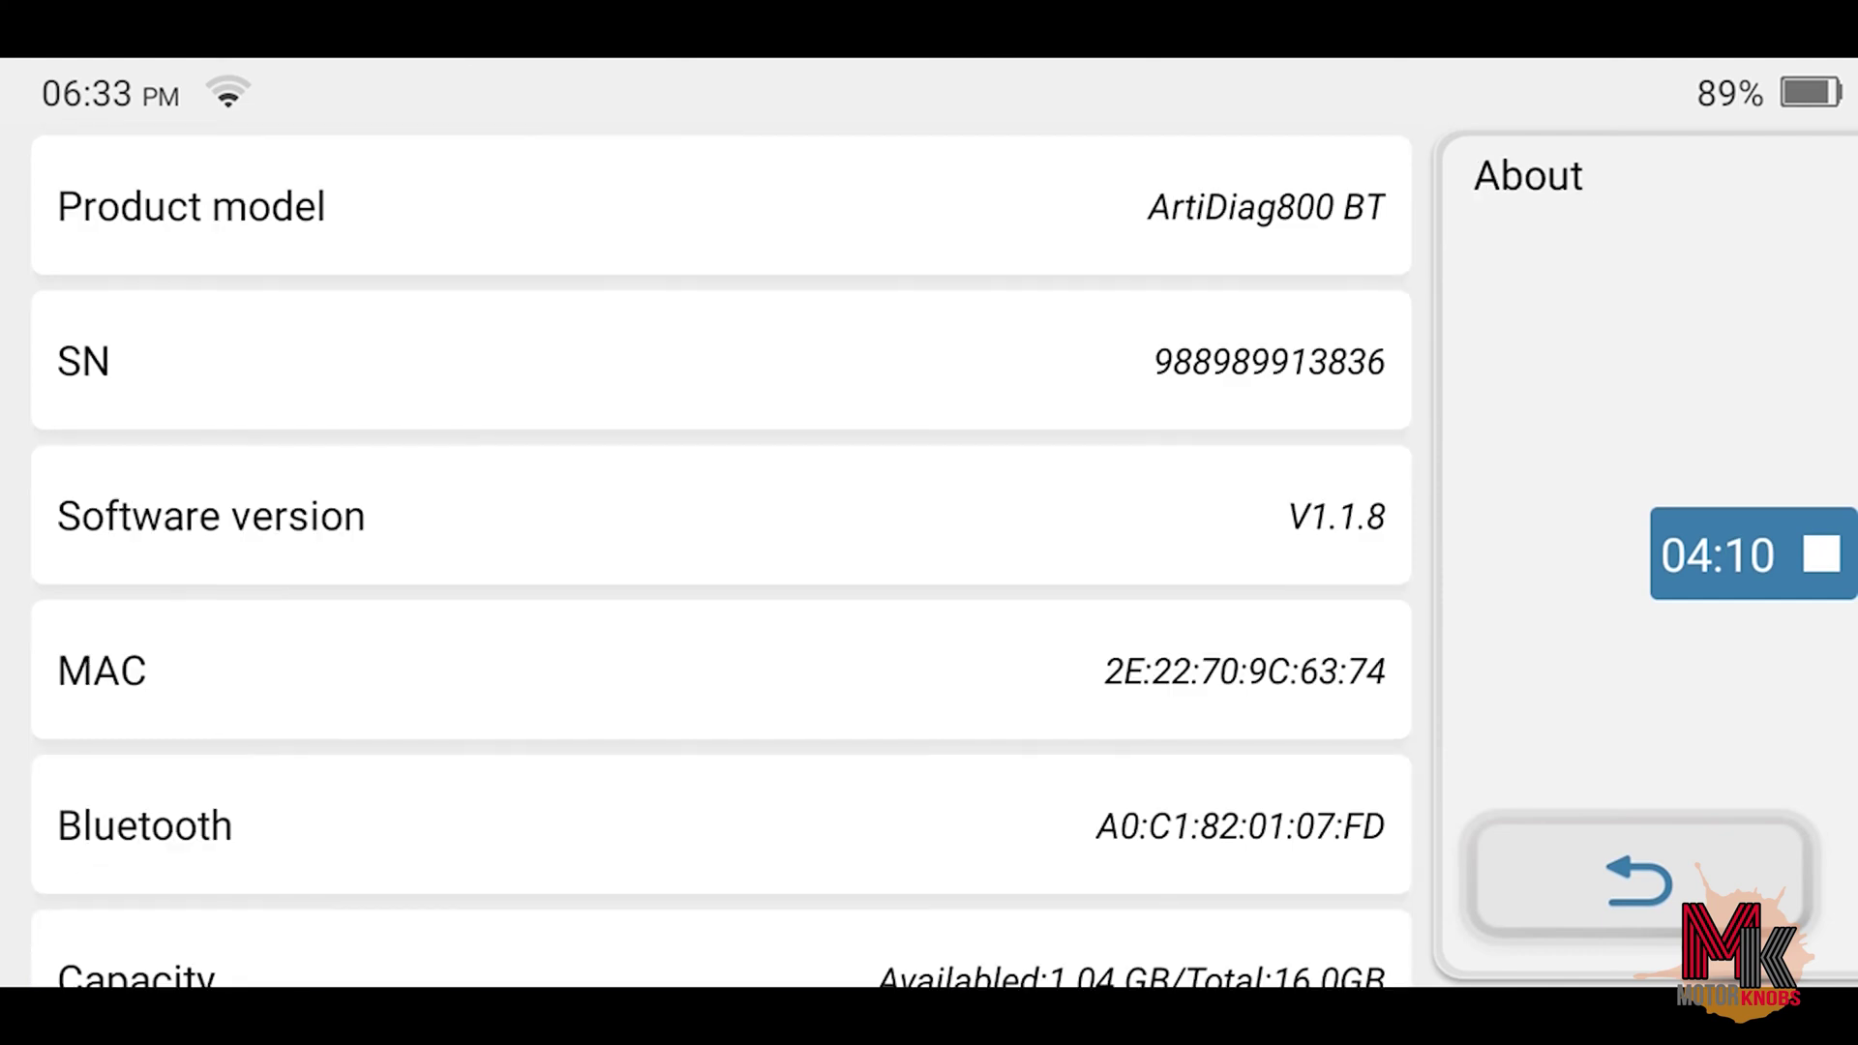
scroll(721, 557, down, 4)
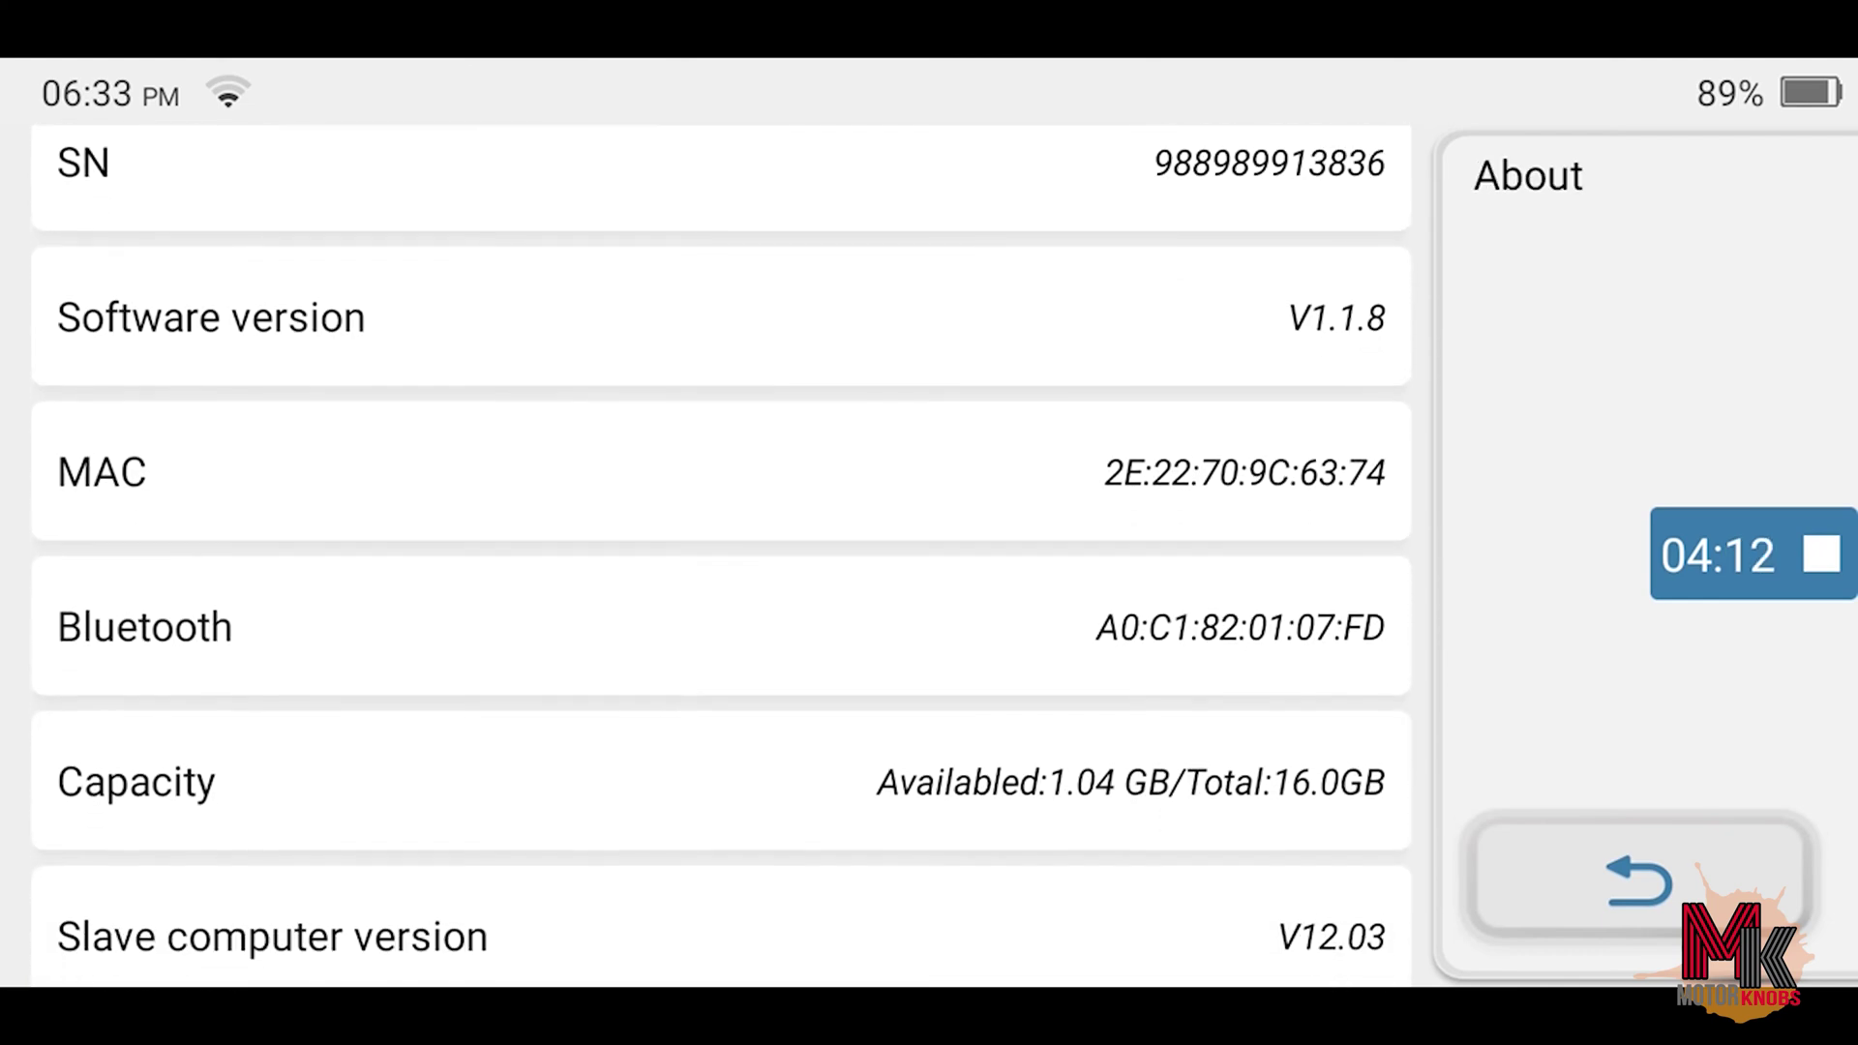
scroll(721, 556, down, 2)
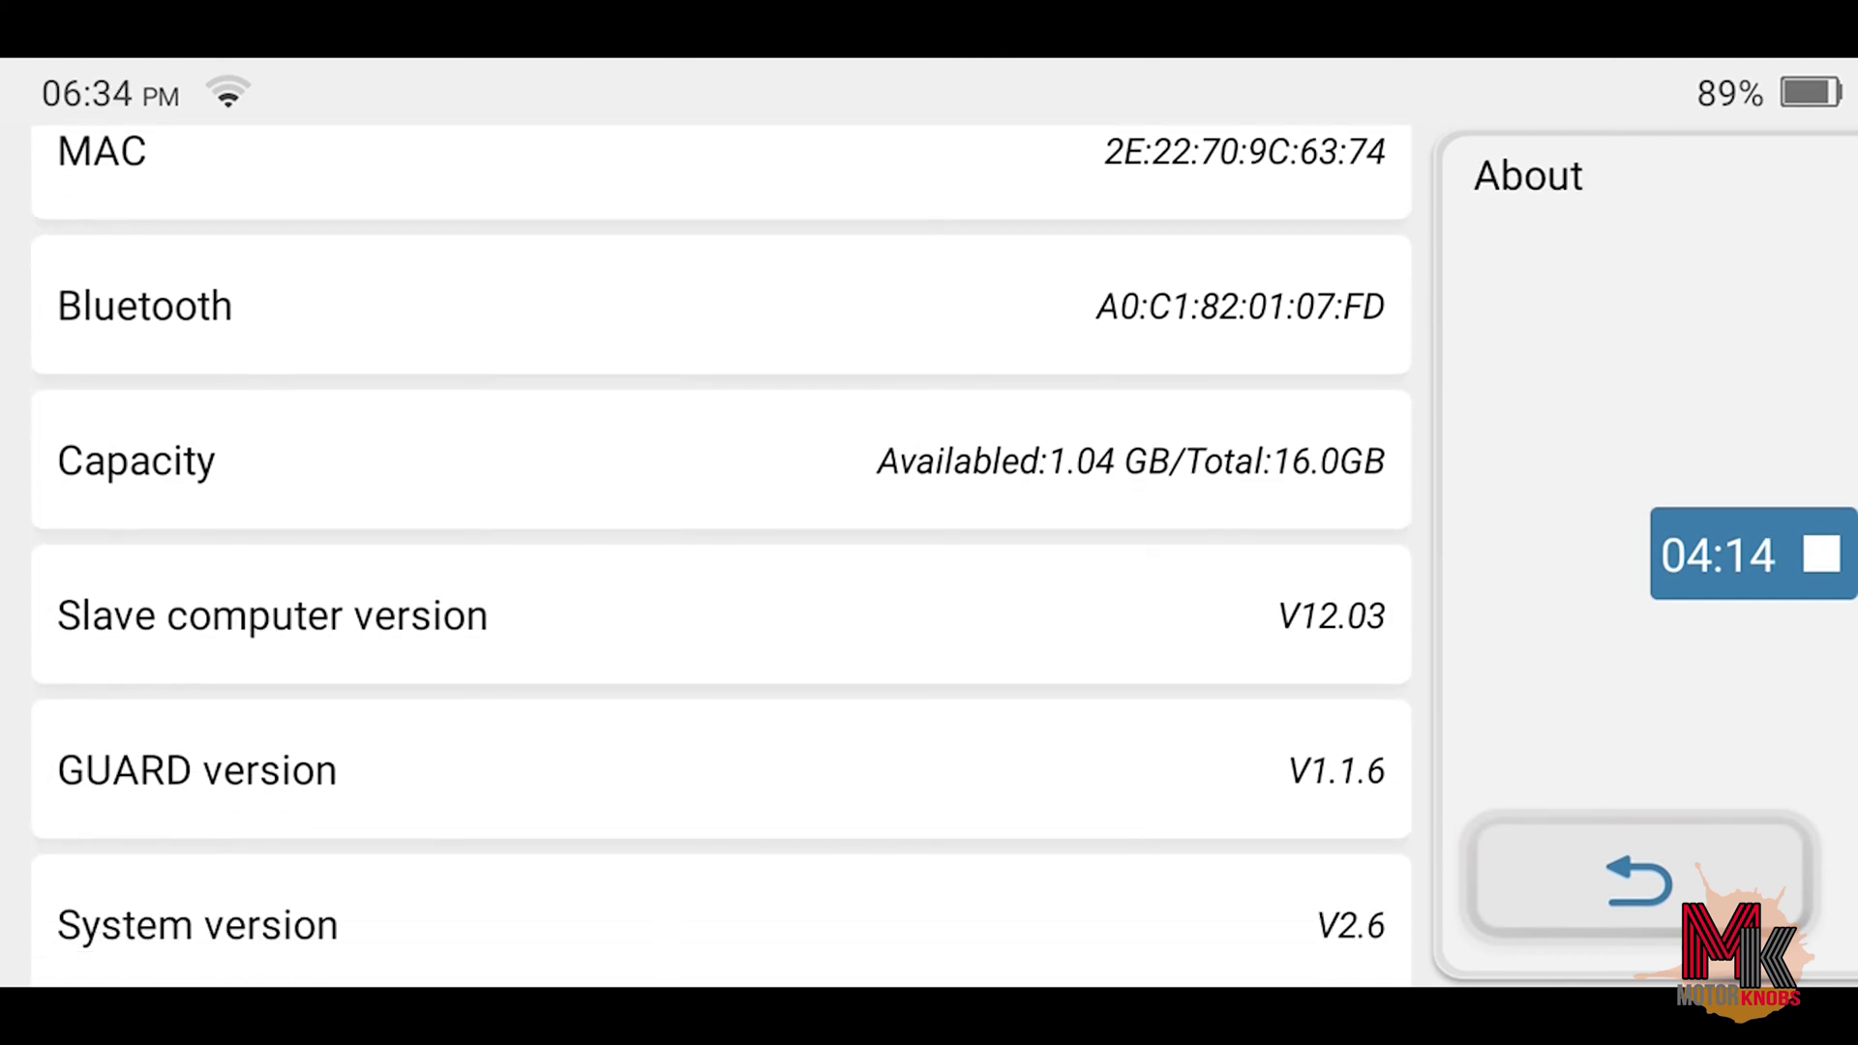
scroll(721, 557, up, 5)
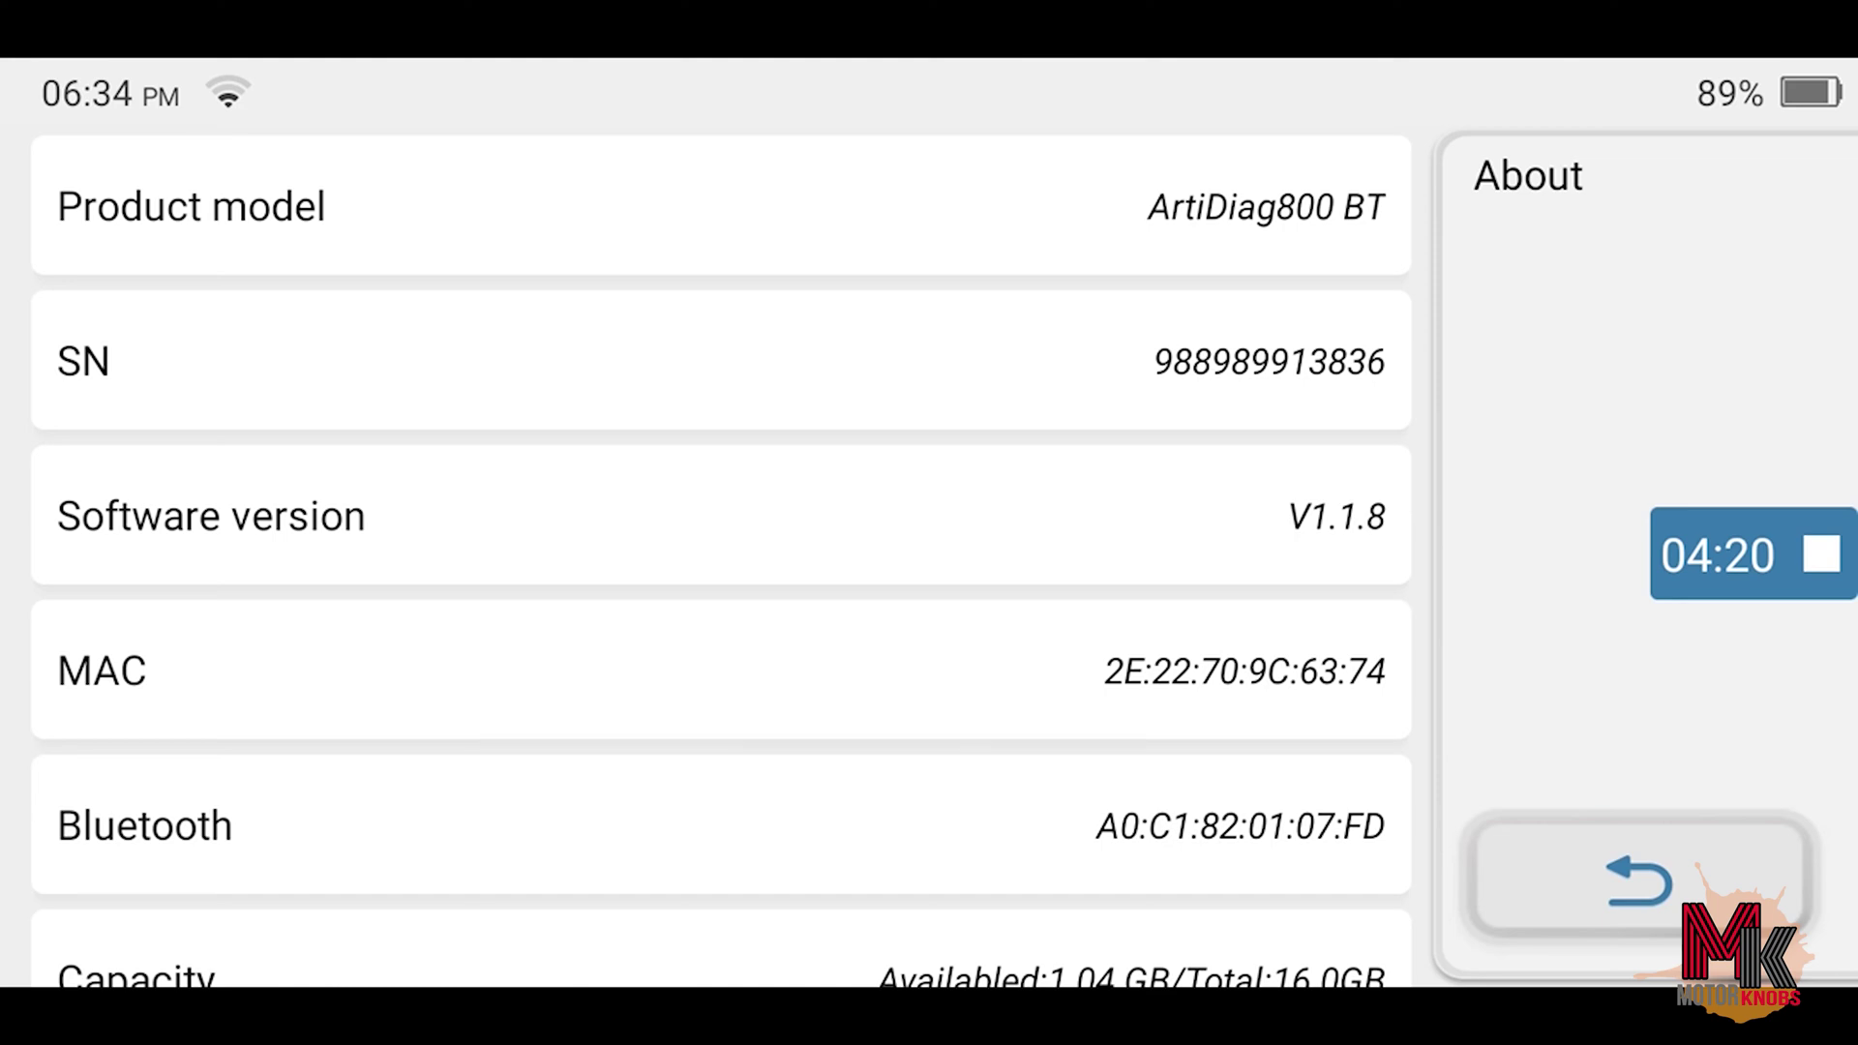
click(1639, 878)
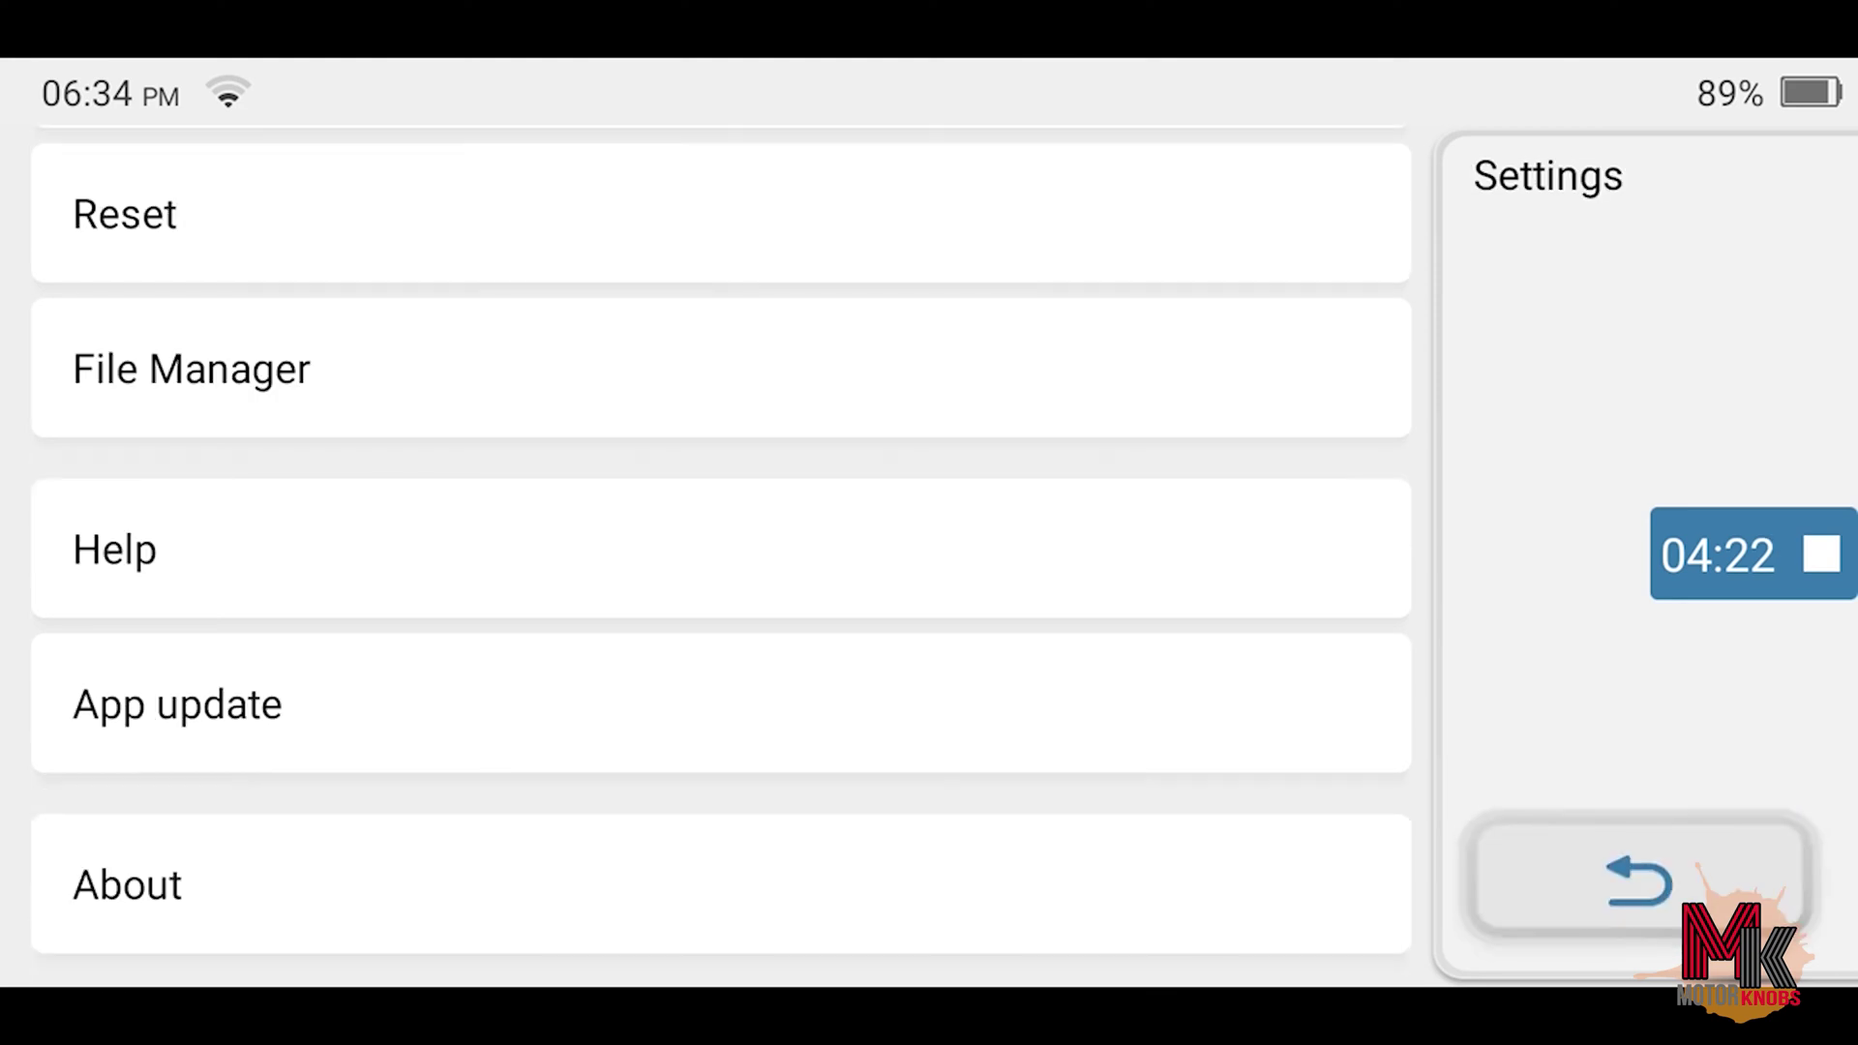
click(1638, 878)
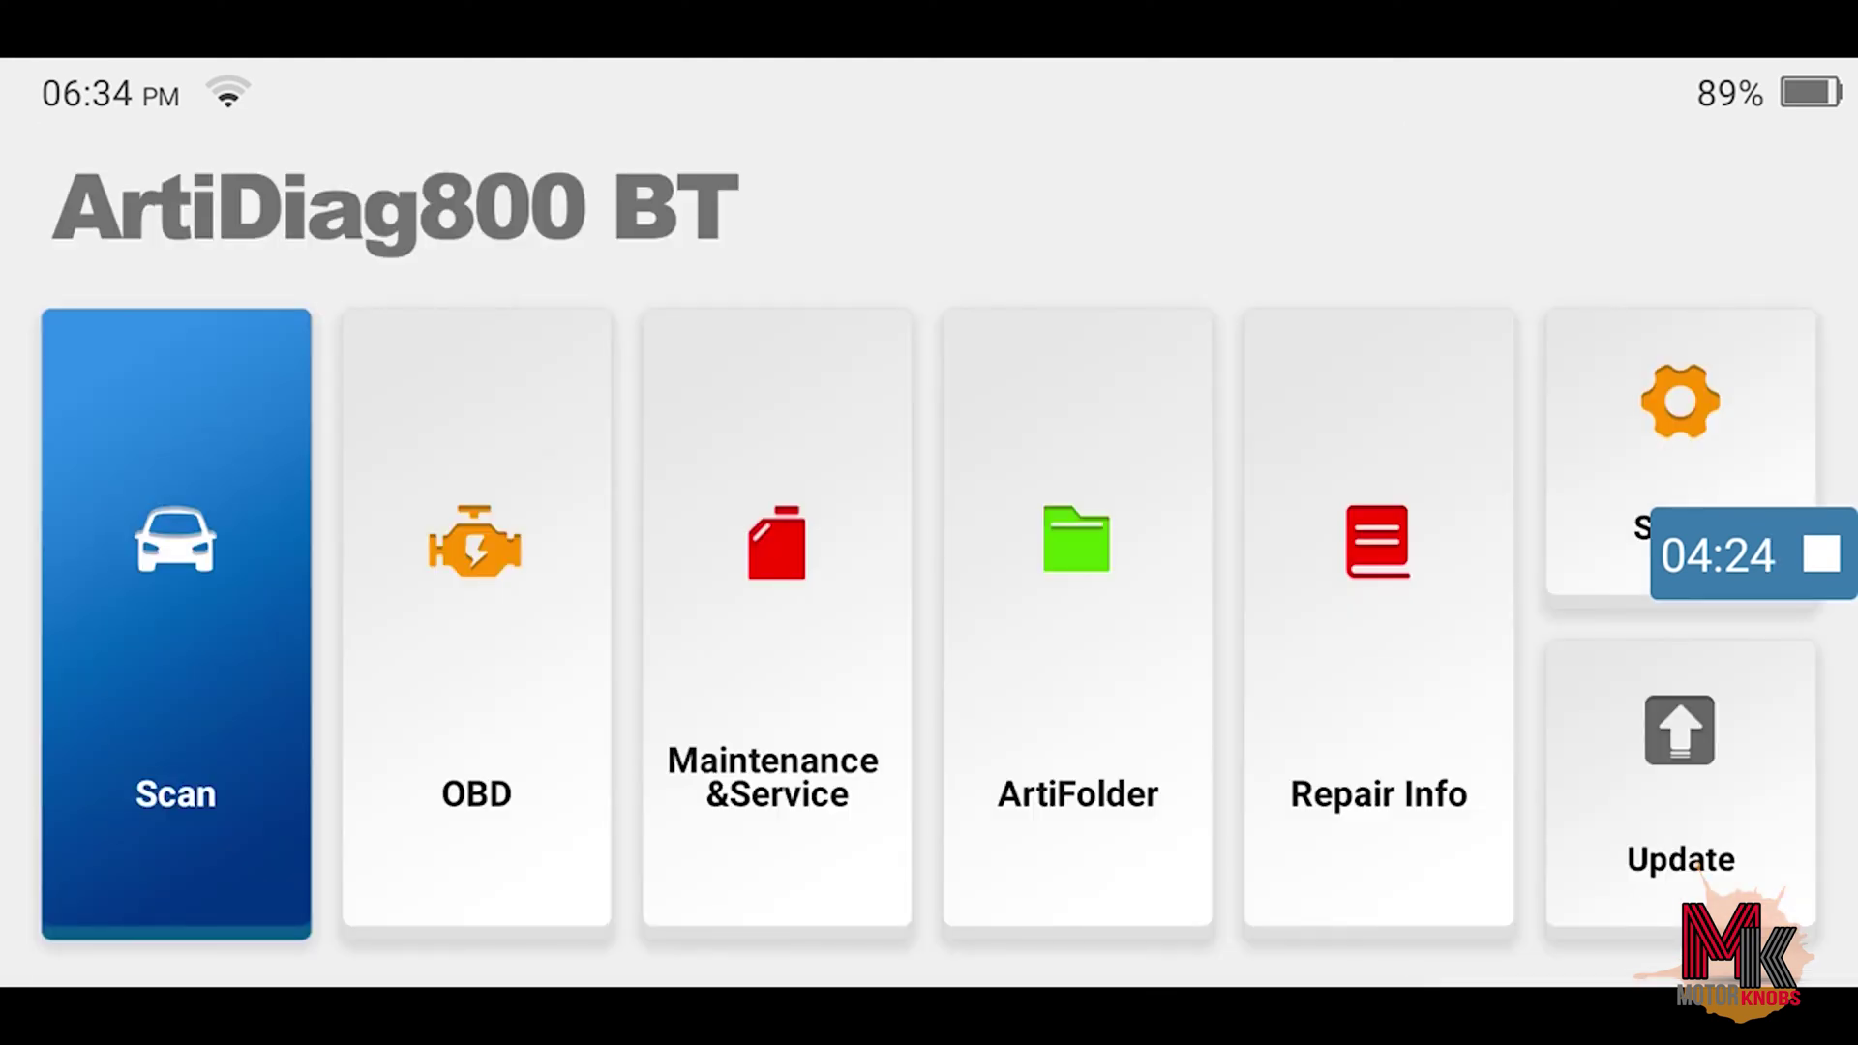
List all 124 upgraded software packages in Update, then view the app version information
click(1680, 765)
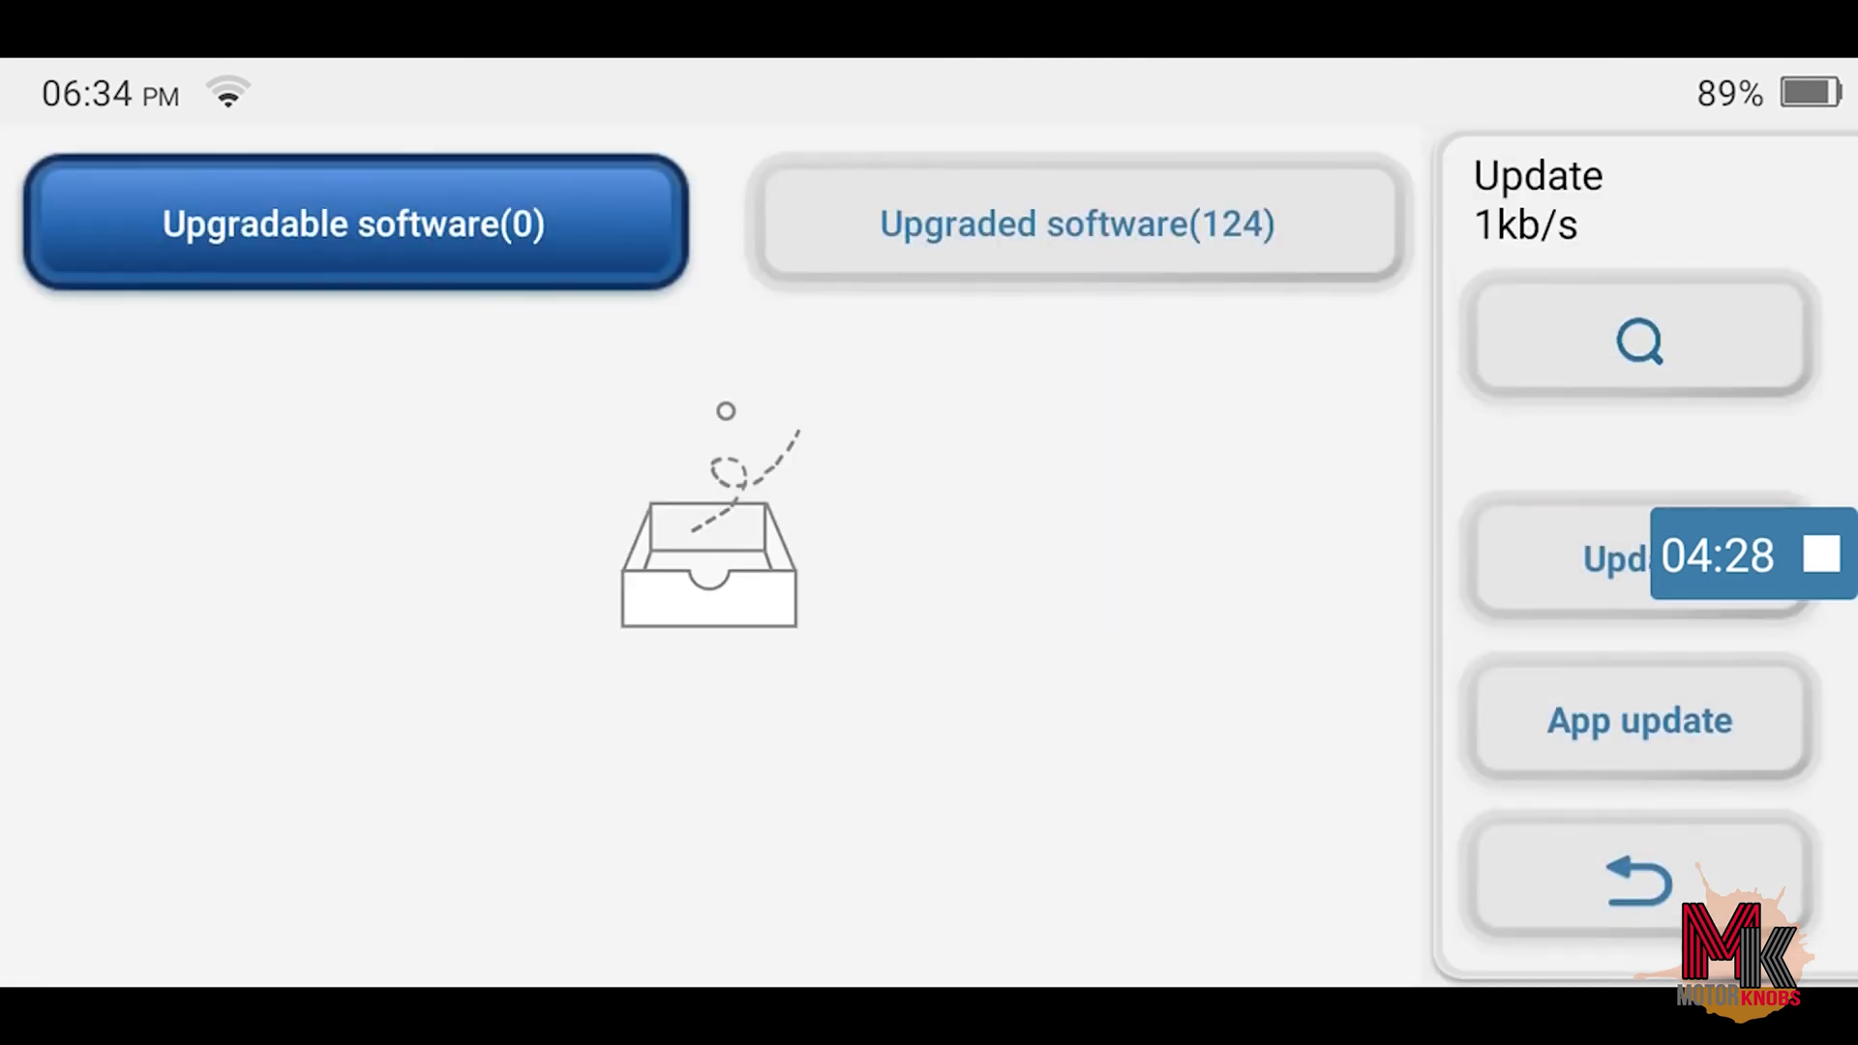
click(1078, 224)
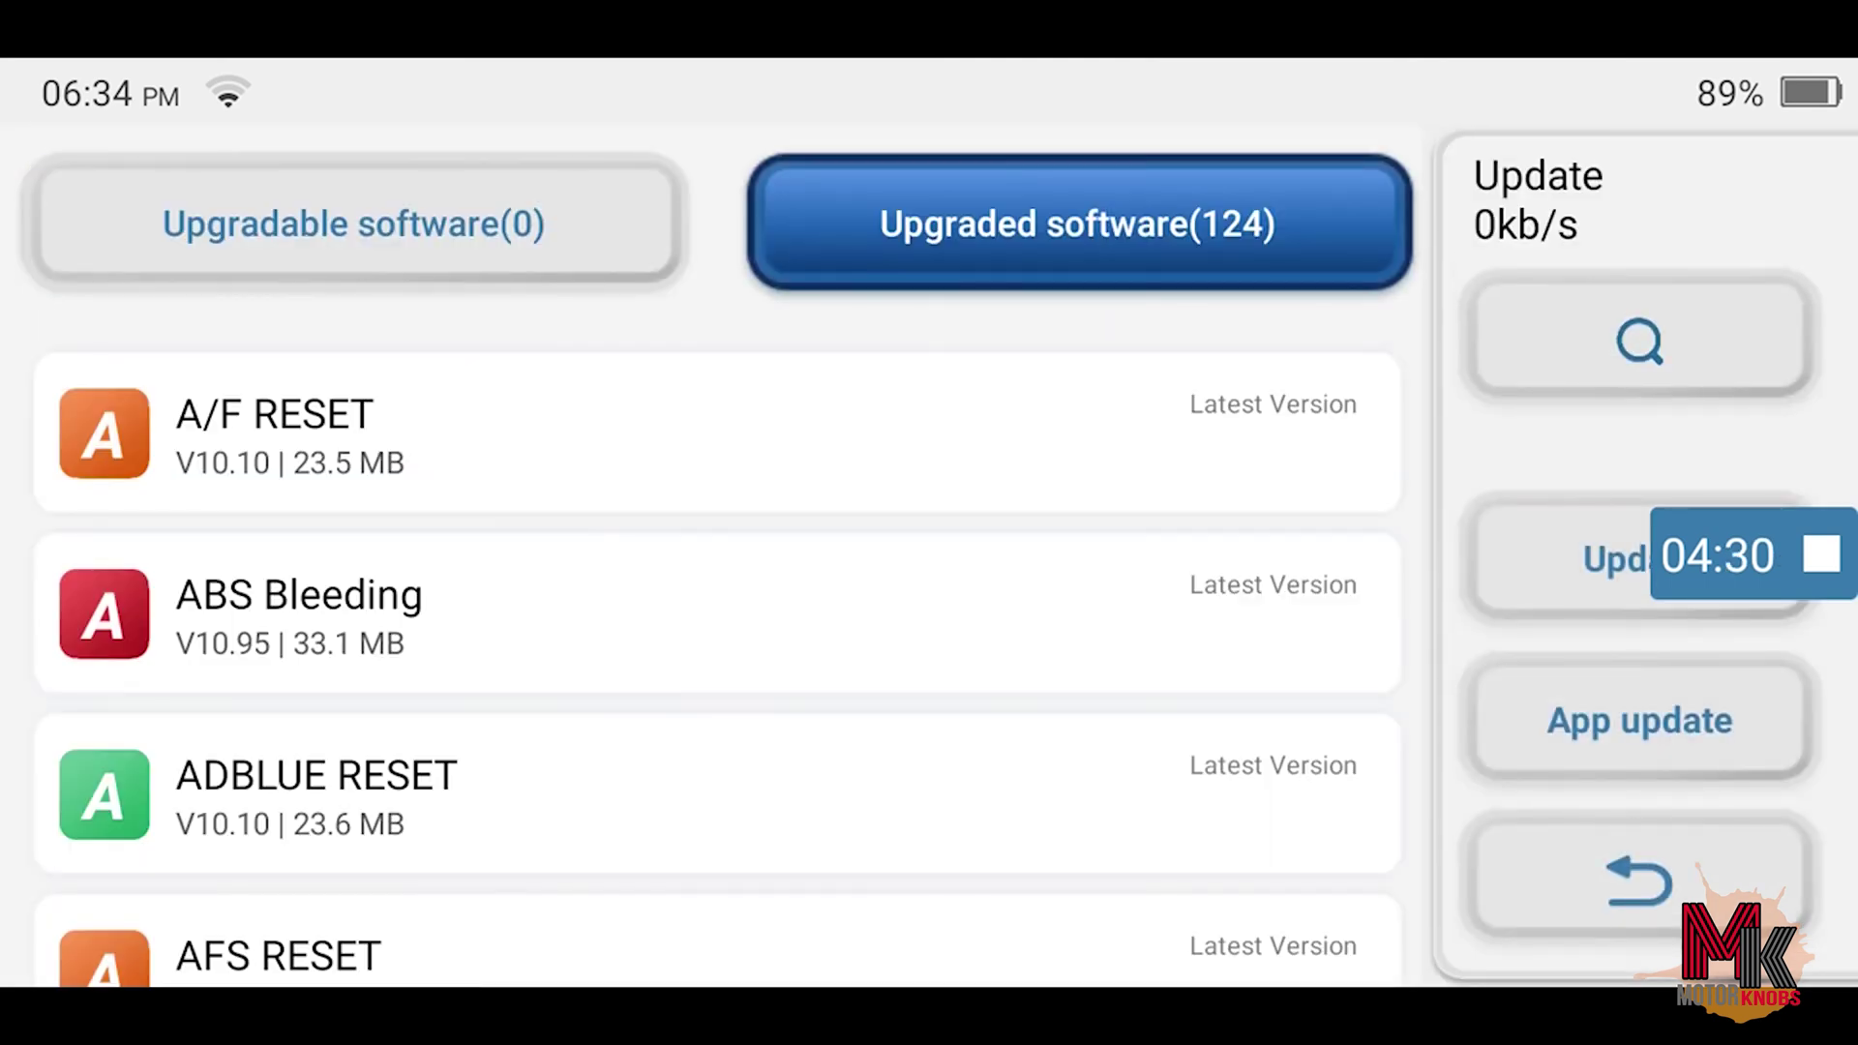
scroll(717, 668, down, 5)
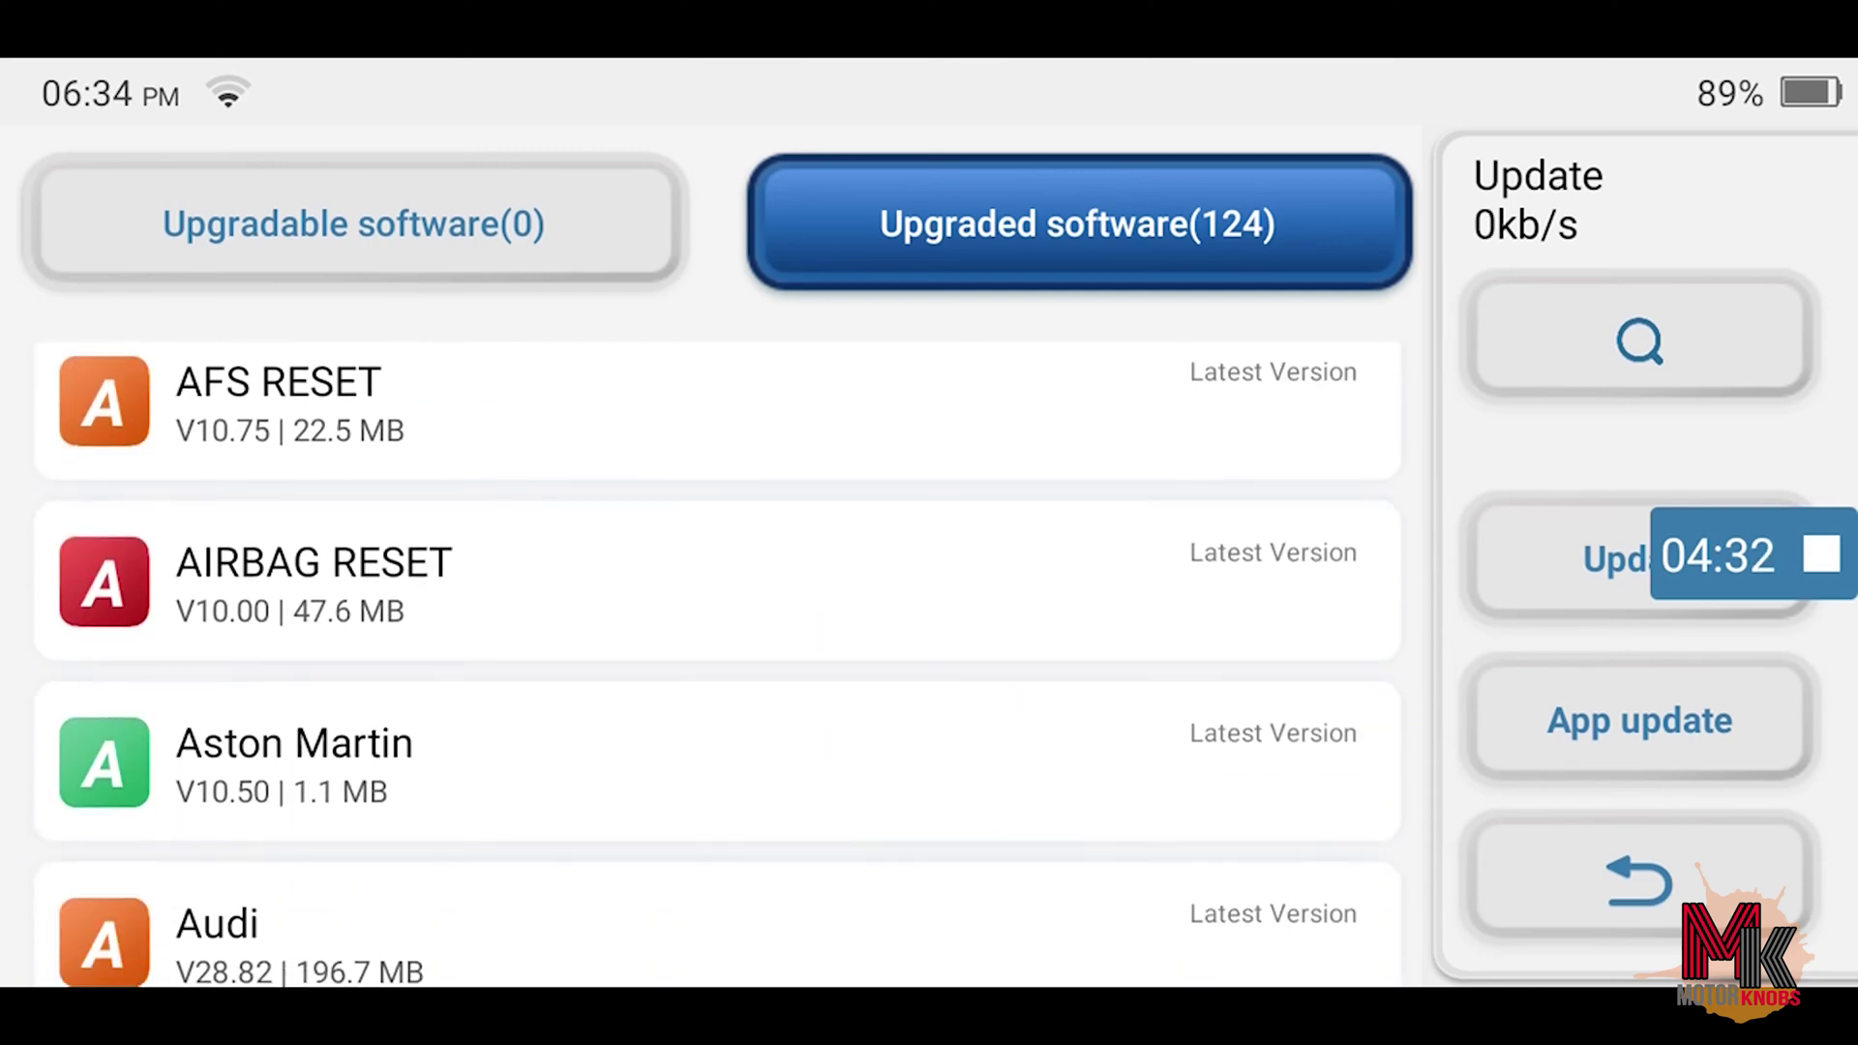
scroll(717, 668, down, 10)
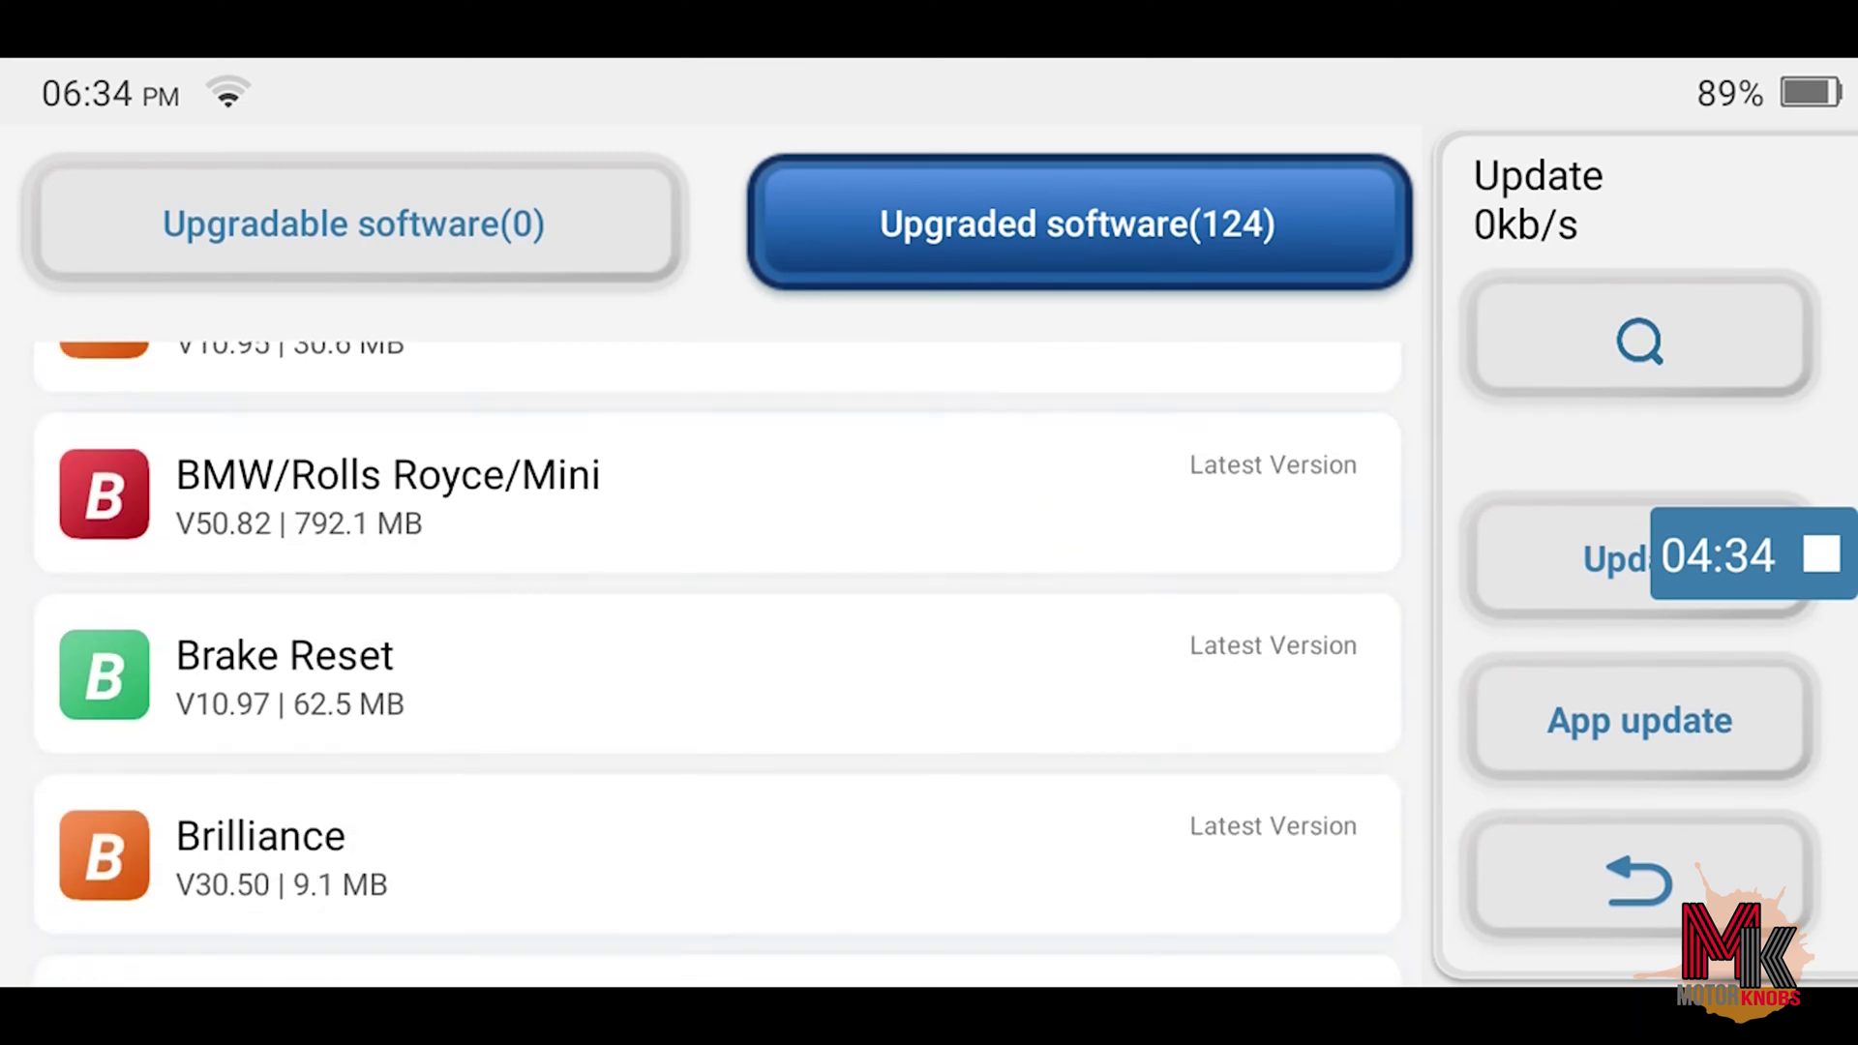
scroll(717, 666, down, 15)
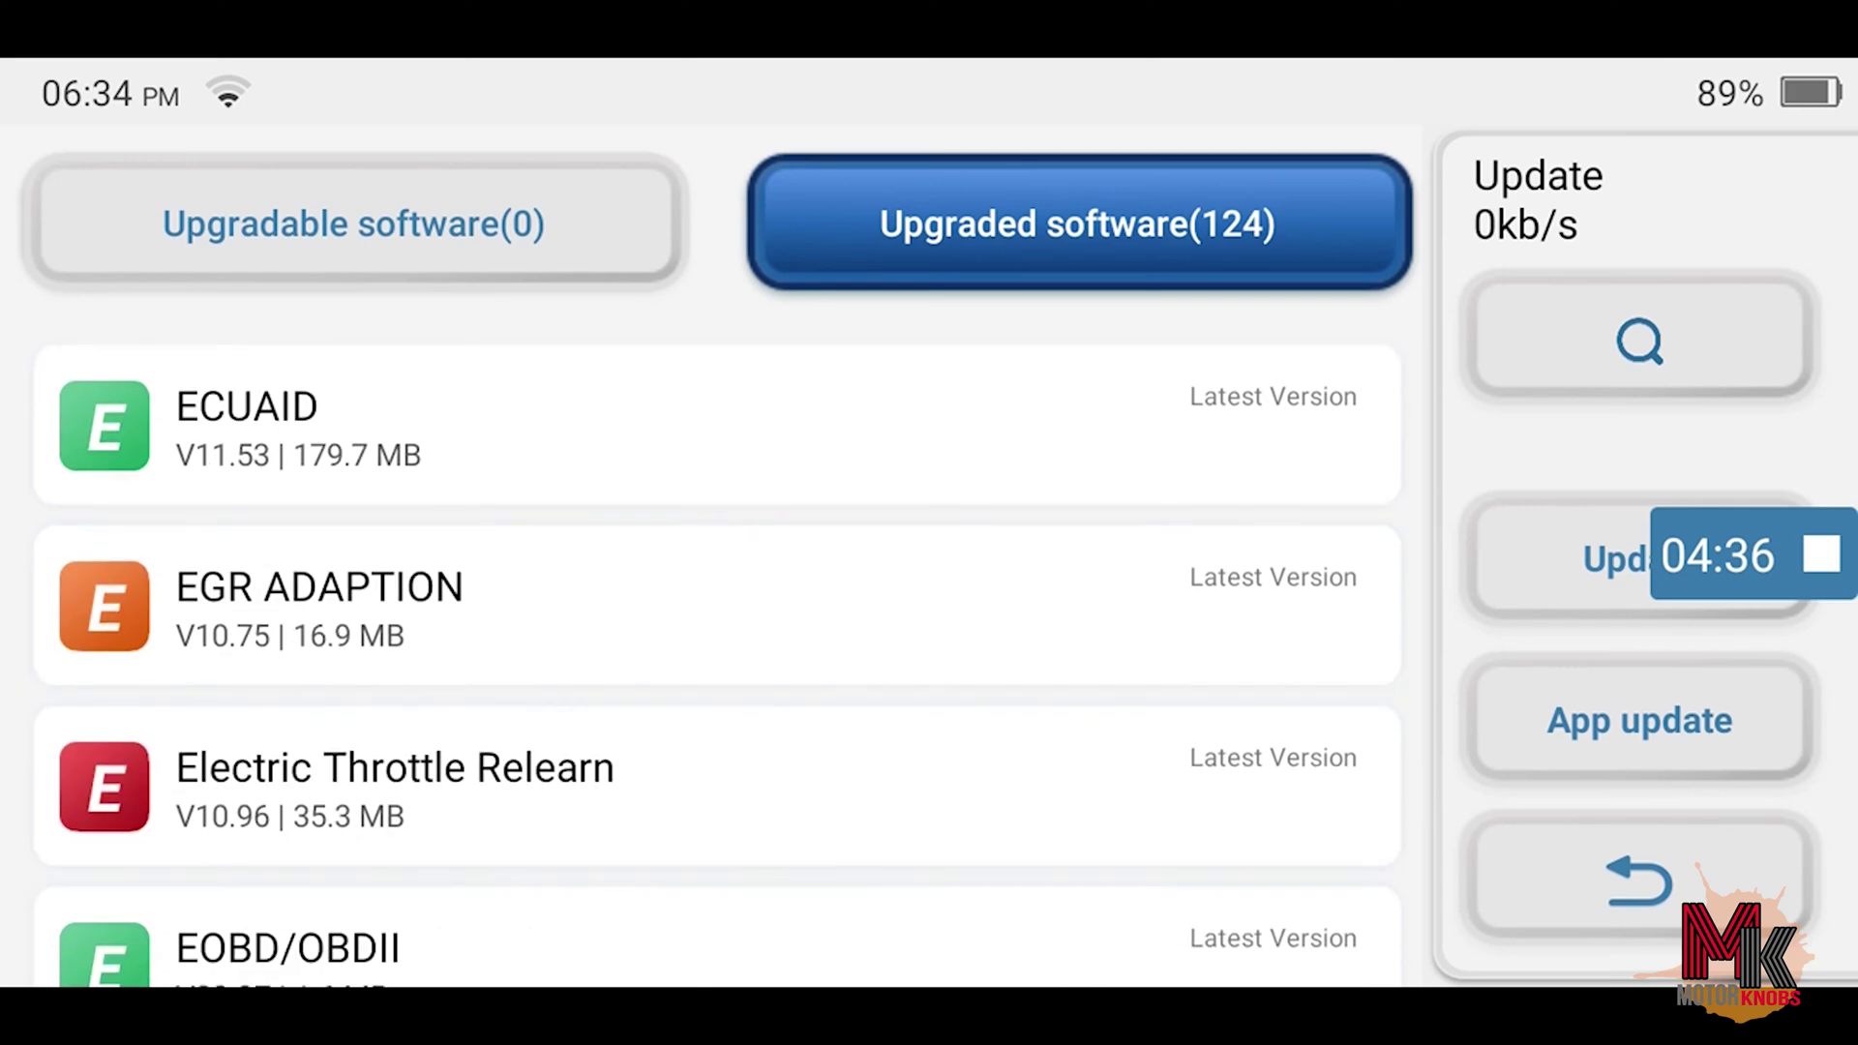
scroll(717, 665, down, 20)
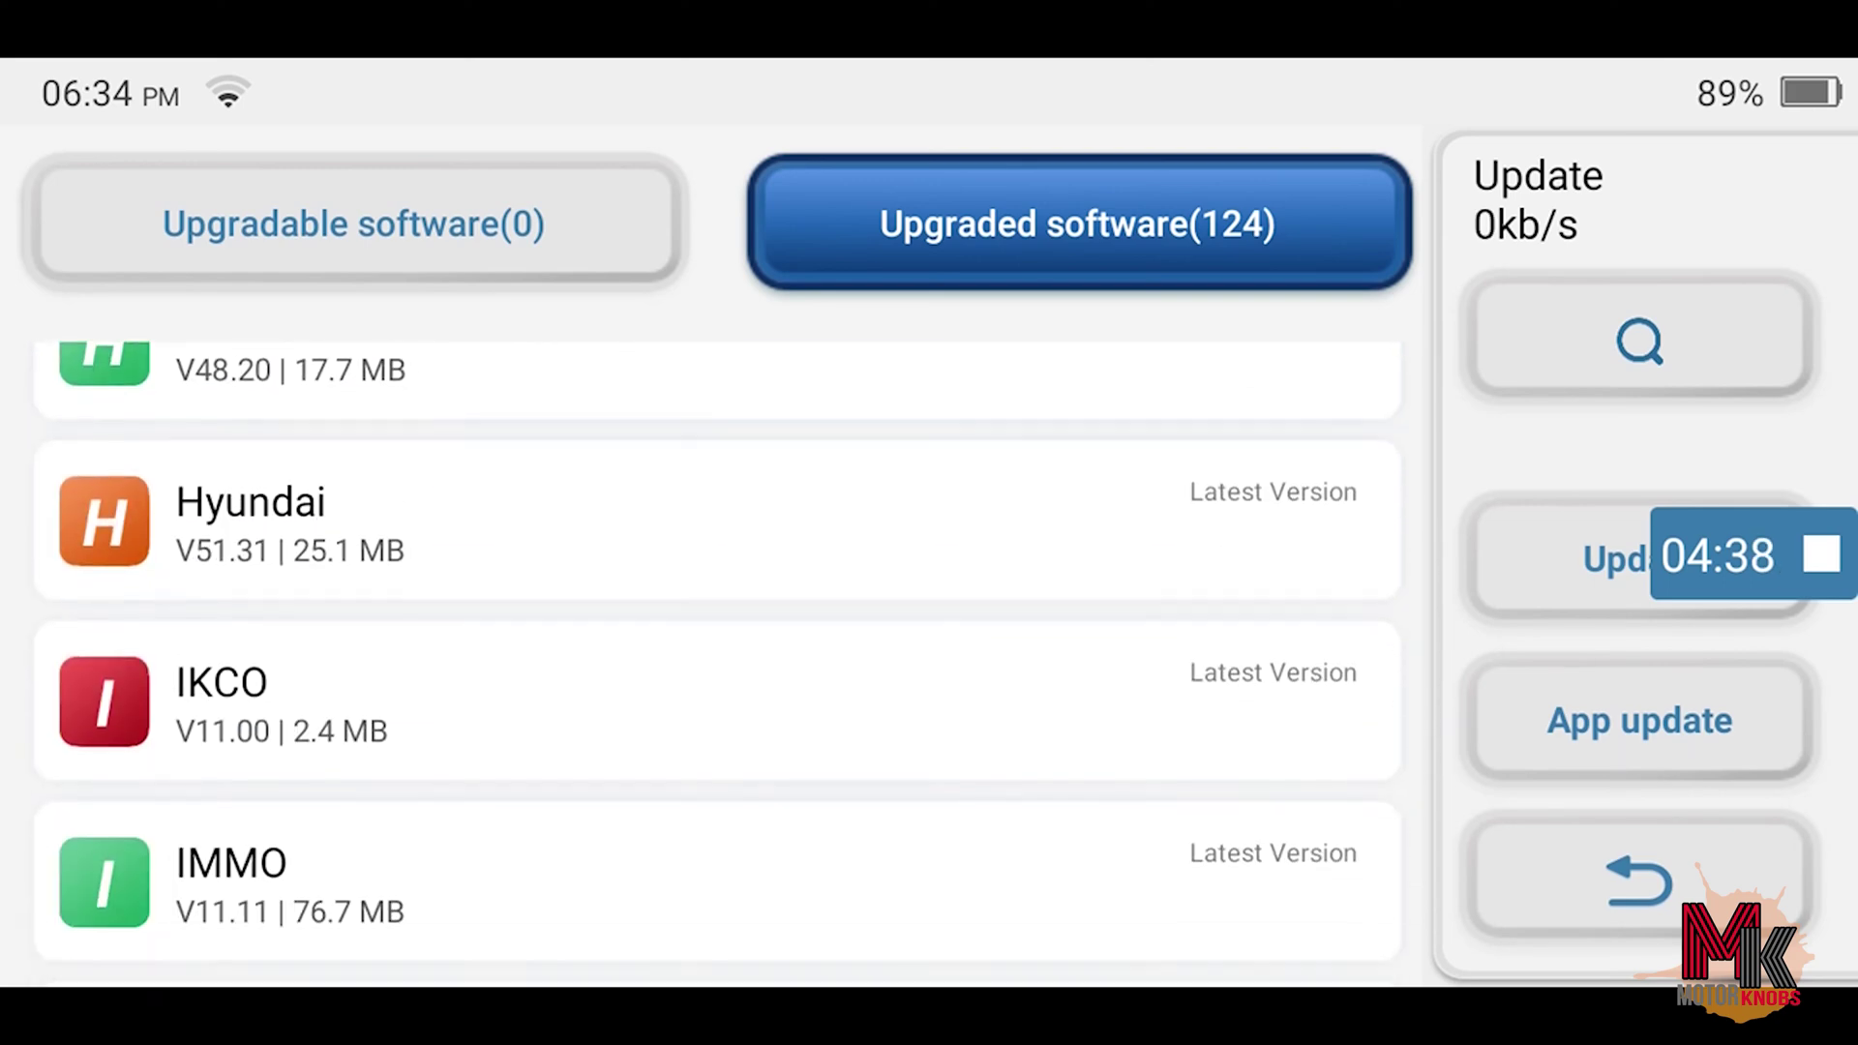
scroll(717, 665, down, 20)
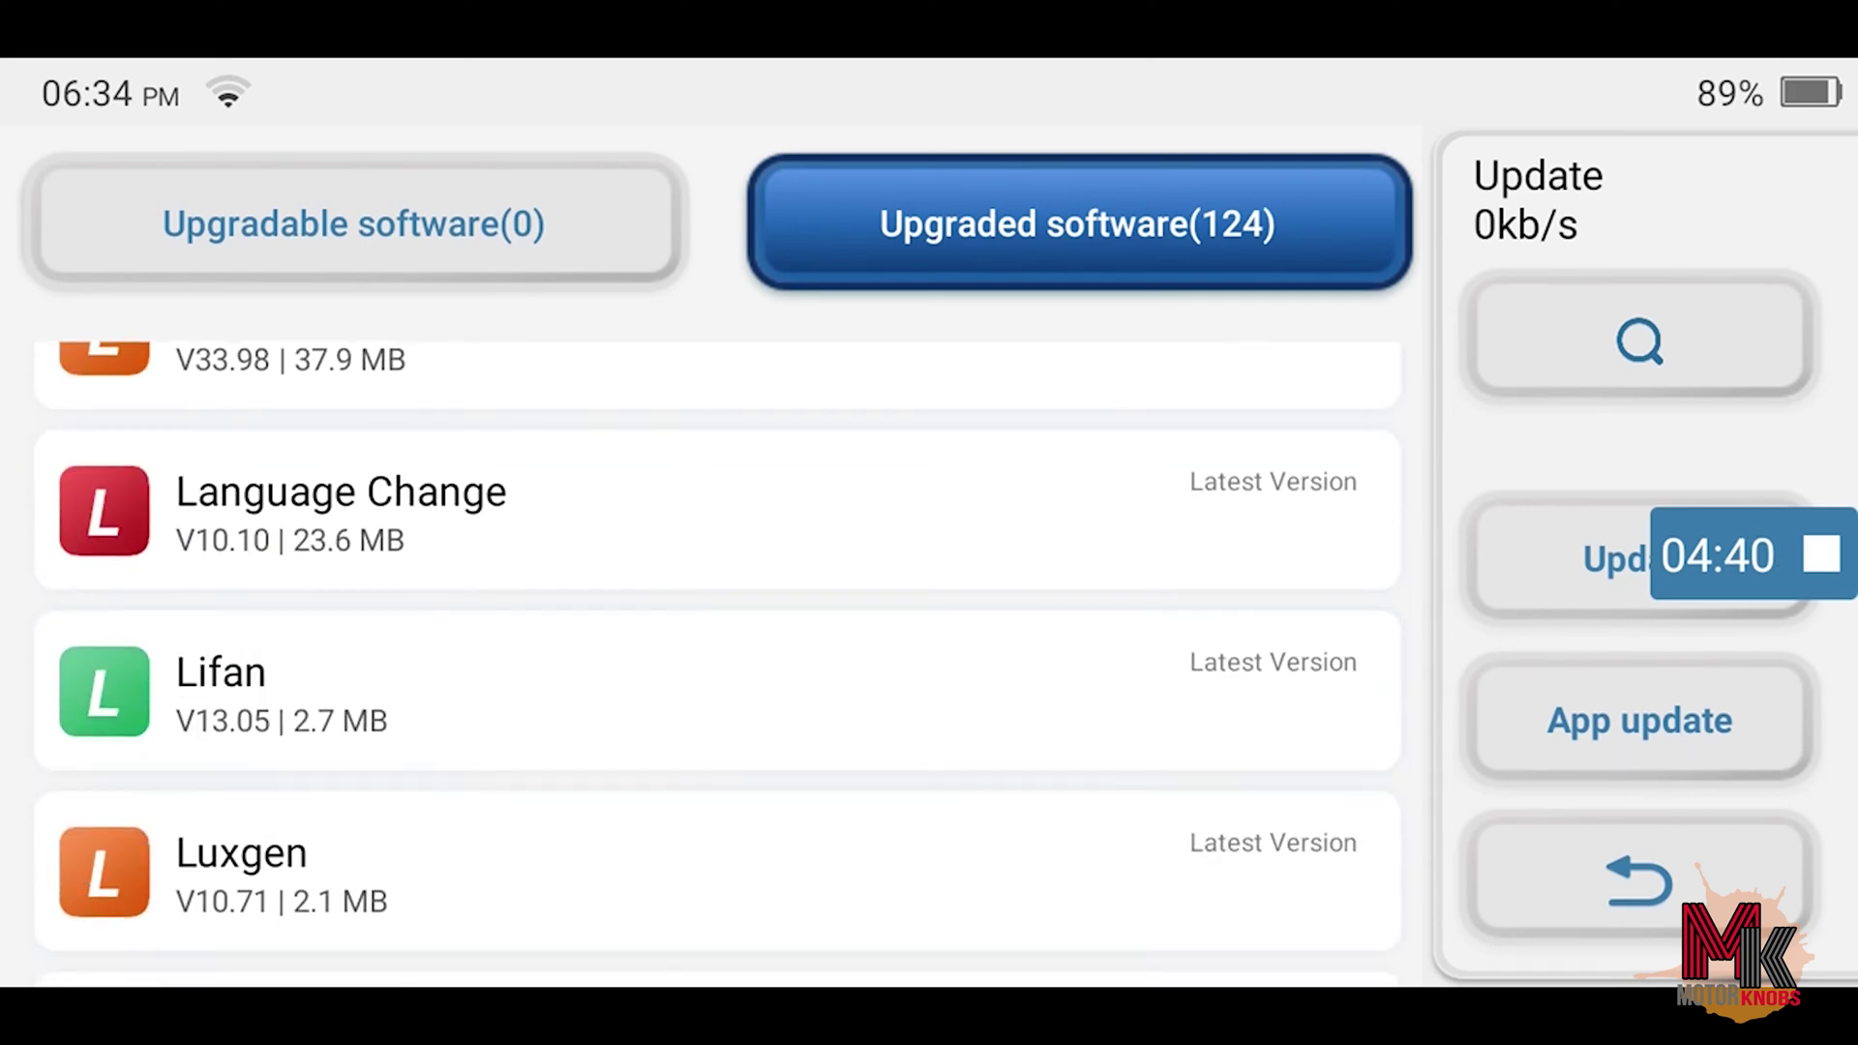
scroll(717, 665, down, 20)
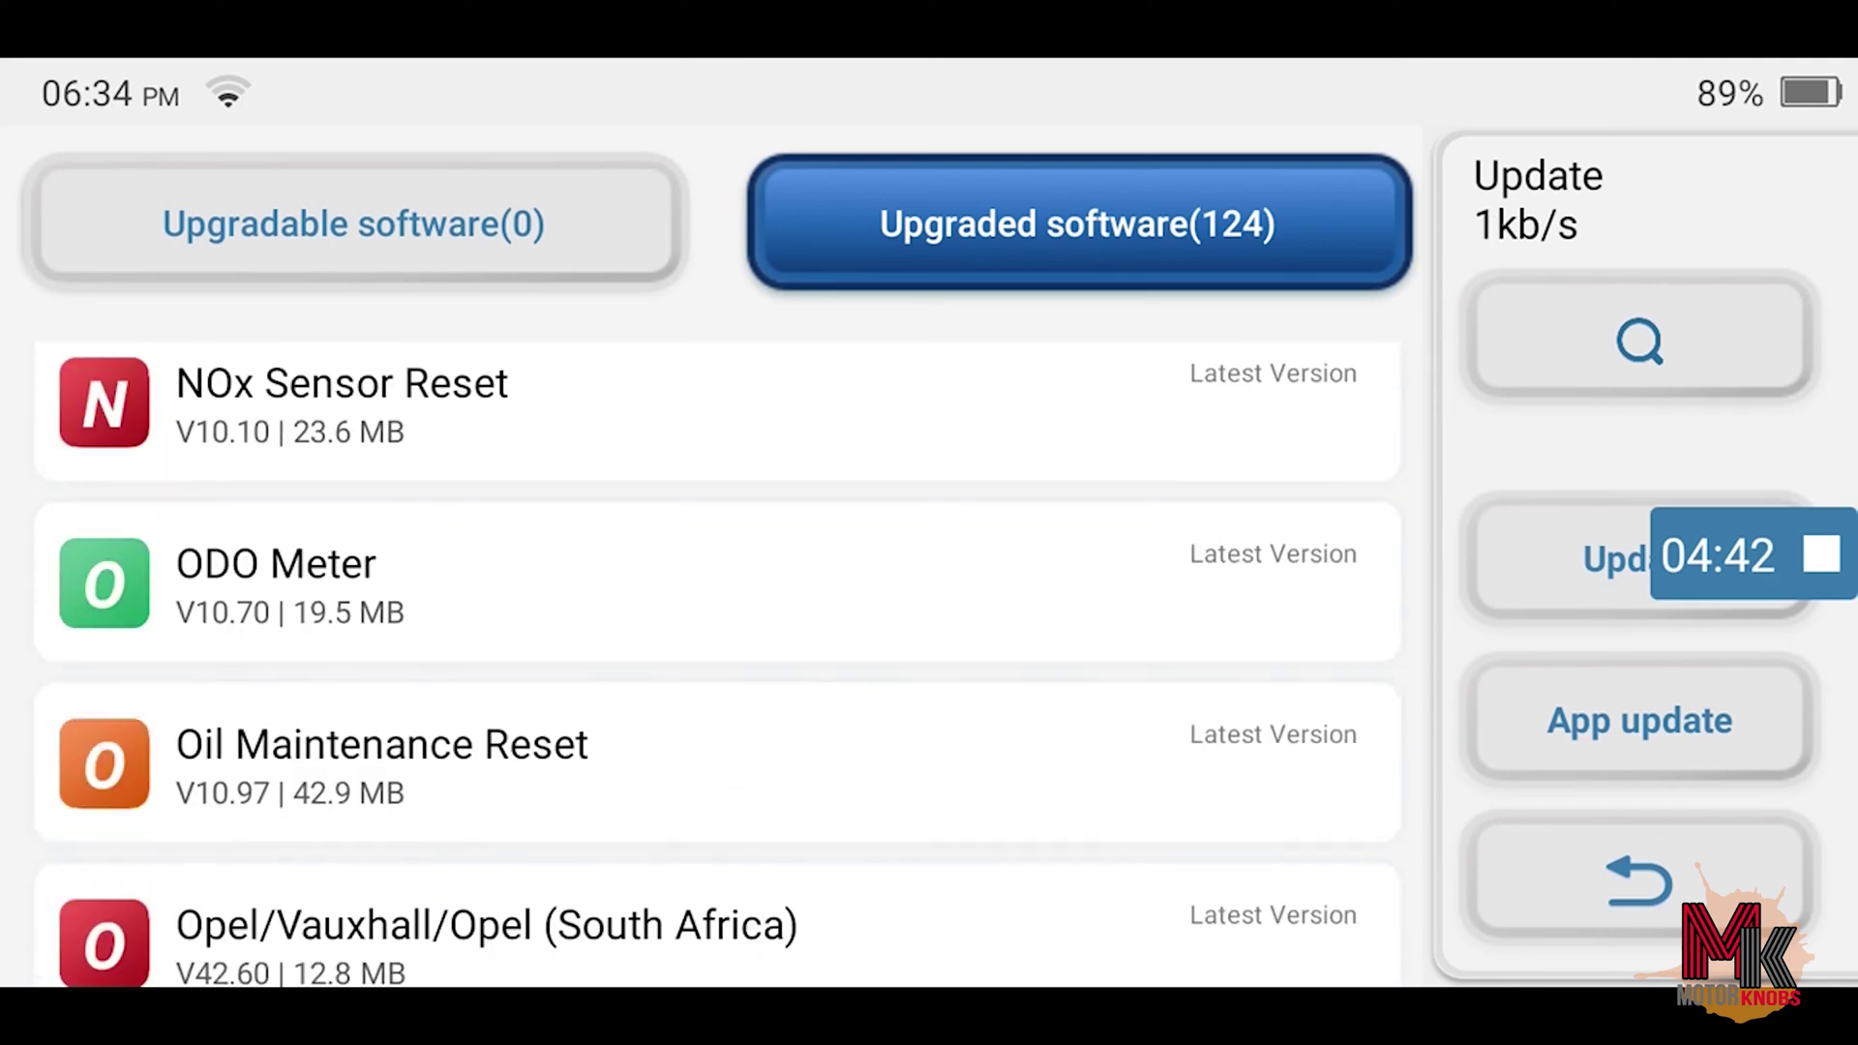
scroll(717, 664, down, 20)
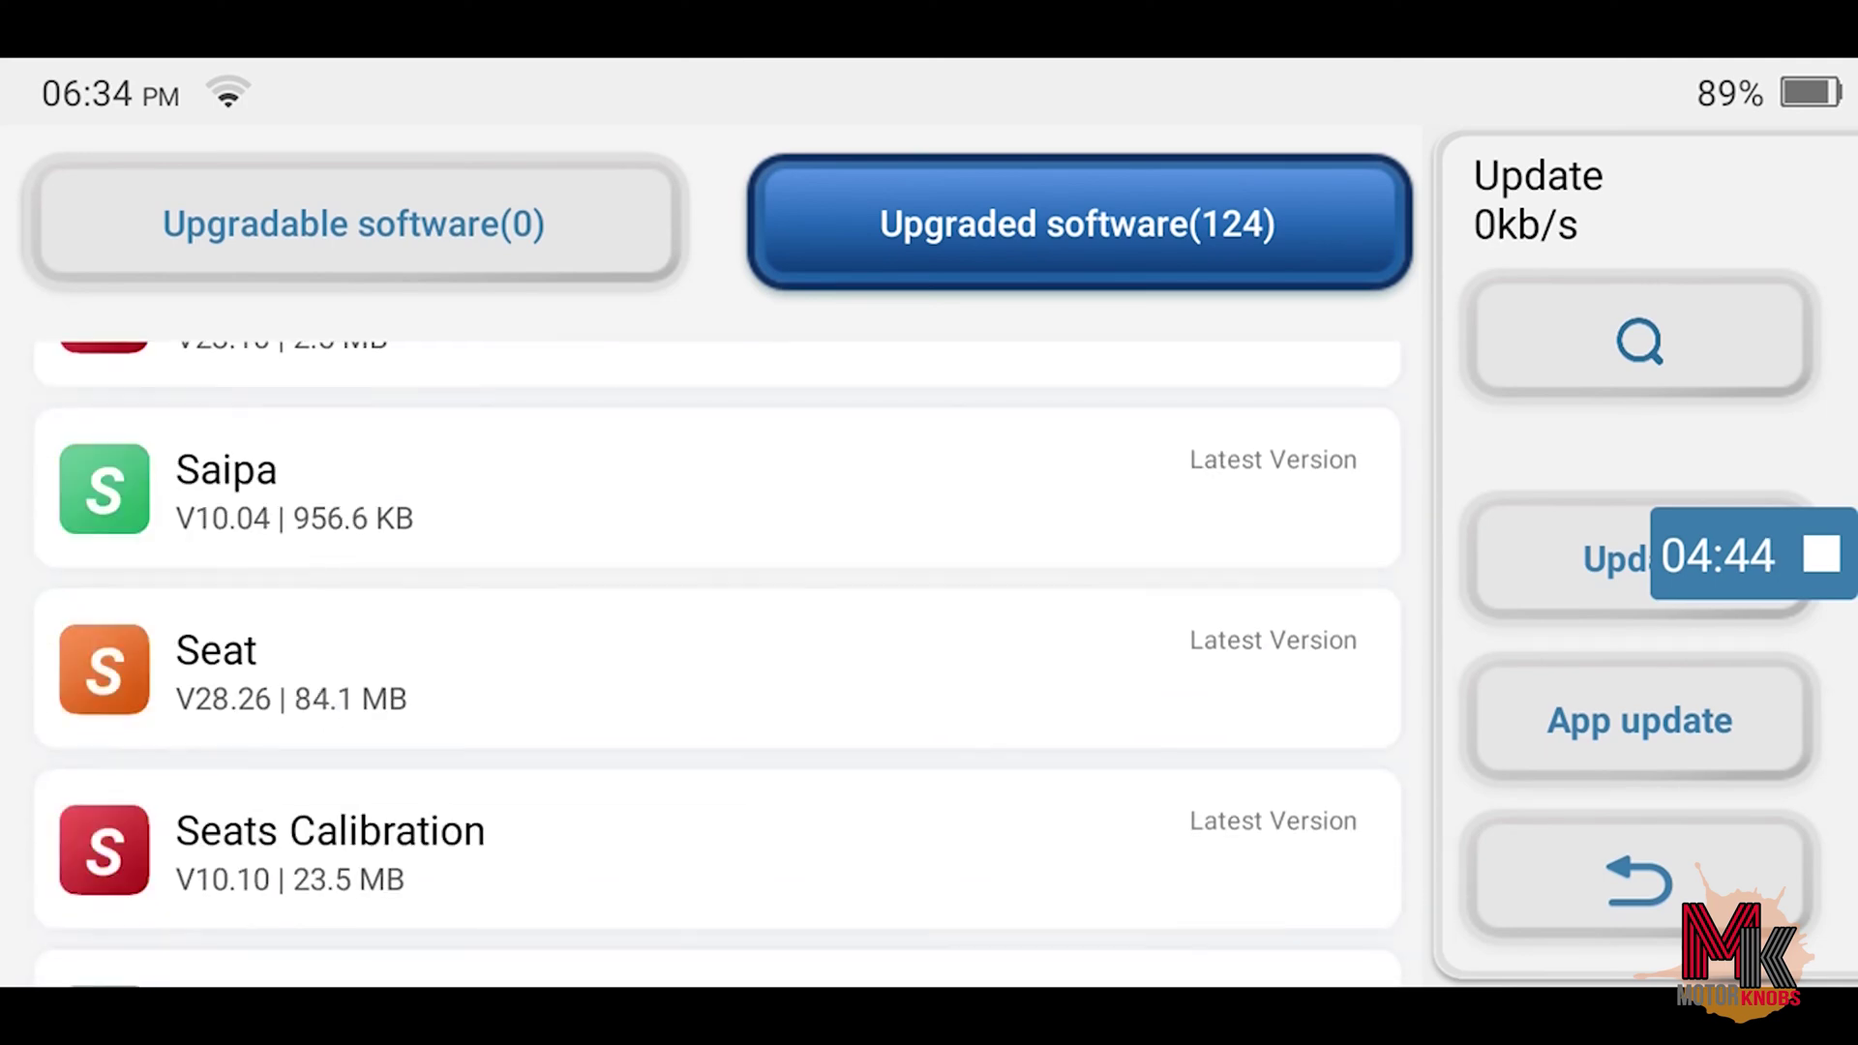
scroll(717, 664, down, 20)
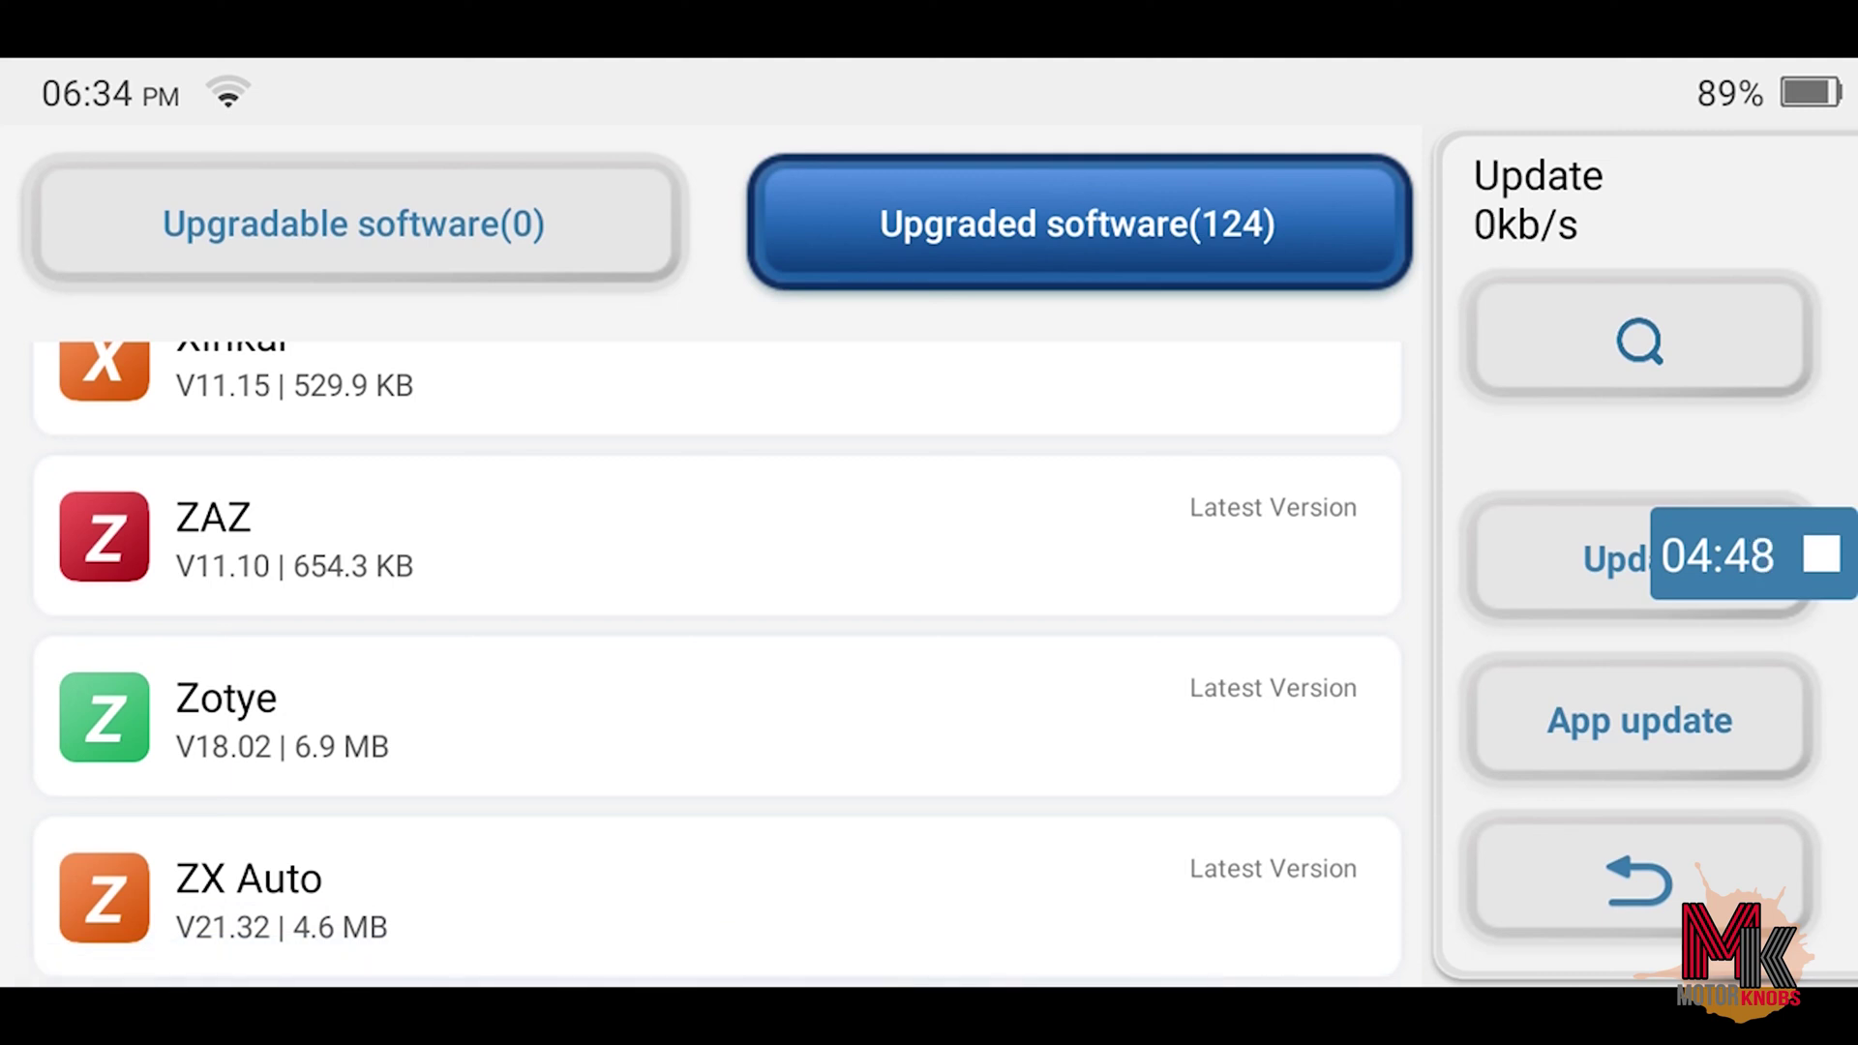
click(1639, 720)
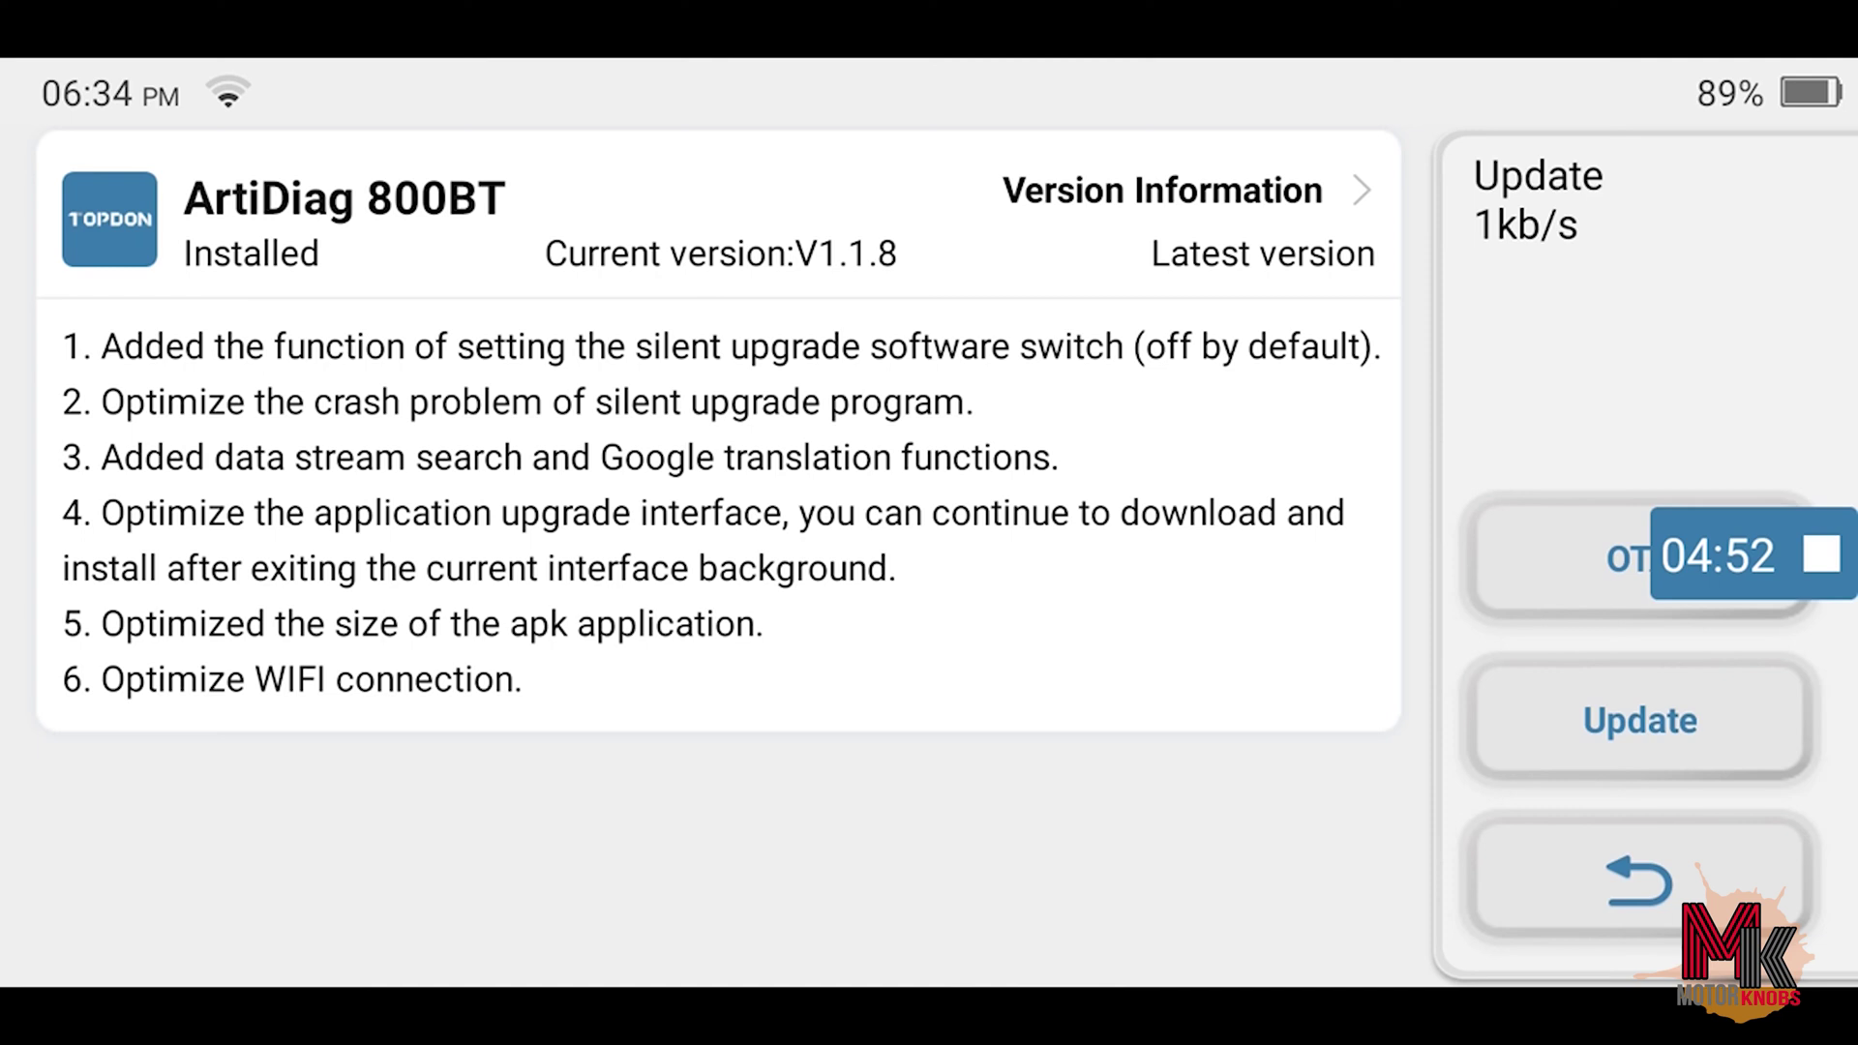
Leave the V1.1.8 version page and update center, returning to the home screen
click(1639, 881)
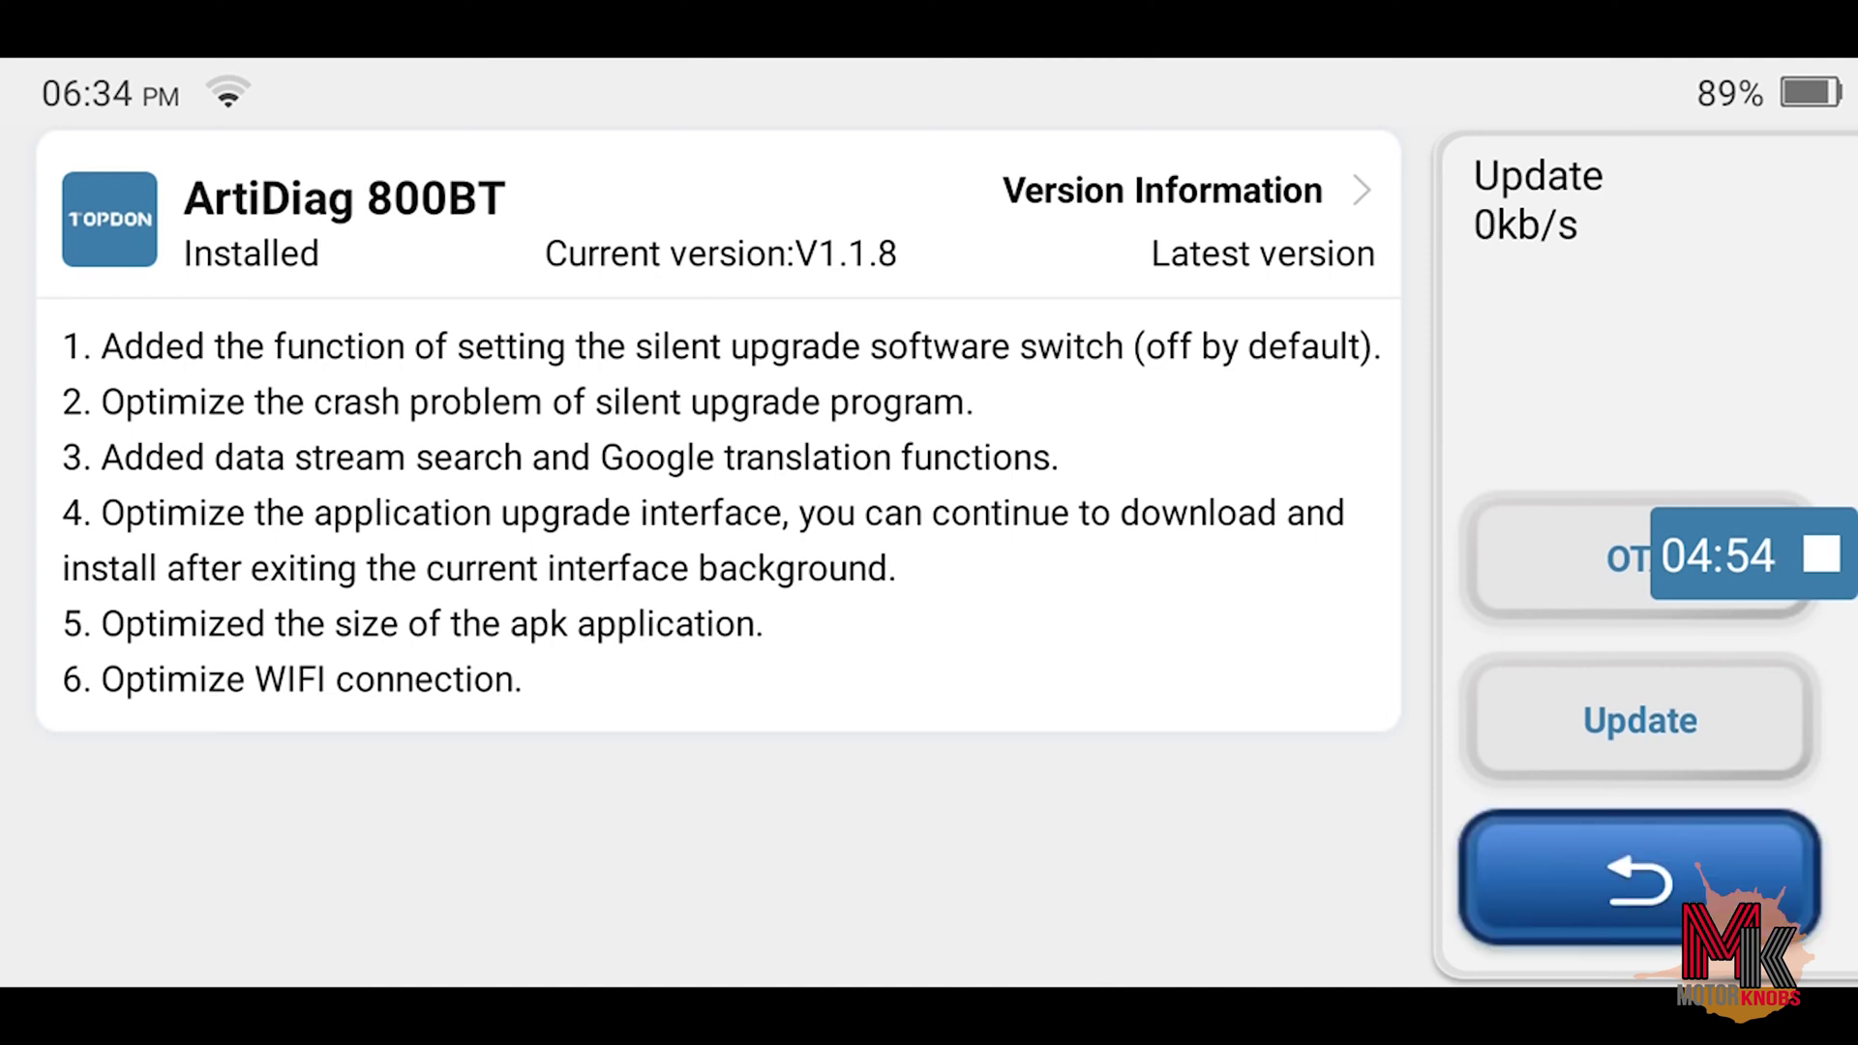
click(1639, 881)
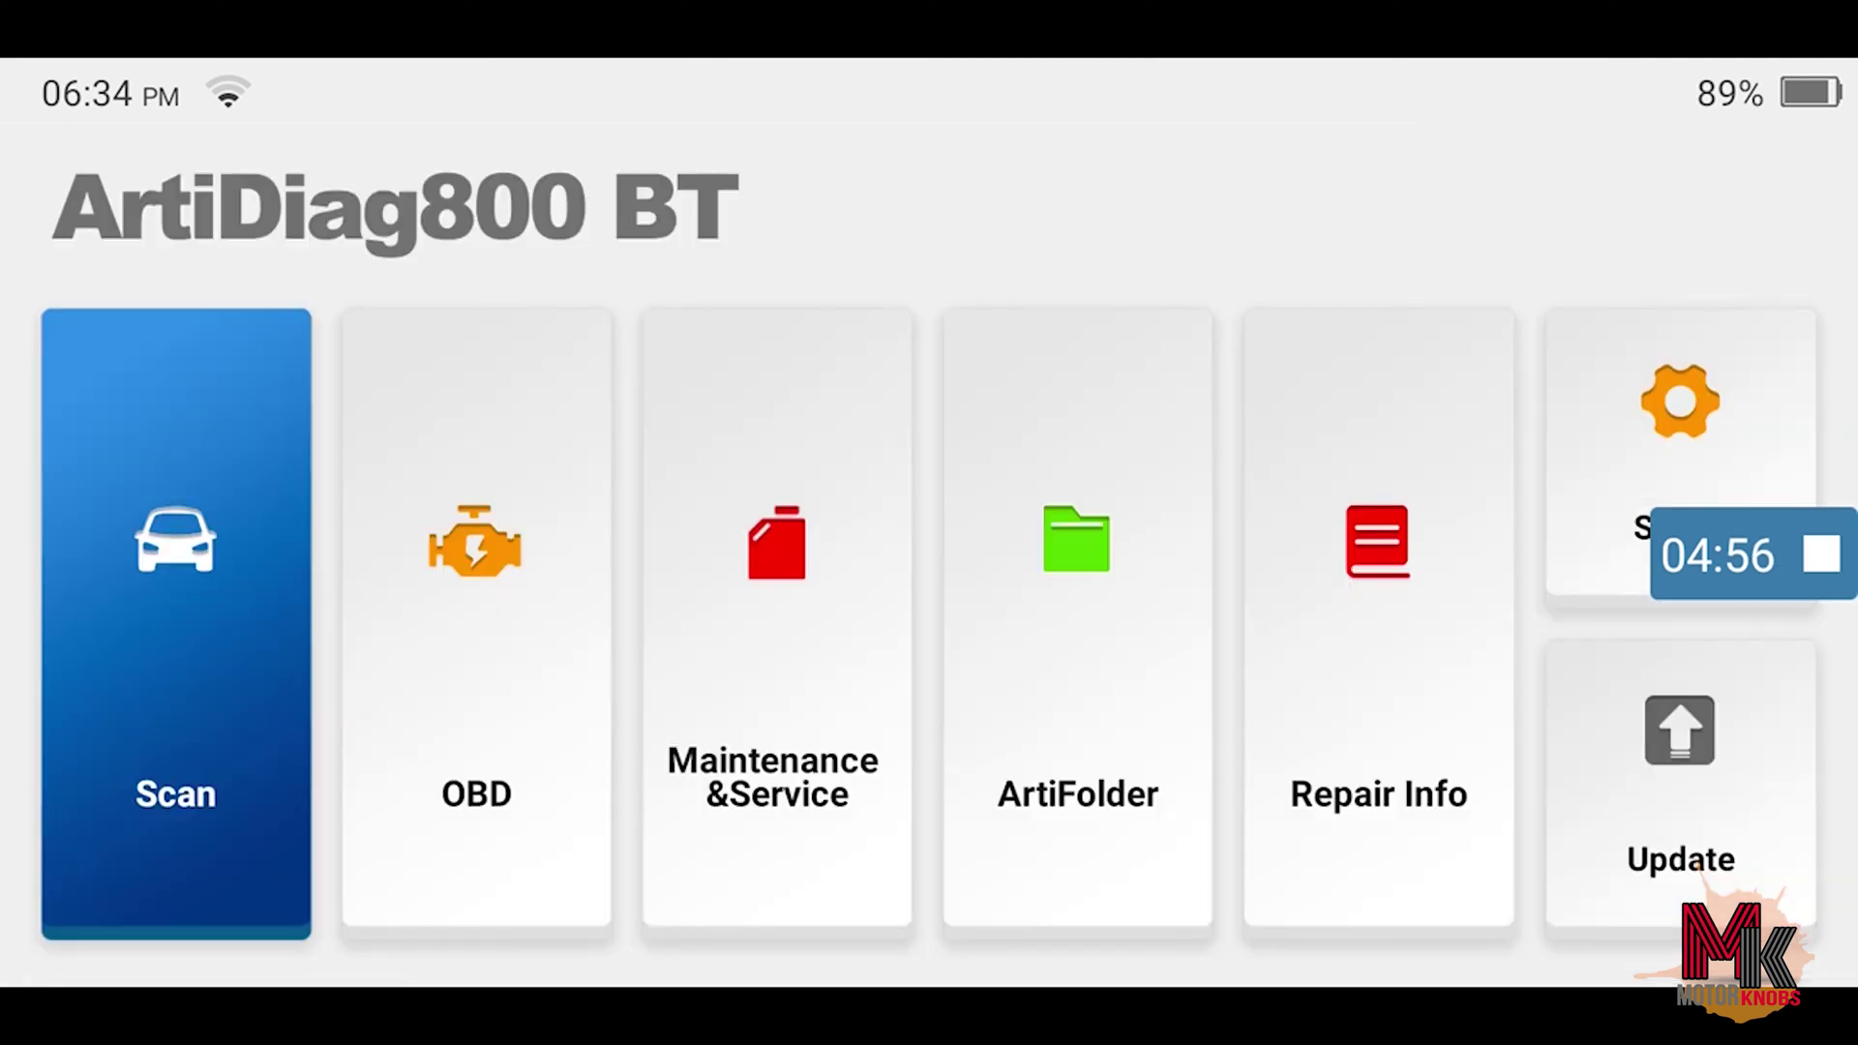